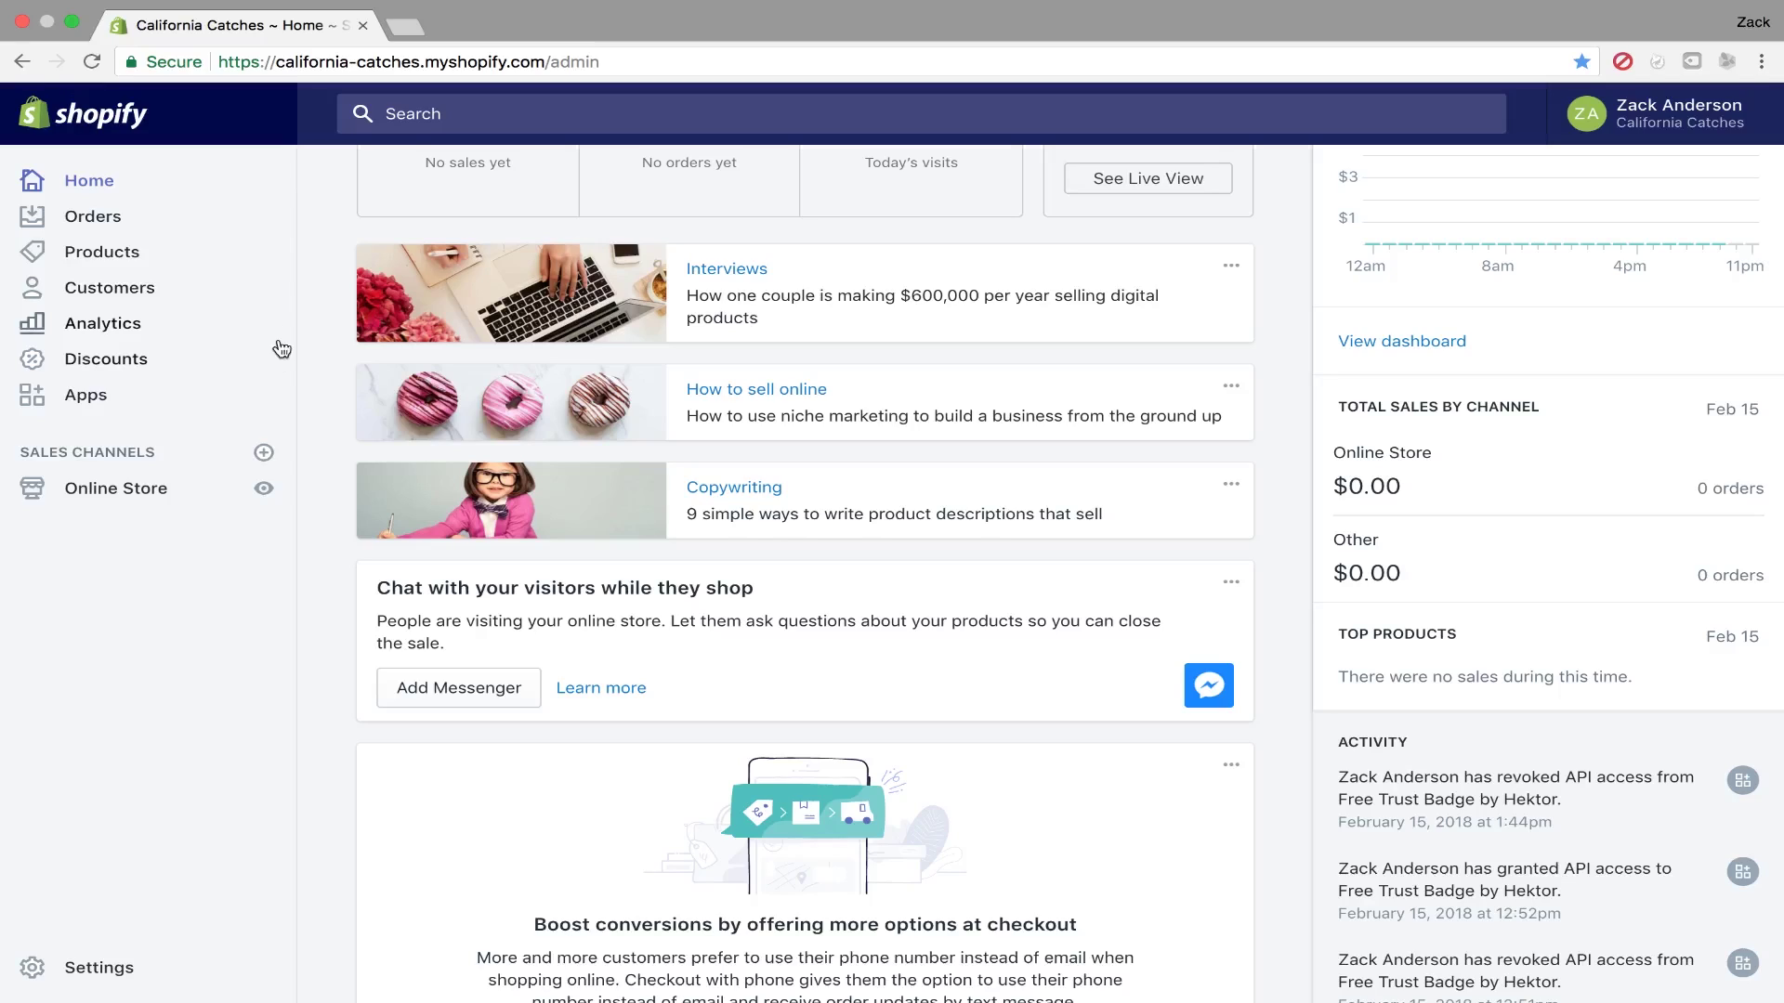
- Go from Apps to the Shopify App Store and search for 'trust'
{"action": "left_click", "coordinate": [86, 406]}
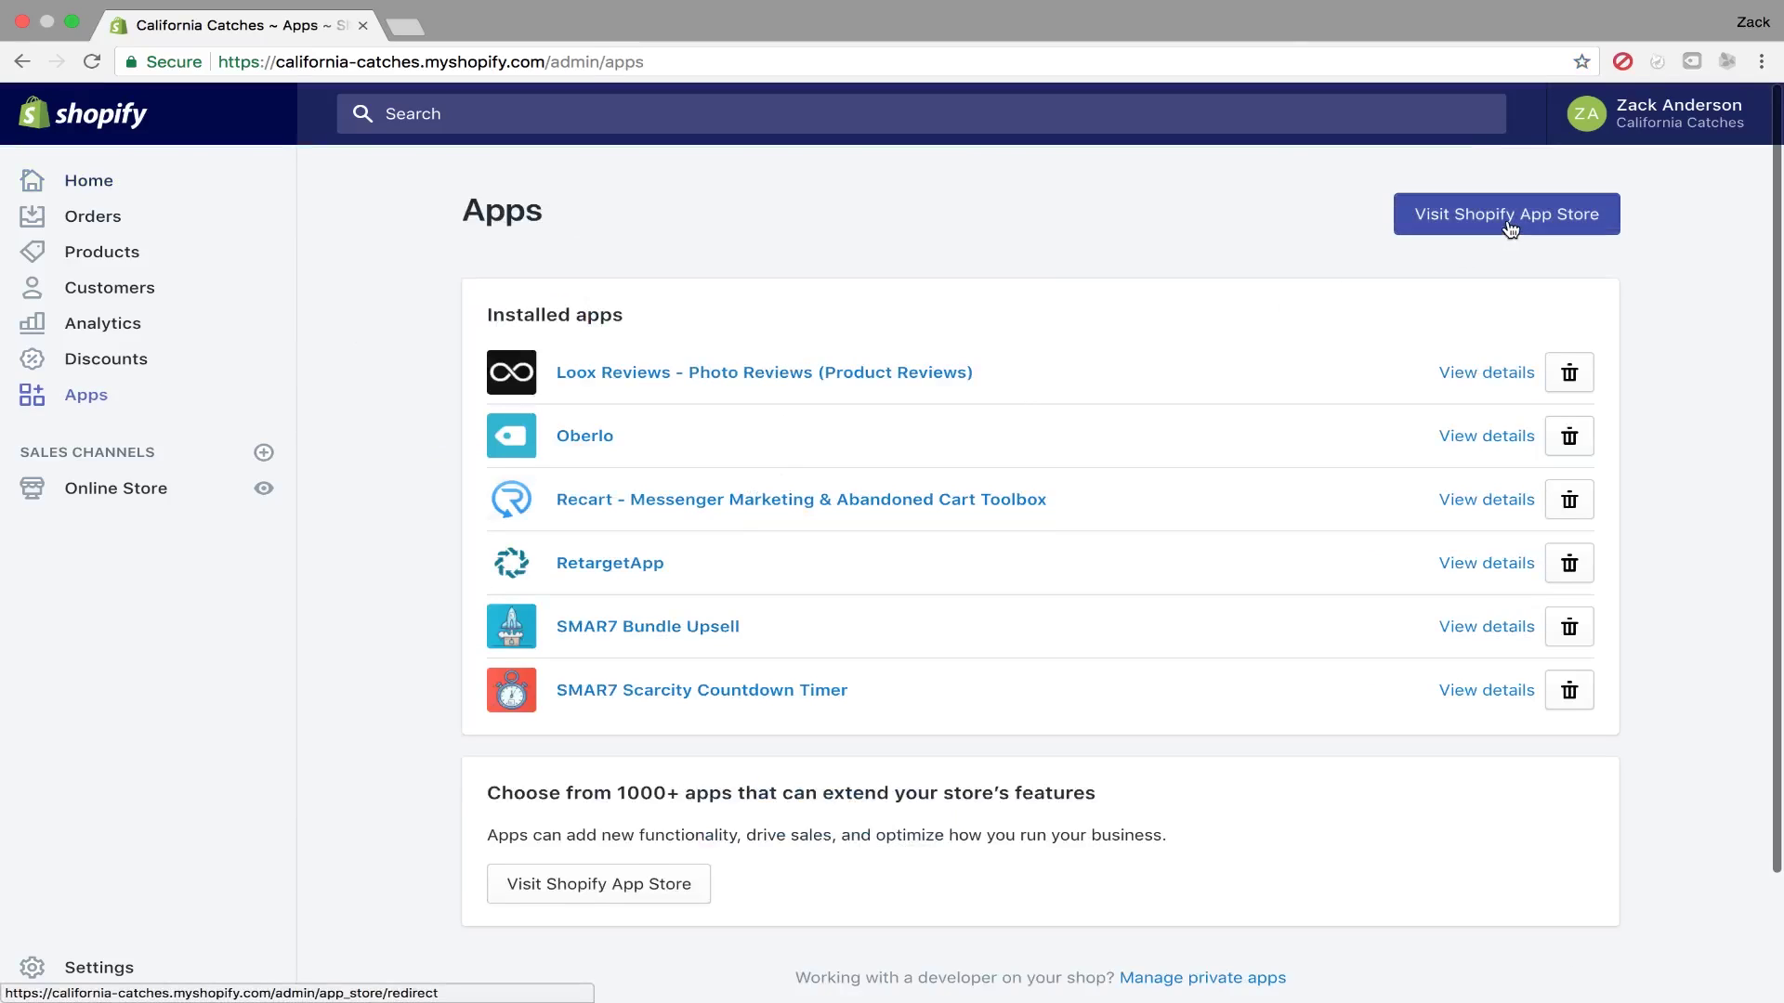
{"action": "left_click", "coordinate": [1507, 221]}
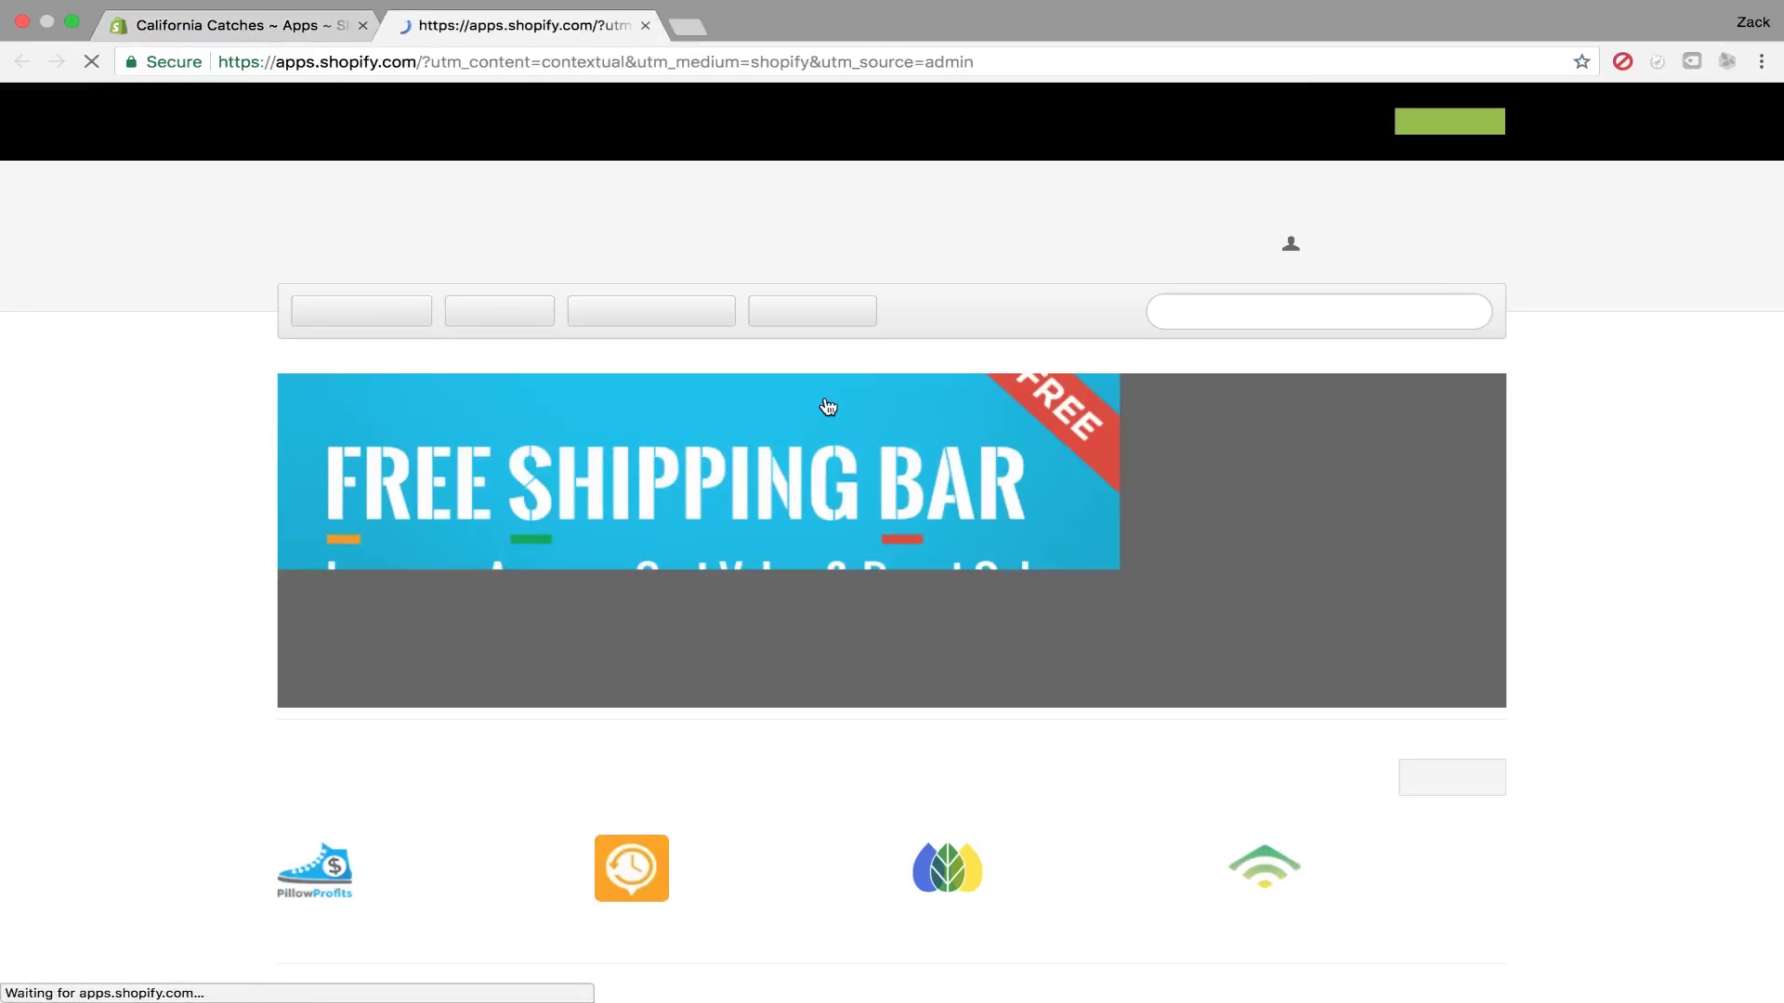
{"action": "left_click", "coordinate": [1251, 310]}
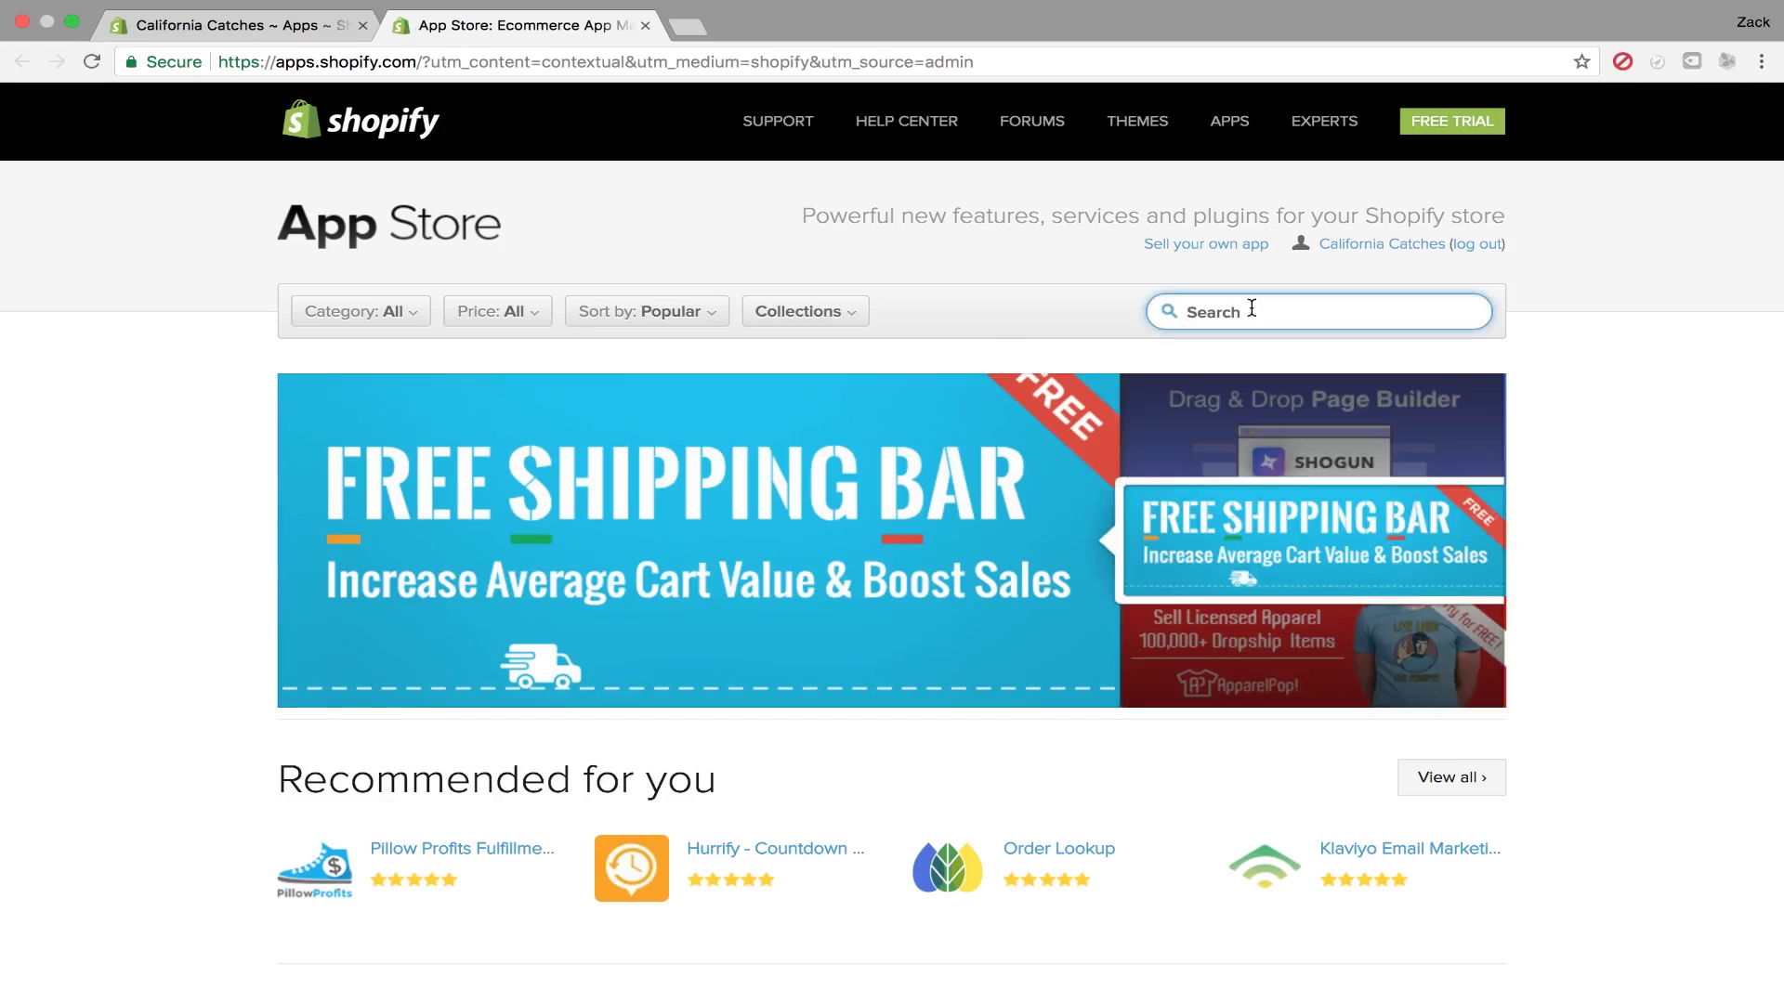
{"action": "type", "text": "trust"}
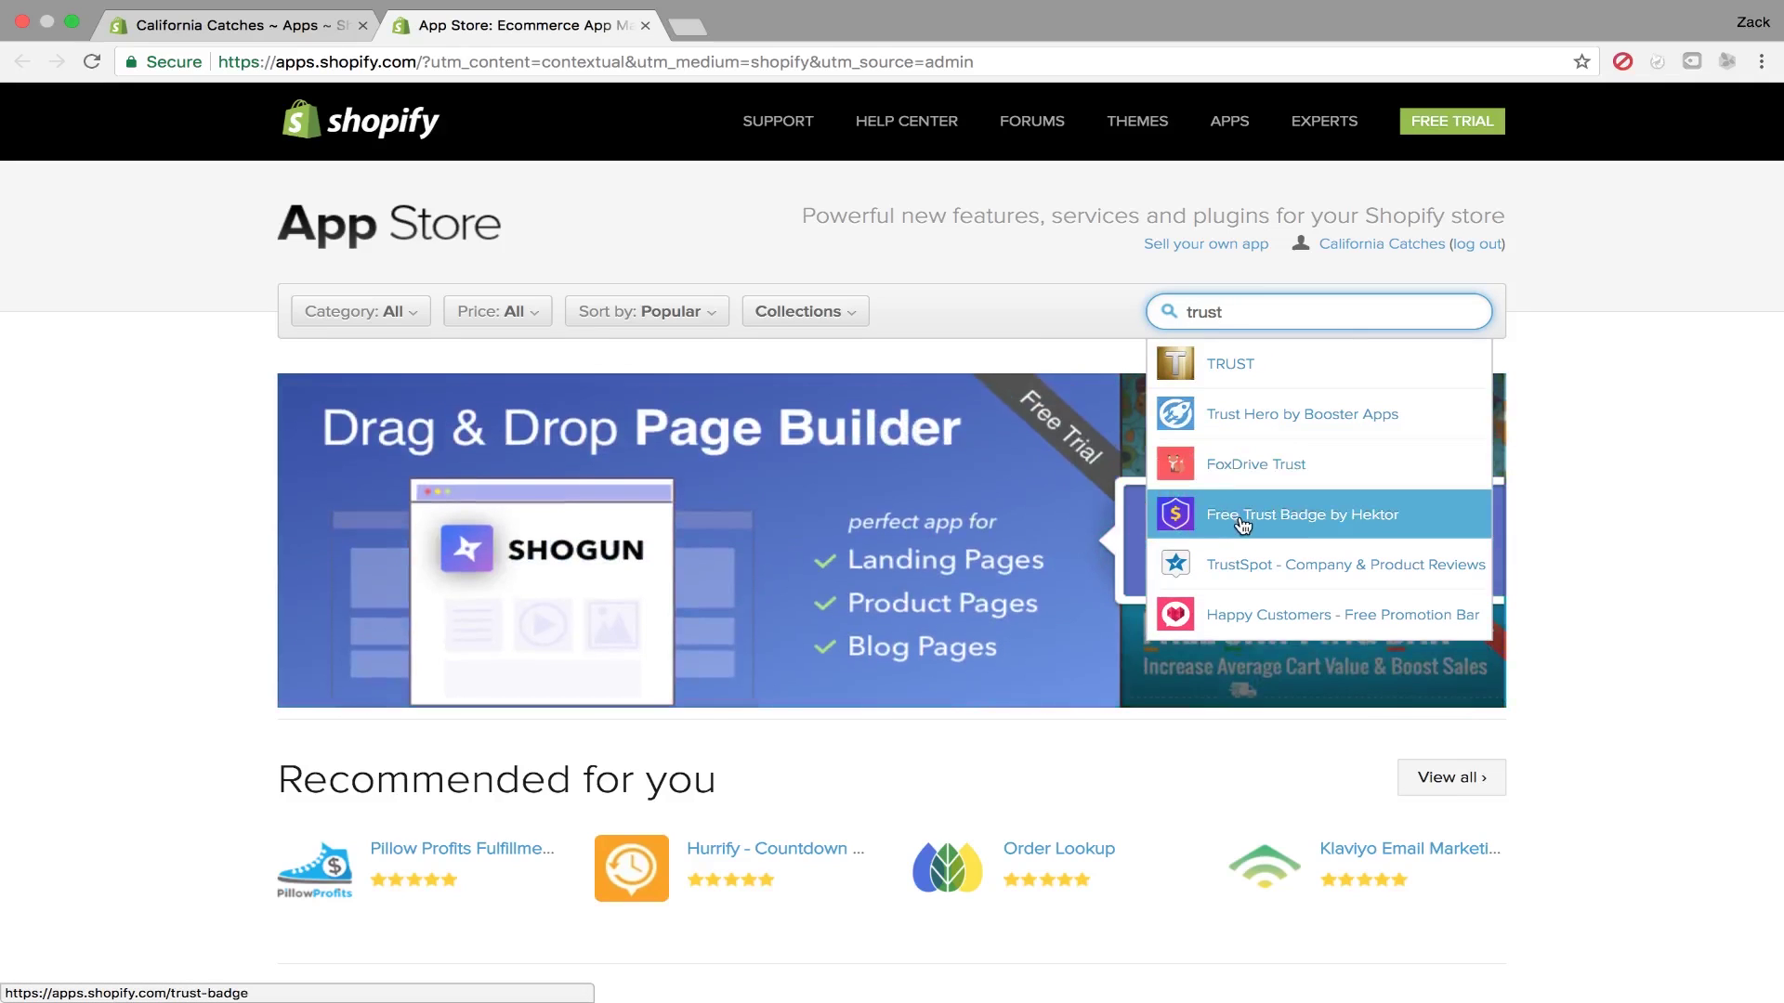
- Open the Free Trust Badge by Hektor app page and click Get to install it
{"action": "left_click", "coordinate": [1242, 519]}
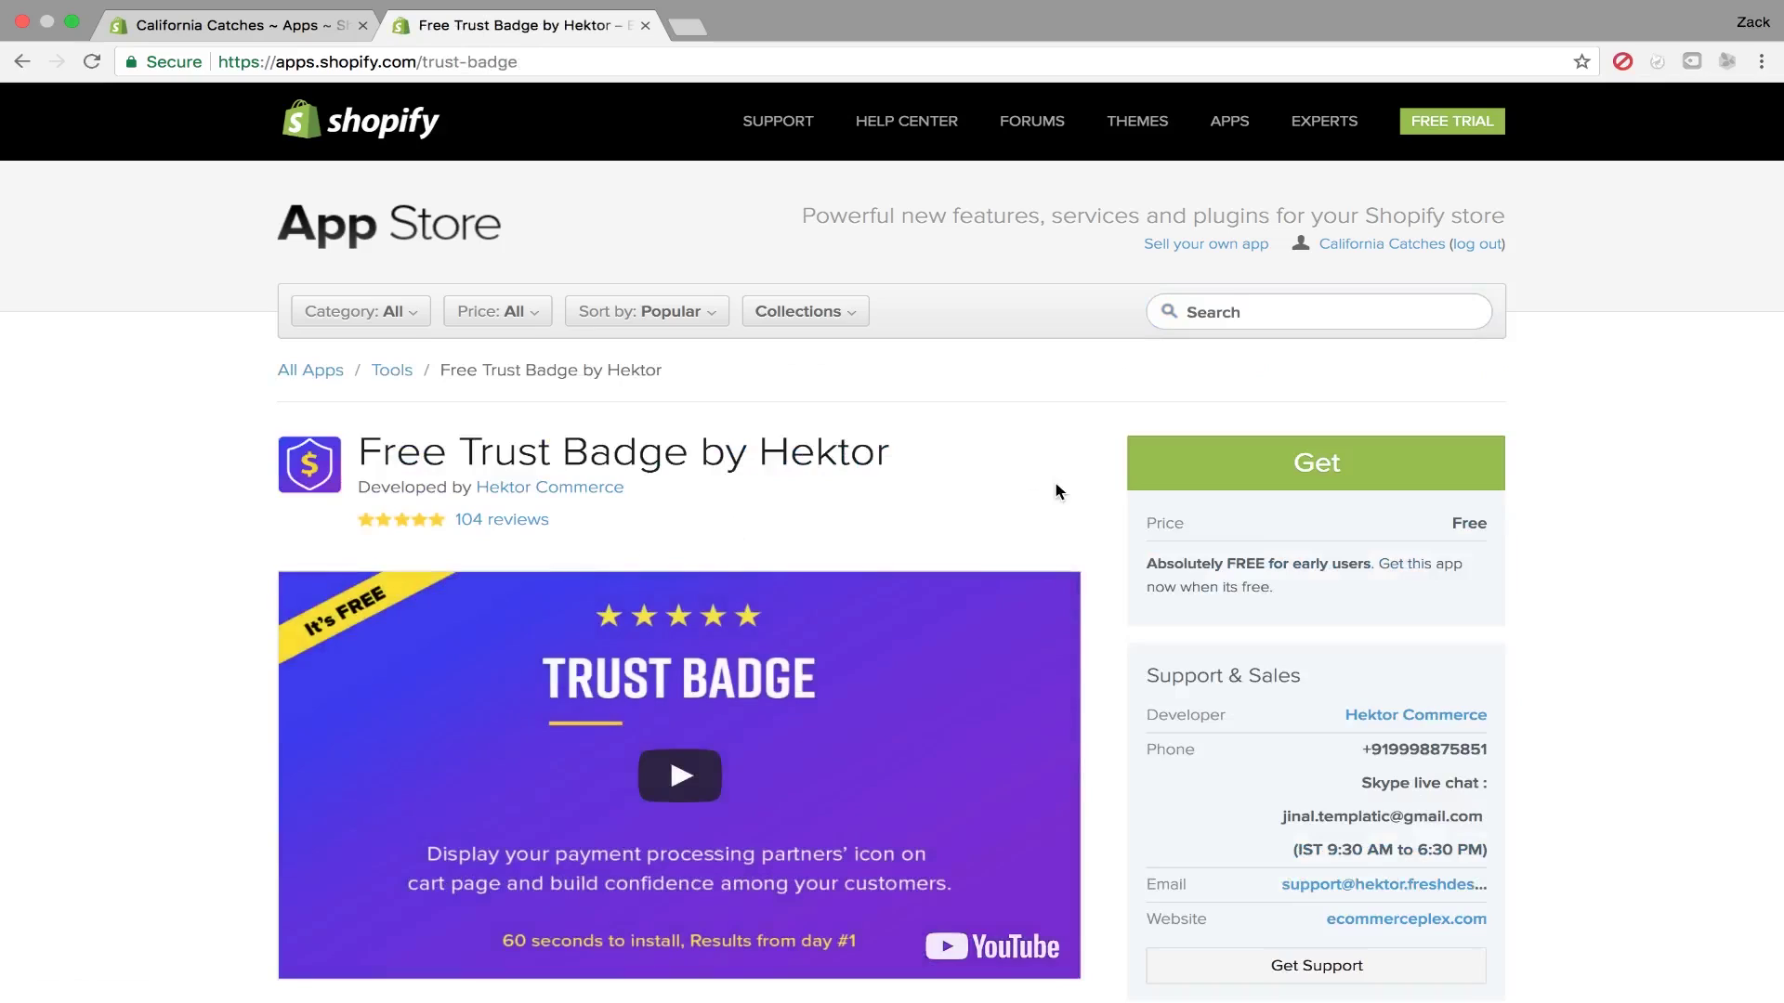
{"action": "scroll", "coordinate": [1058, 491], "scroll_direction": "down", "scroll_amount": 3}
{"action": "scroll", "coordinate": [1192, 423], "scroll_direction": "up", "scroll_amount": 2}
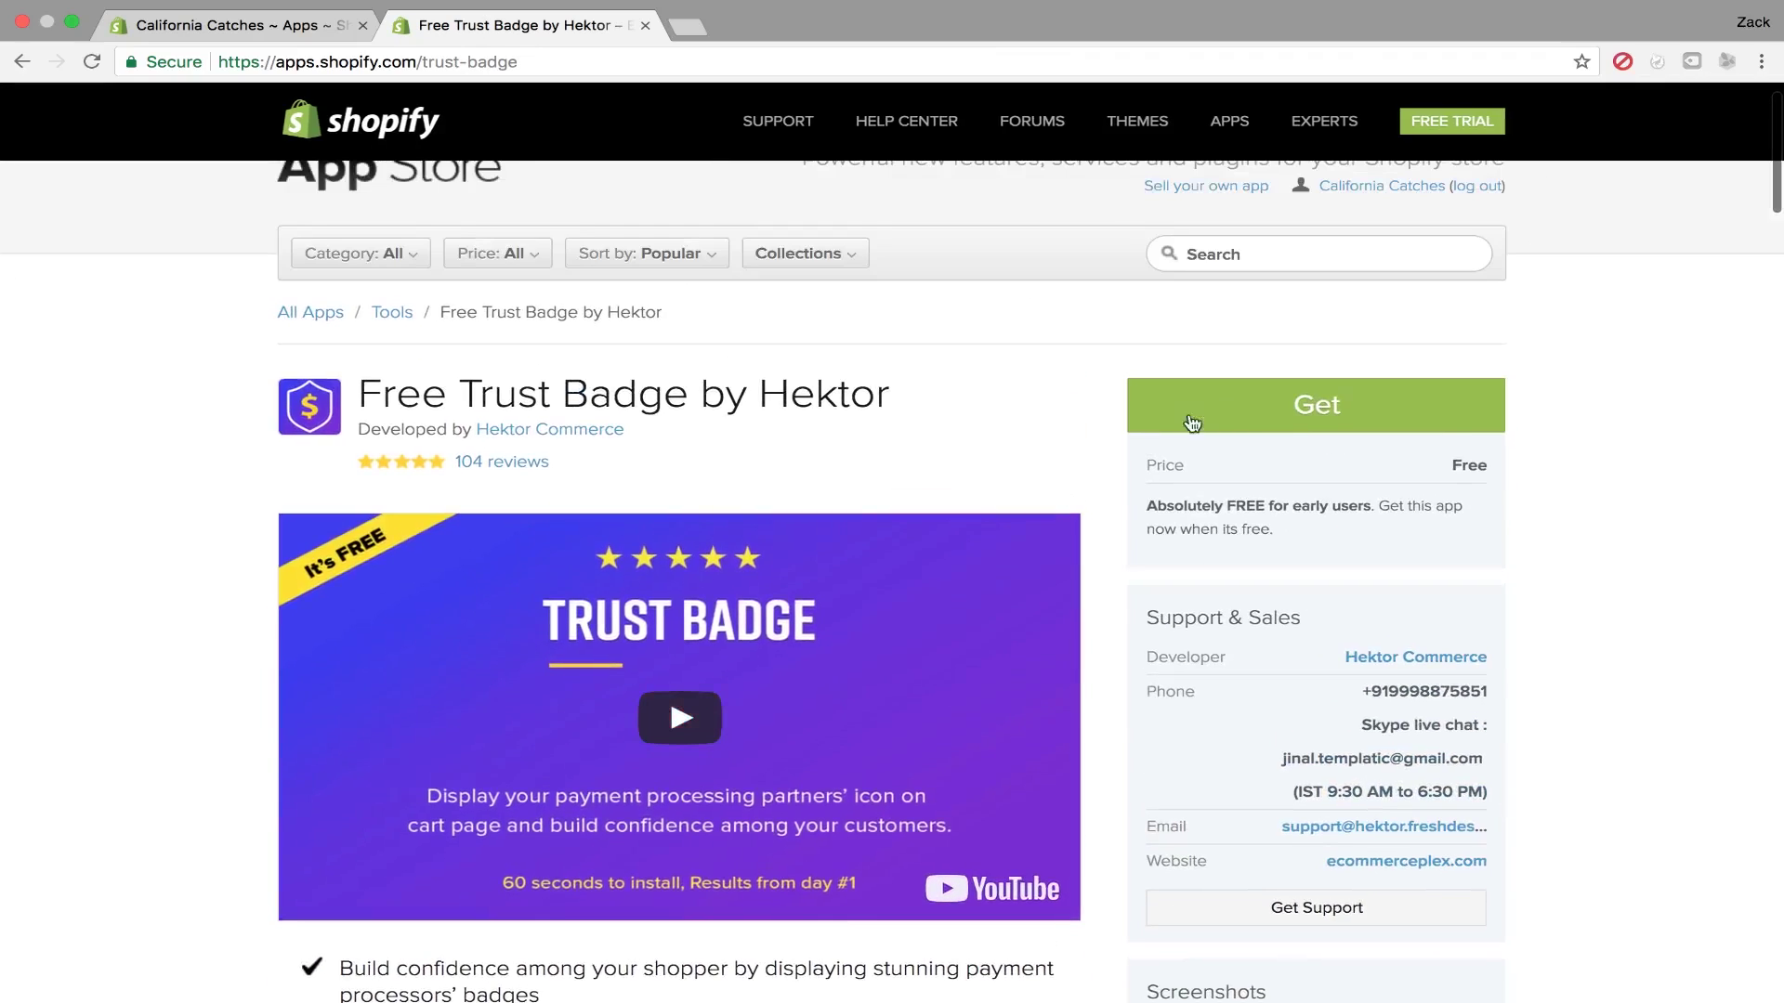
{"action": "left_click", "coordinate": [1284, 411]}
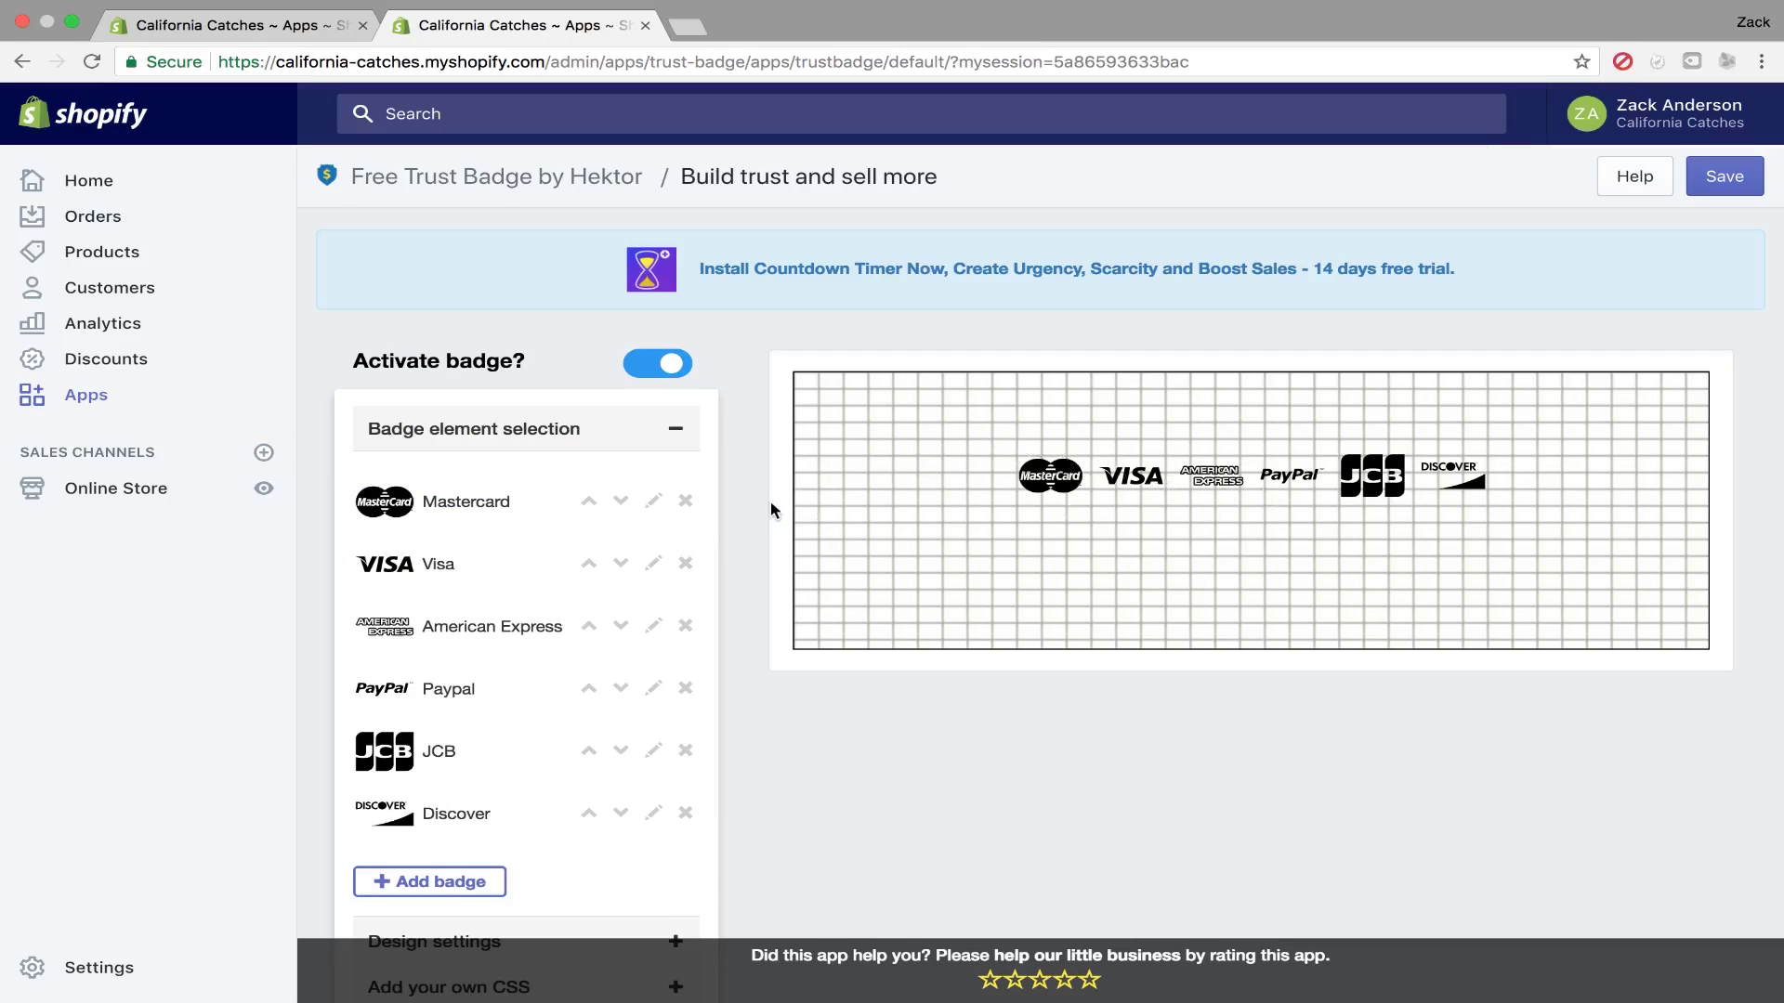
- Review the Free Trust Badge settings page, its badge list and six-badge payment preview
{"action": "scroll", "coordinate": [749, 526], "scroll_direction": "down", "scroll_amount": 3}
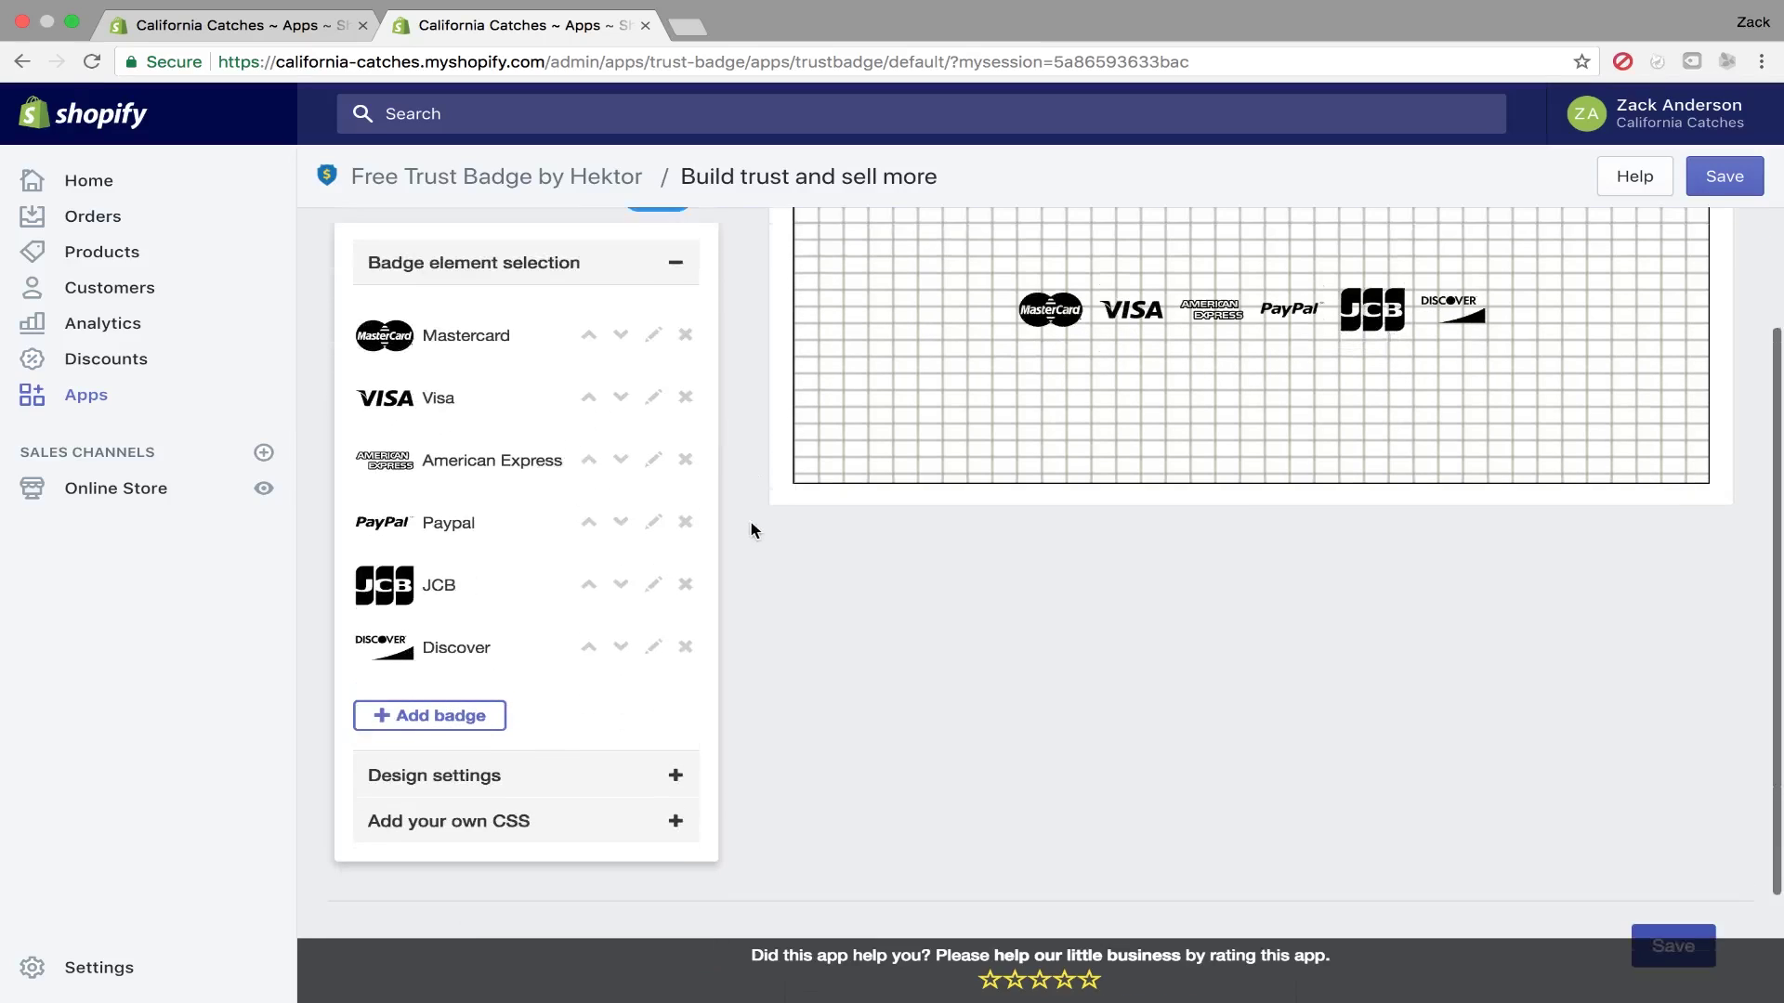
{"action": "scroll", "coordinate": [751, 531], "scroll_direction": "up", "scroll_amount": 2}
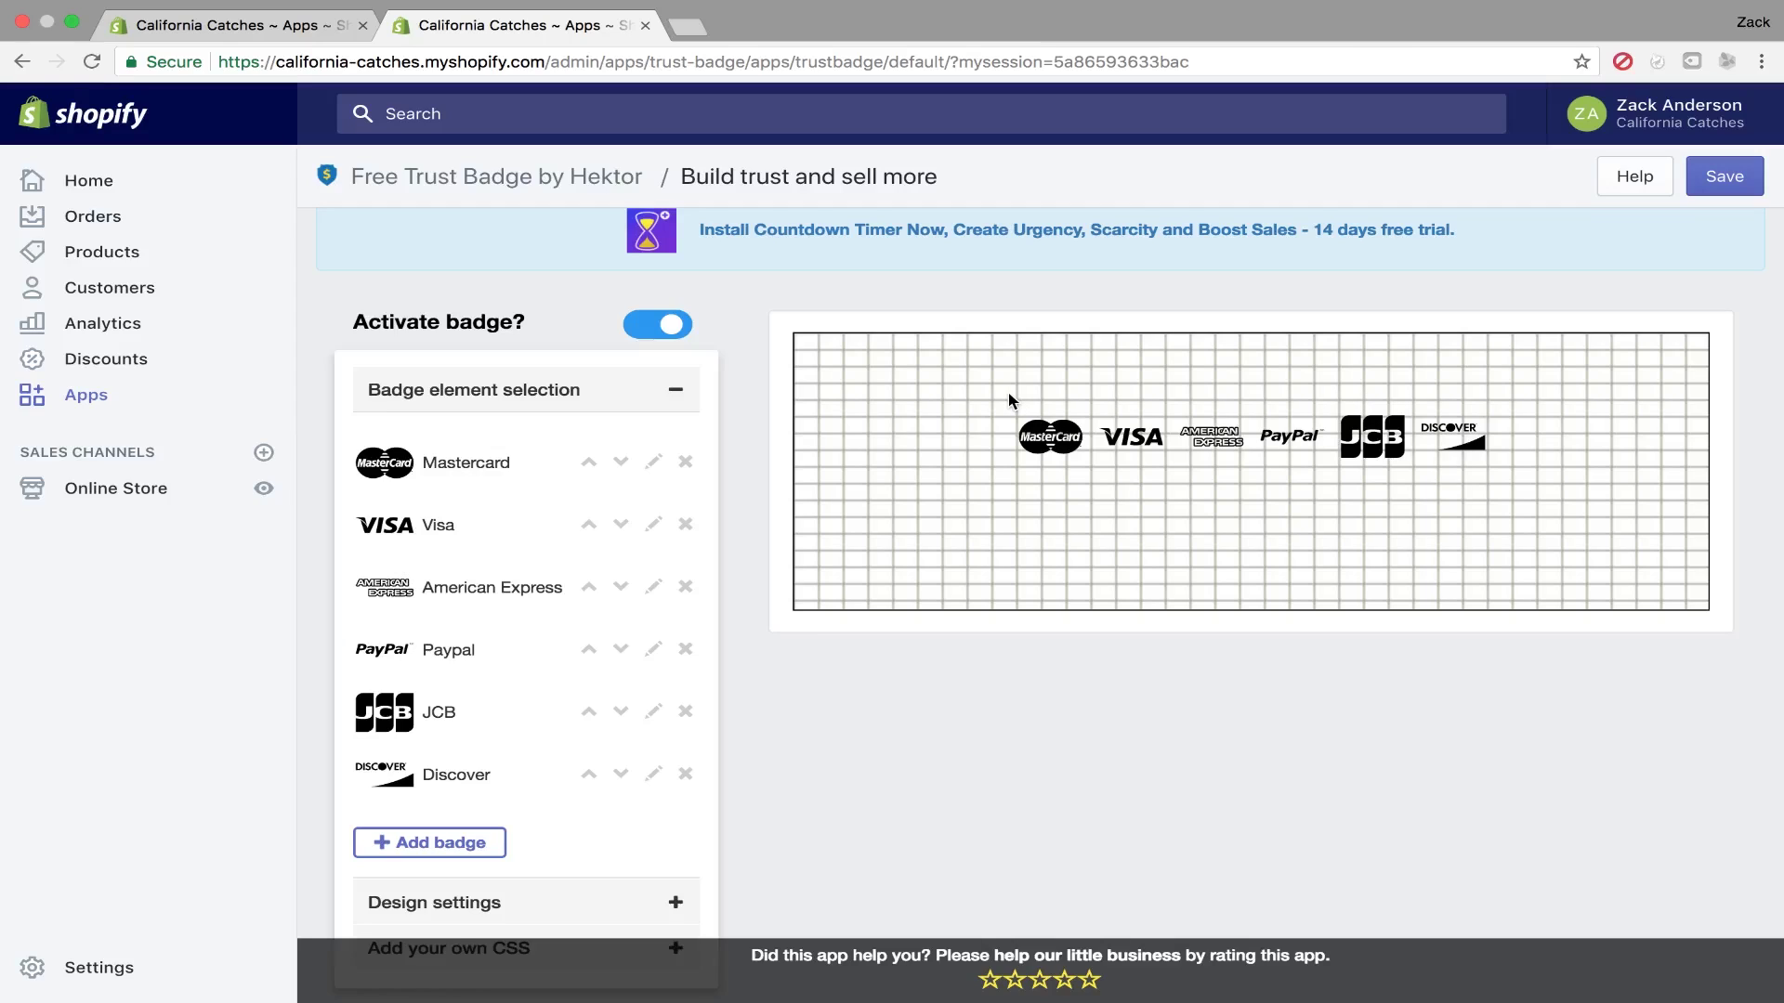
{"action": "scroll", "coordinate": [1009, 397], "scroll_direction": "down", "scroll_amount": 3}
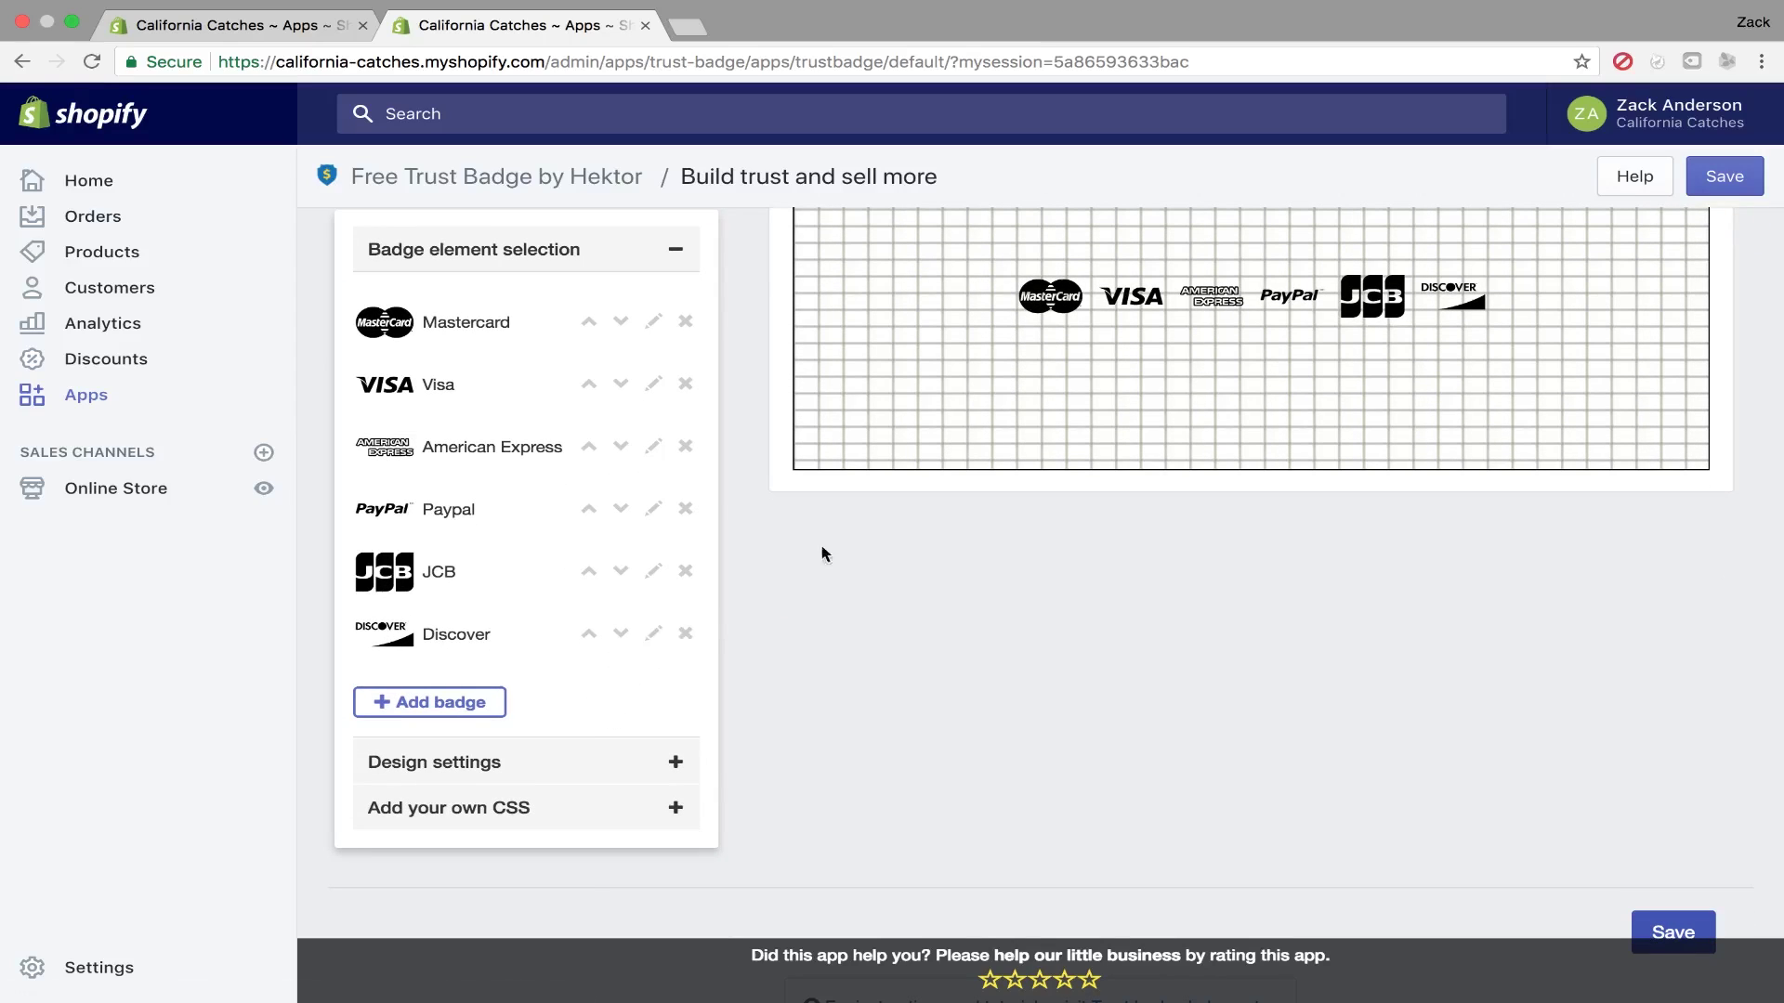
{"action": "scroll", "coordinate": [1009, 418], "scroll_direction": "up", "scroll_amount": 3}
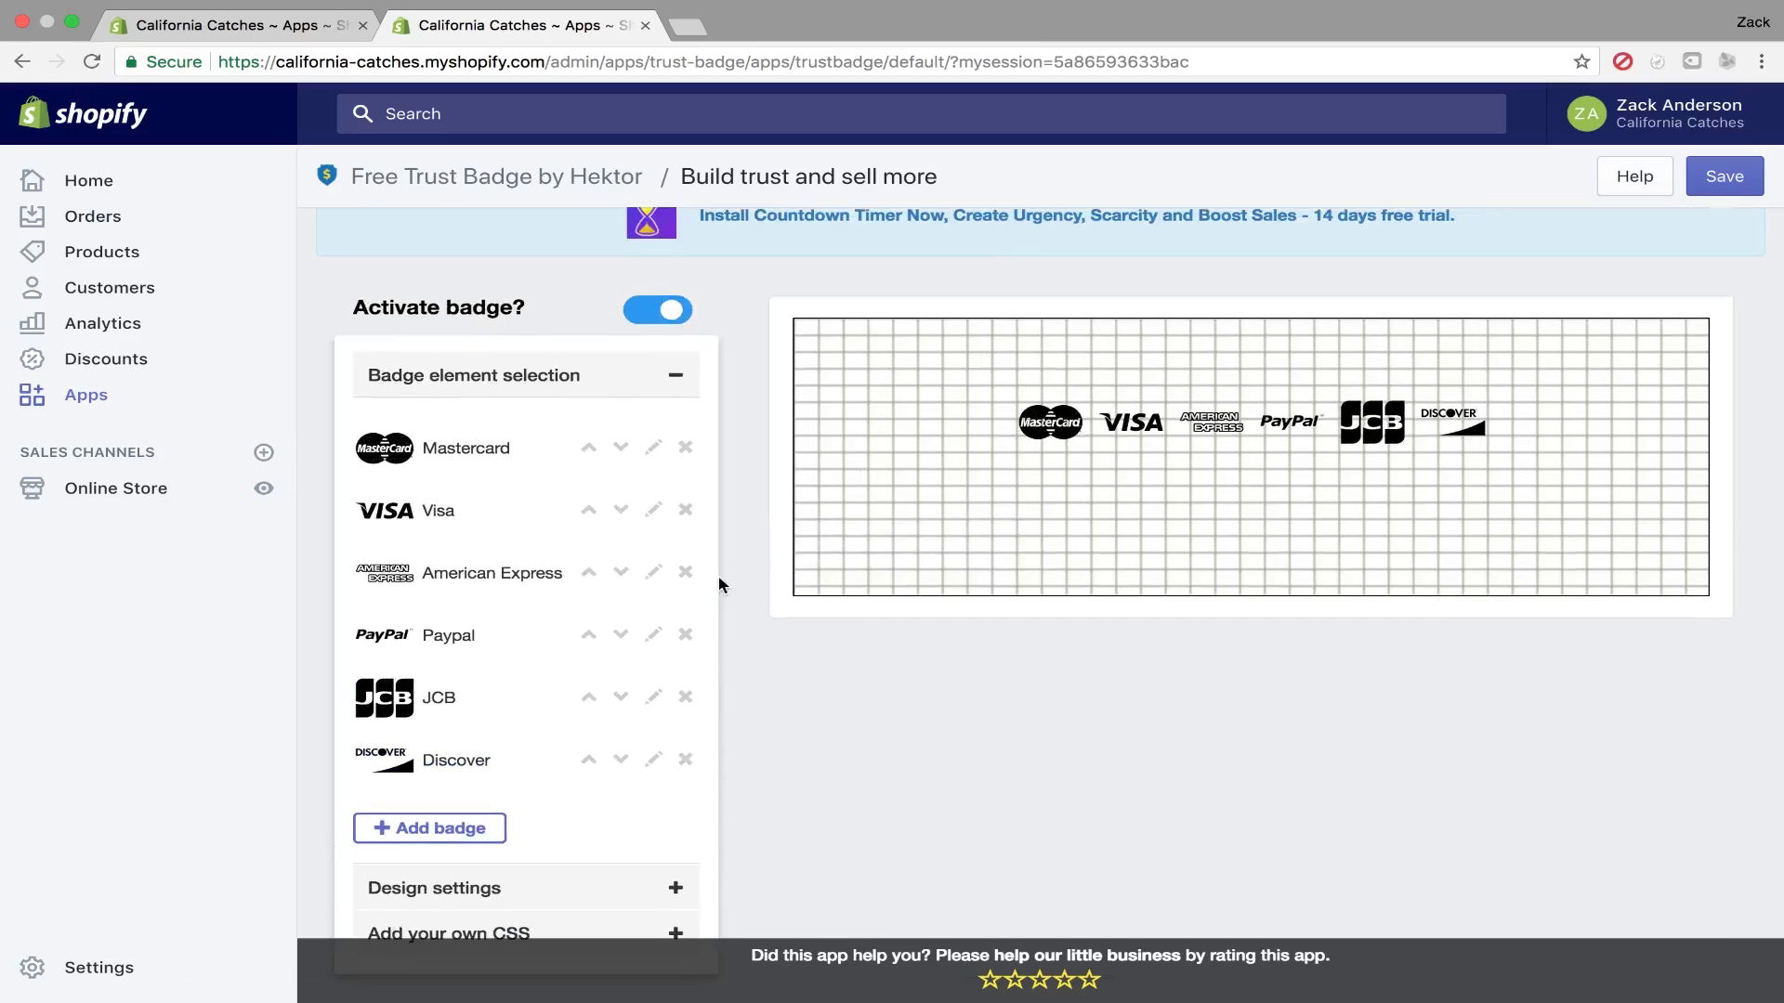
{"action": "scroll", "coordinate": [595, 476], "scroll_direction": "down", "scroll_amount": 3}
{"action": "scroll", "coordinate": [595, 476], "scroll_direction": "down", "scroll_amount": 1}
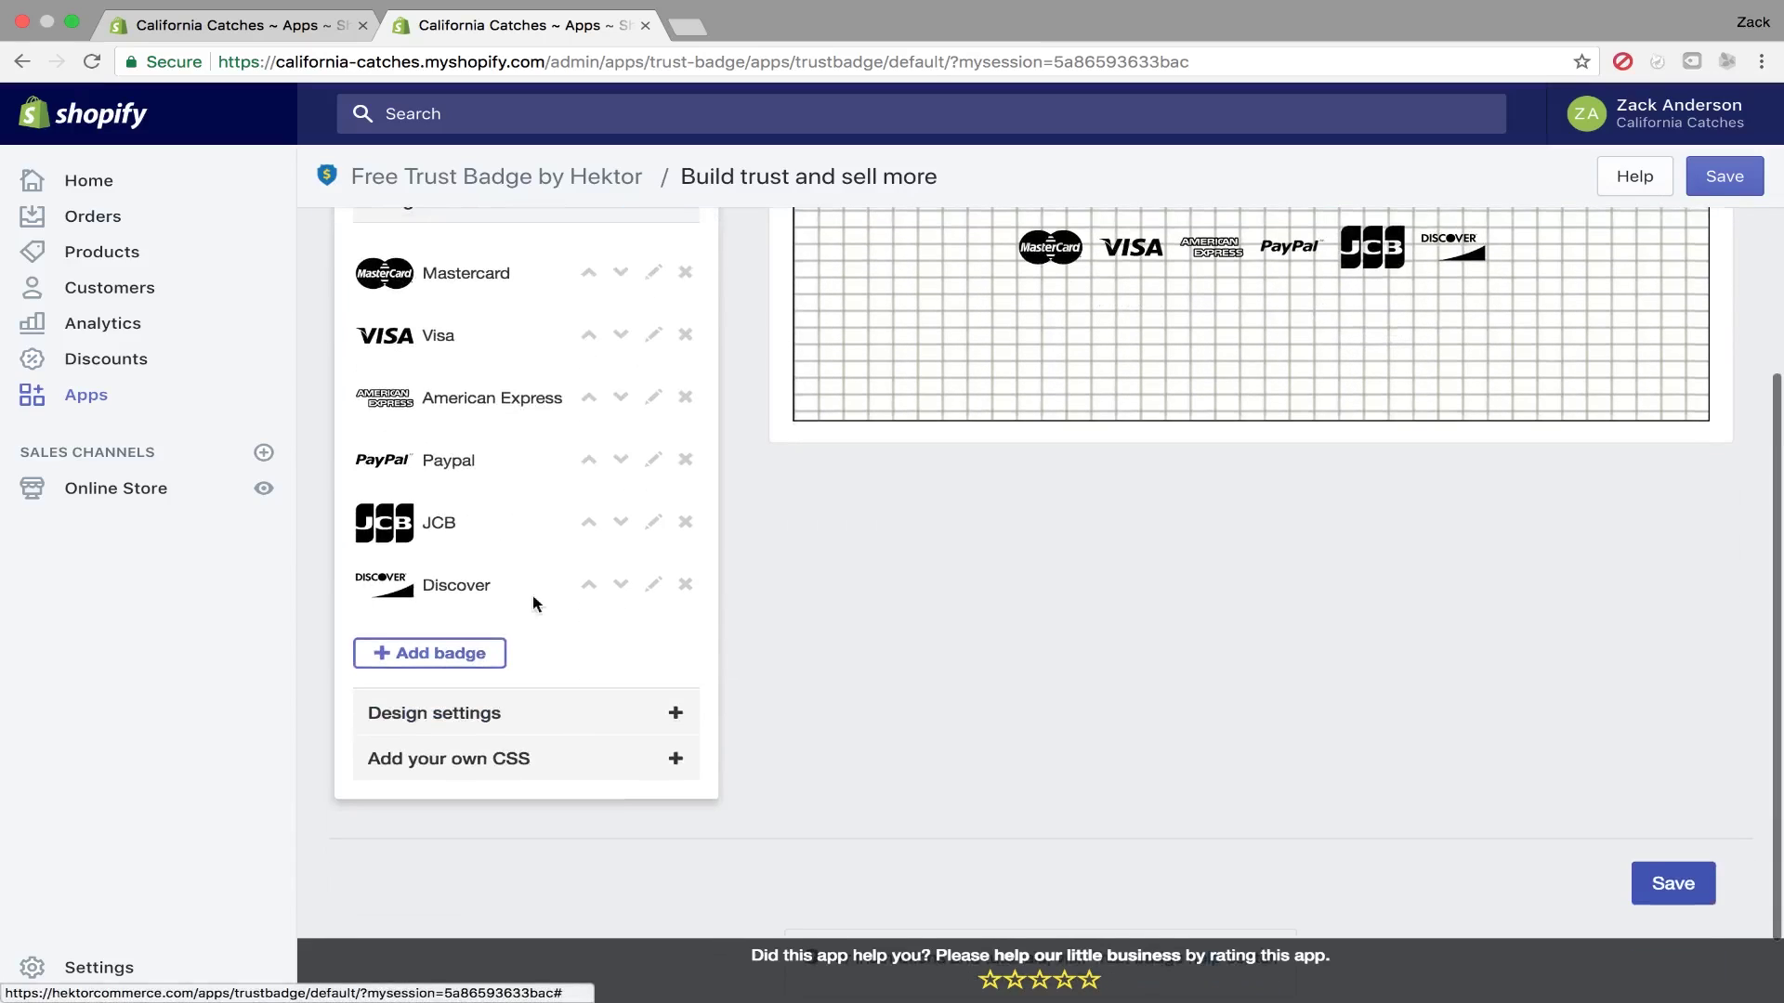
{"action": "scroll", "coordinate": [868, 620], "scroll_direction": "up", "scroll_amount": 5}
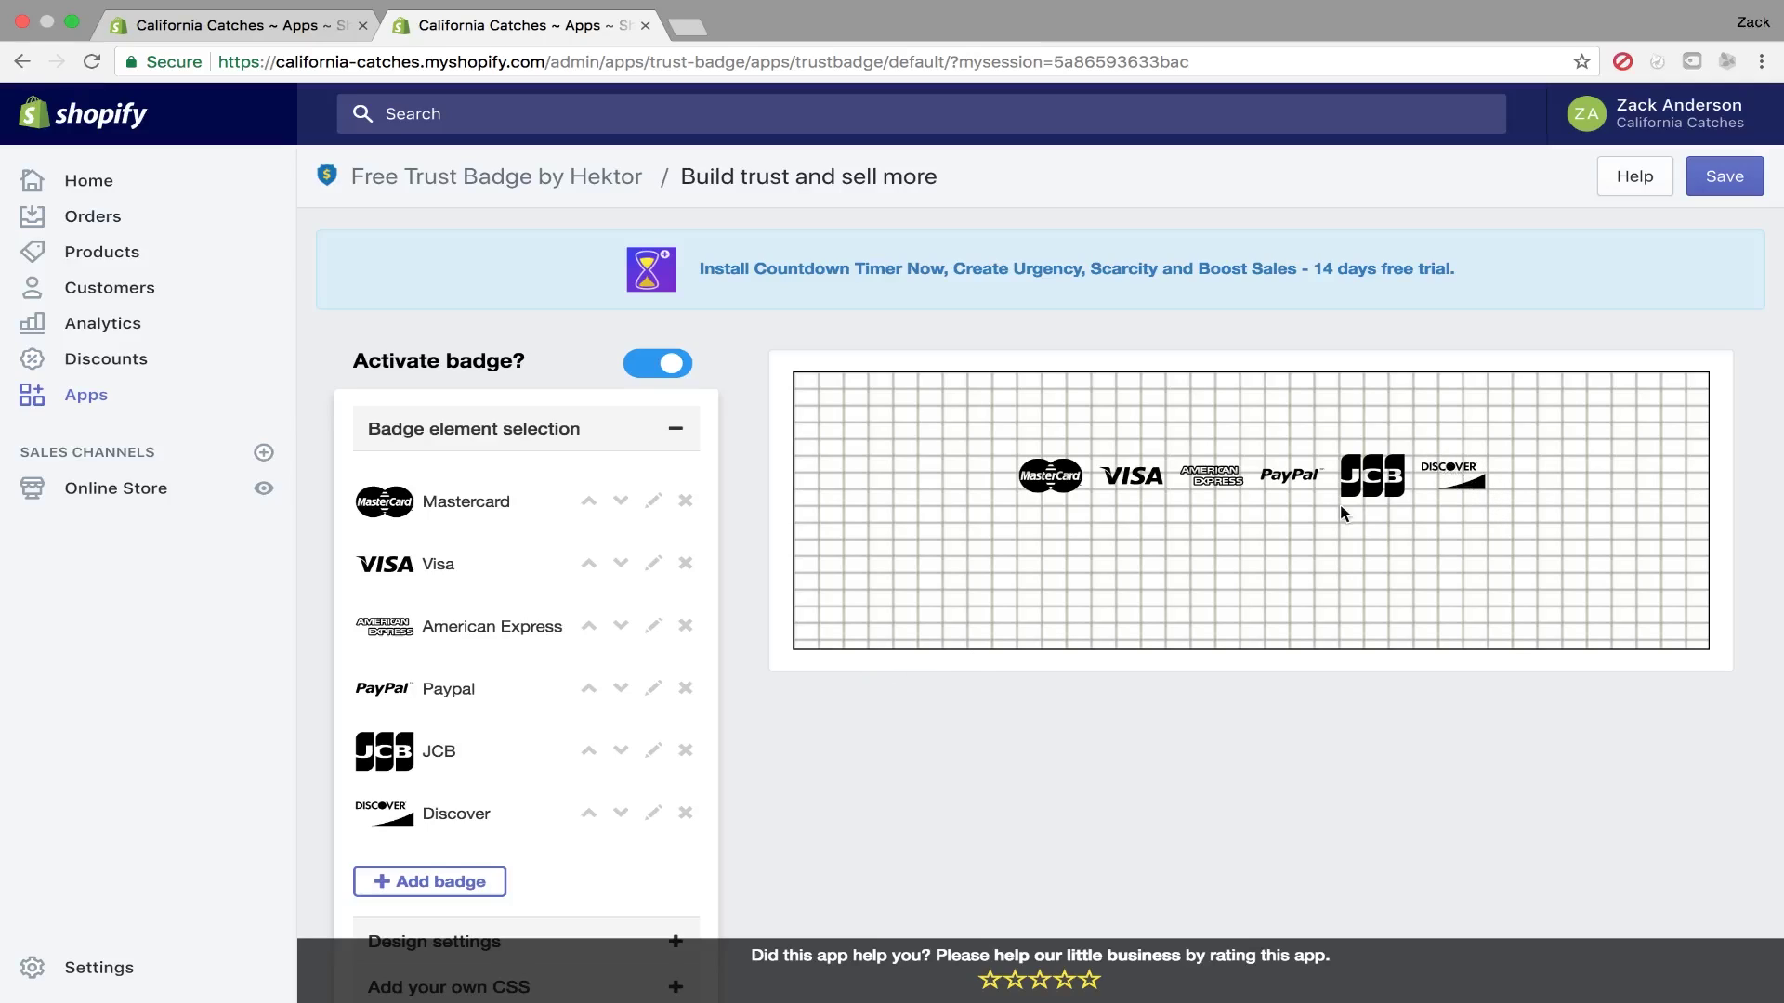
{"action": "scroll", "coordinate": [790, 641], "scroll_direction": "down", "scroll_amount": 3}
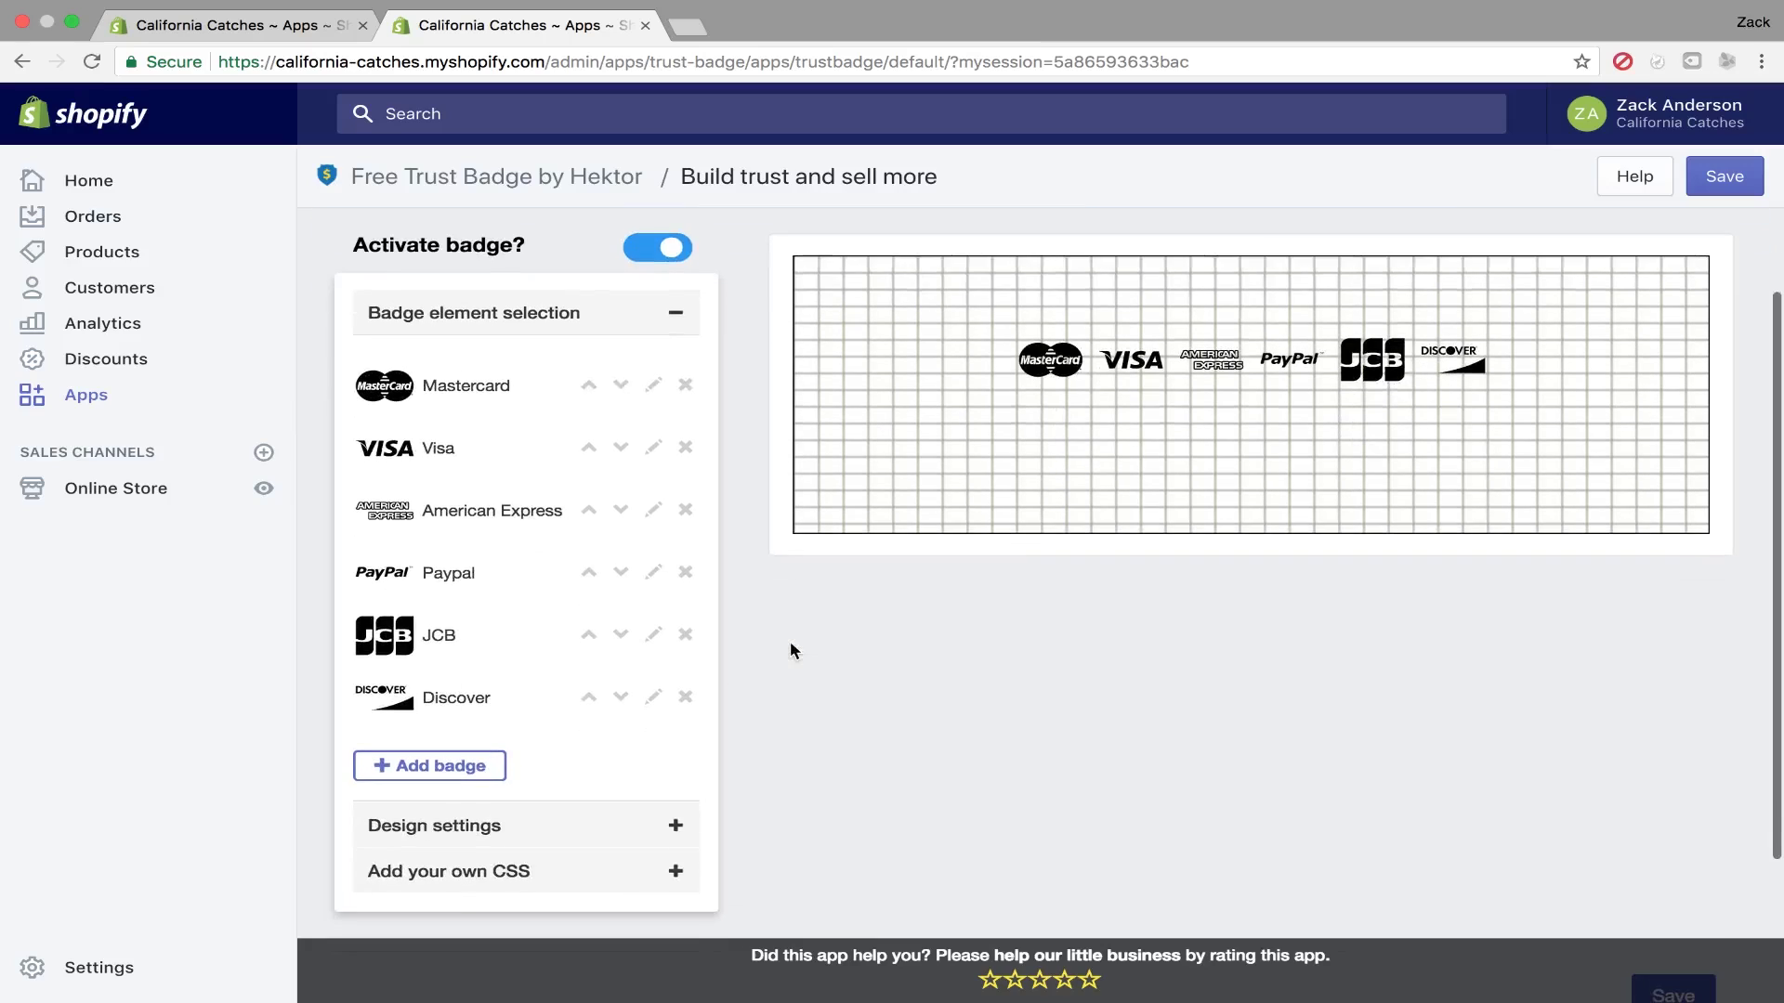
- Insert an extra Discover badge, then delete that duplicate Discover row
{"action": "left_click", "coordinate": [434, 767]}
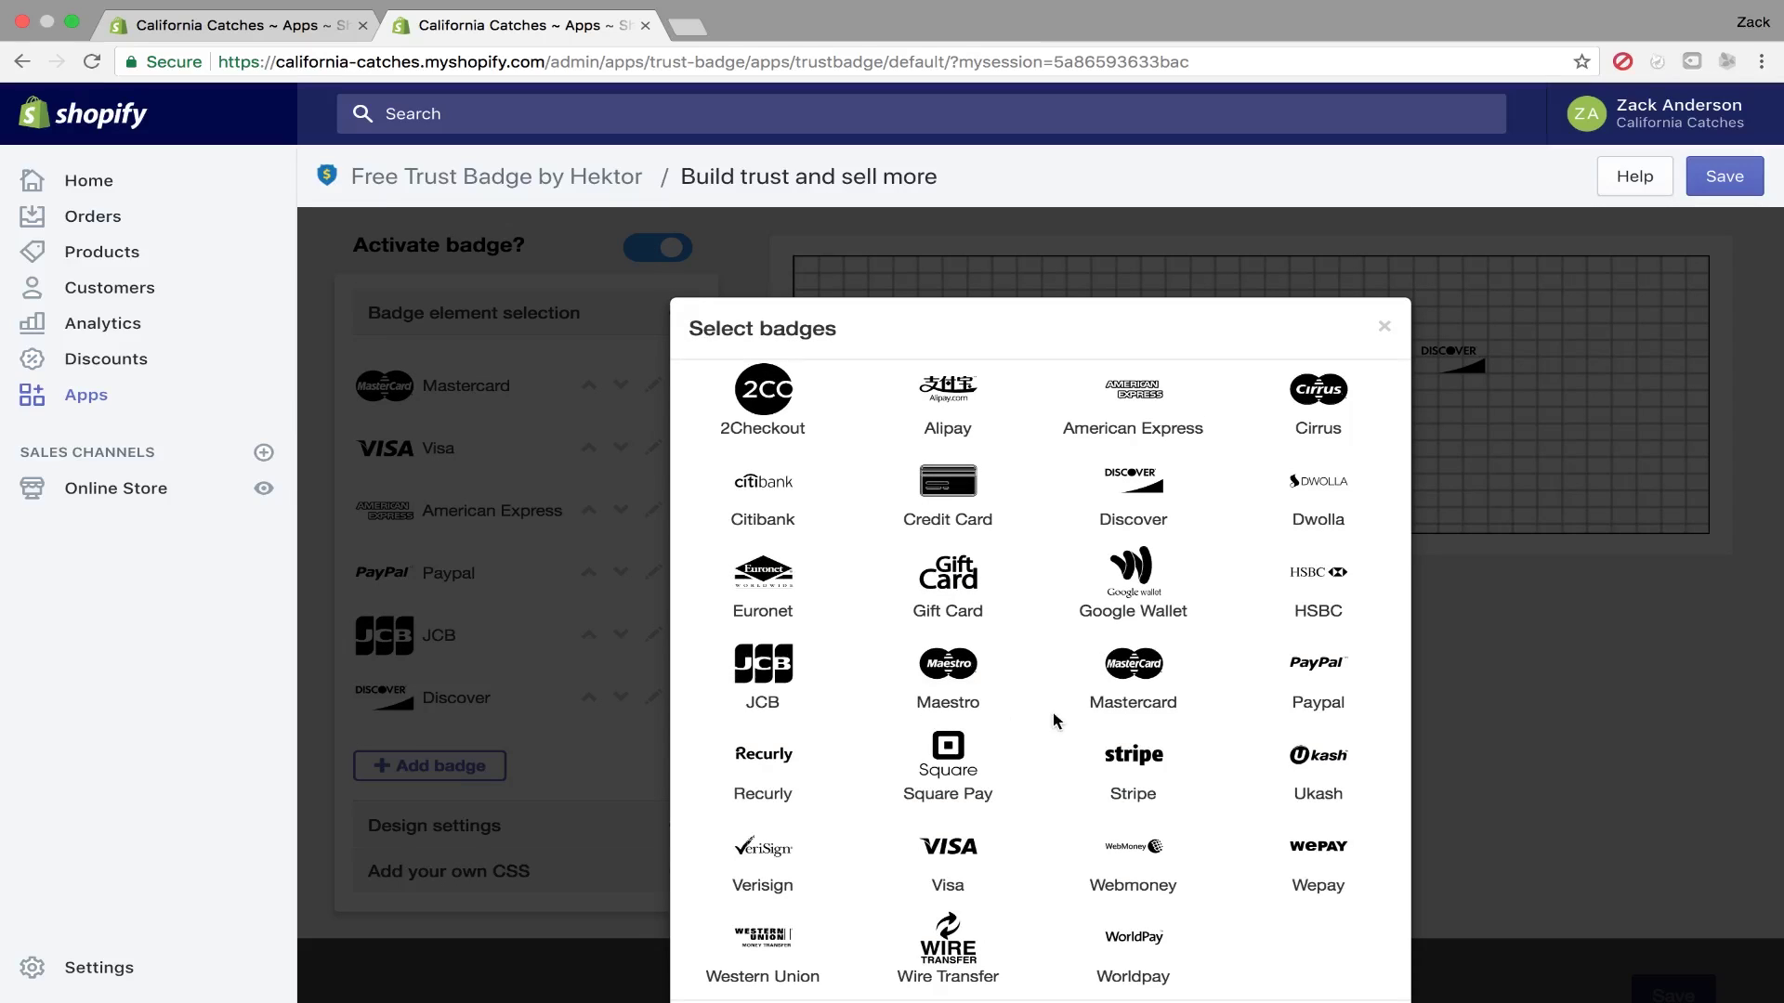
{"action": "scroll", "coordinate": [1052, 711], "scroll_direction": "down", "scroll_amount": 1}
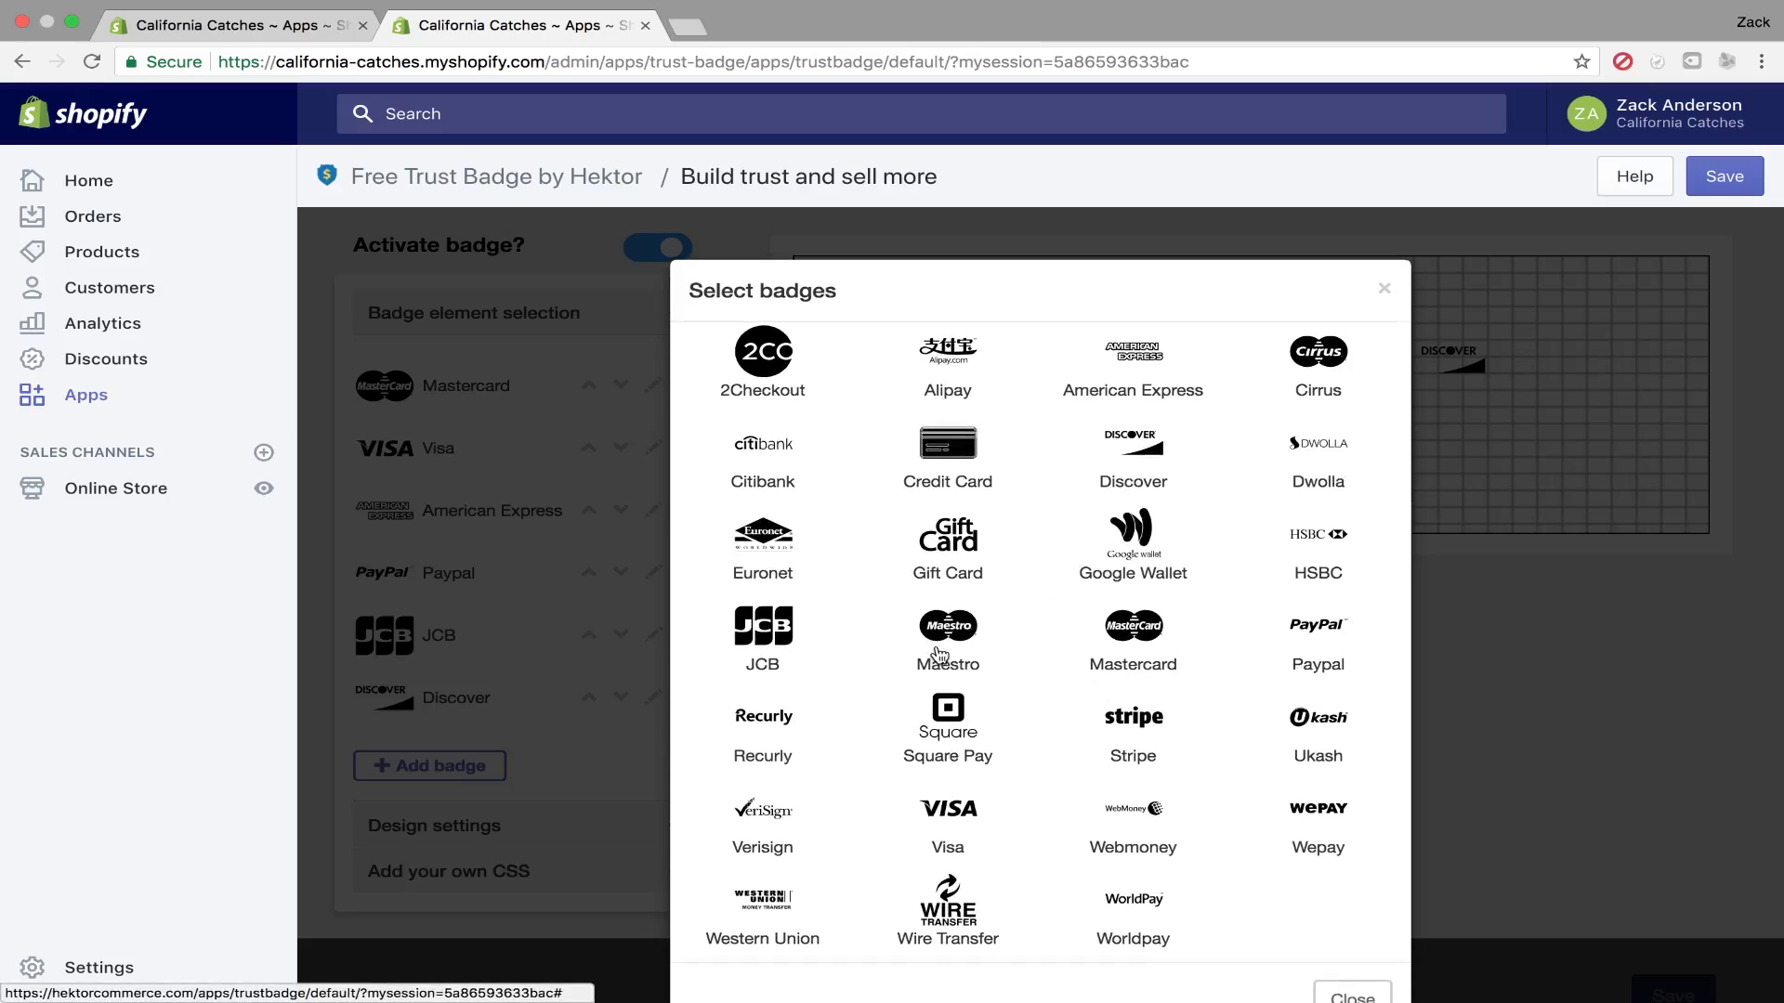
{"action": "left_click", "coordinate": [1146, 455]}
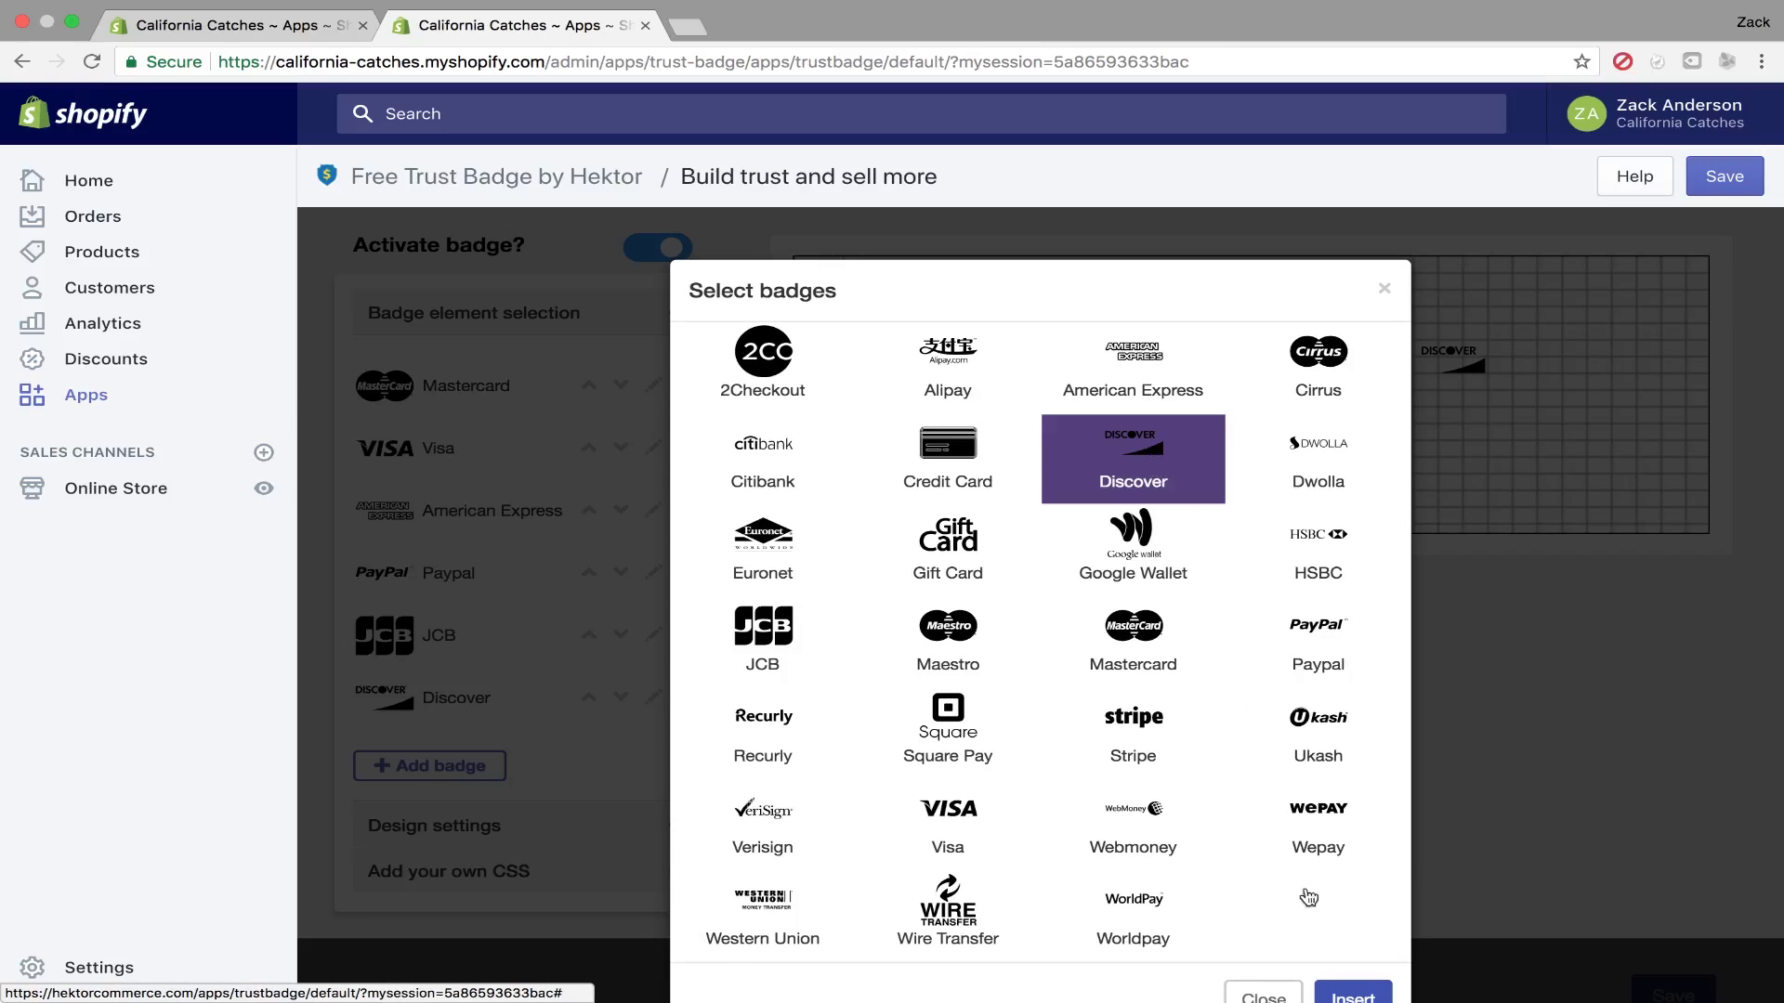
{"action": "left_click", "coordinate": [1352, 994]}
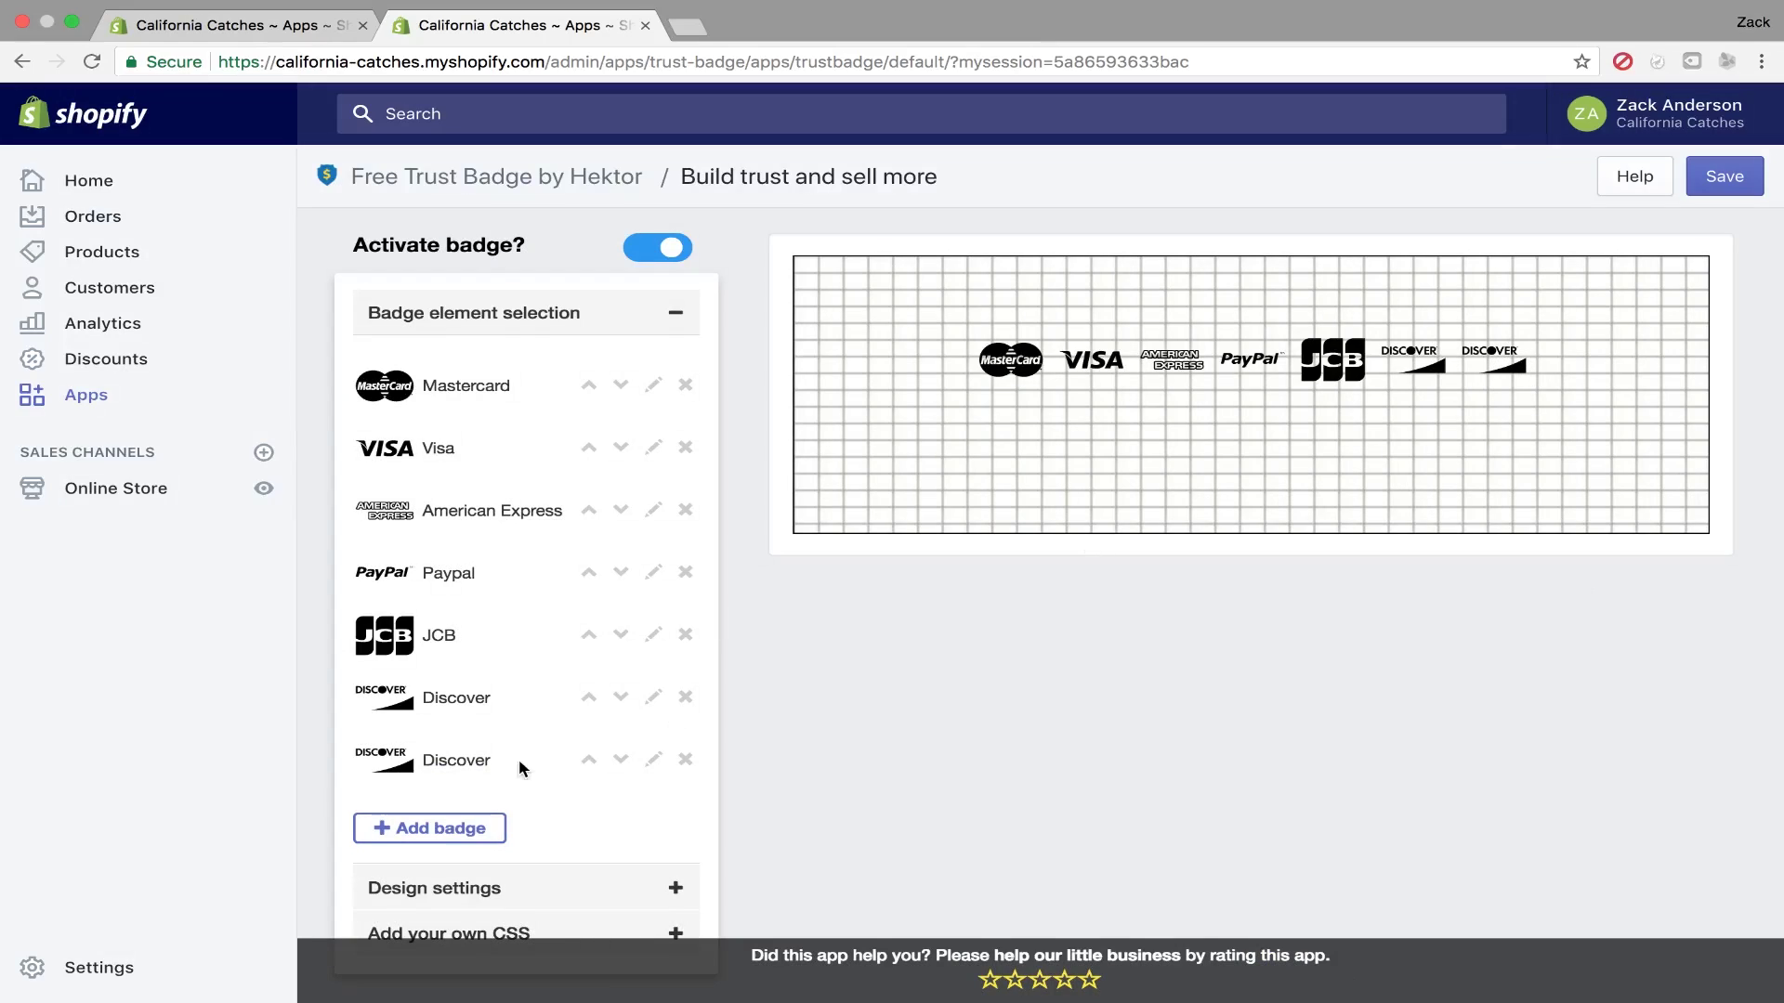
{"action": "scroll", "coordinate": [553, 734], "scroll_direction": "down", "scroll_amount": 1}
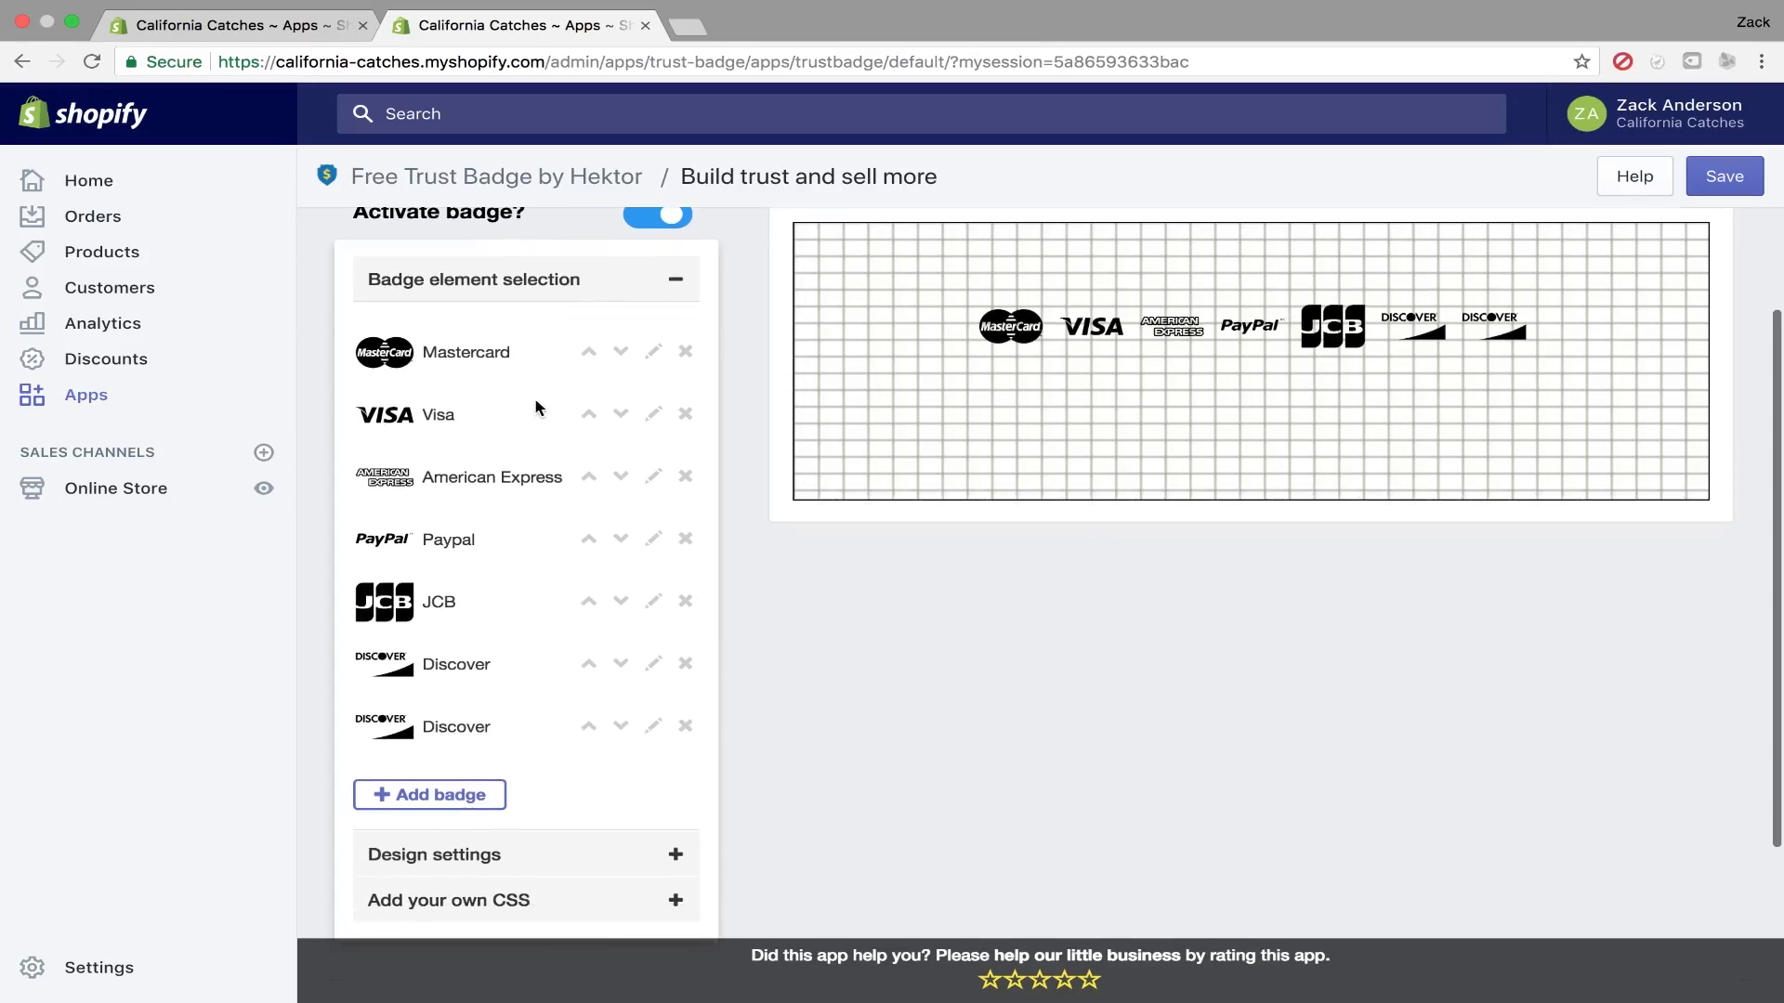
{"action": "left_click", "coordinate": [688, 727]}
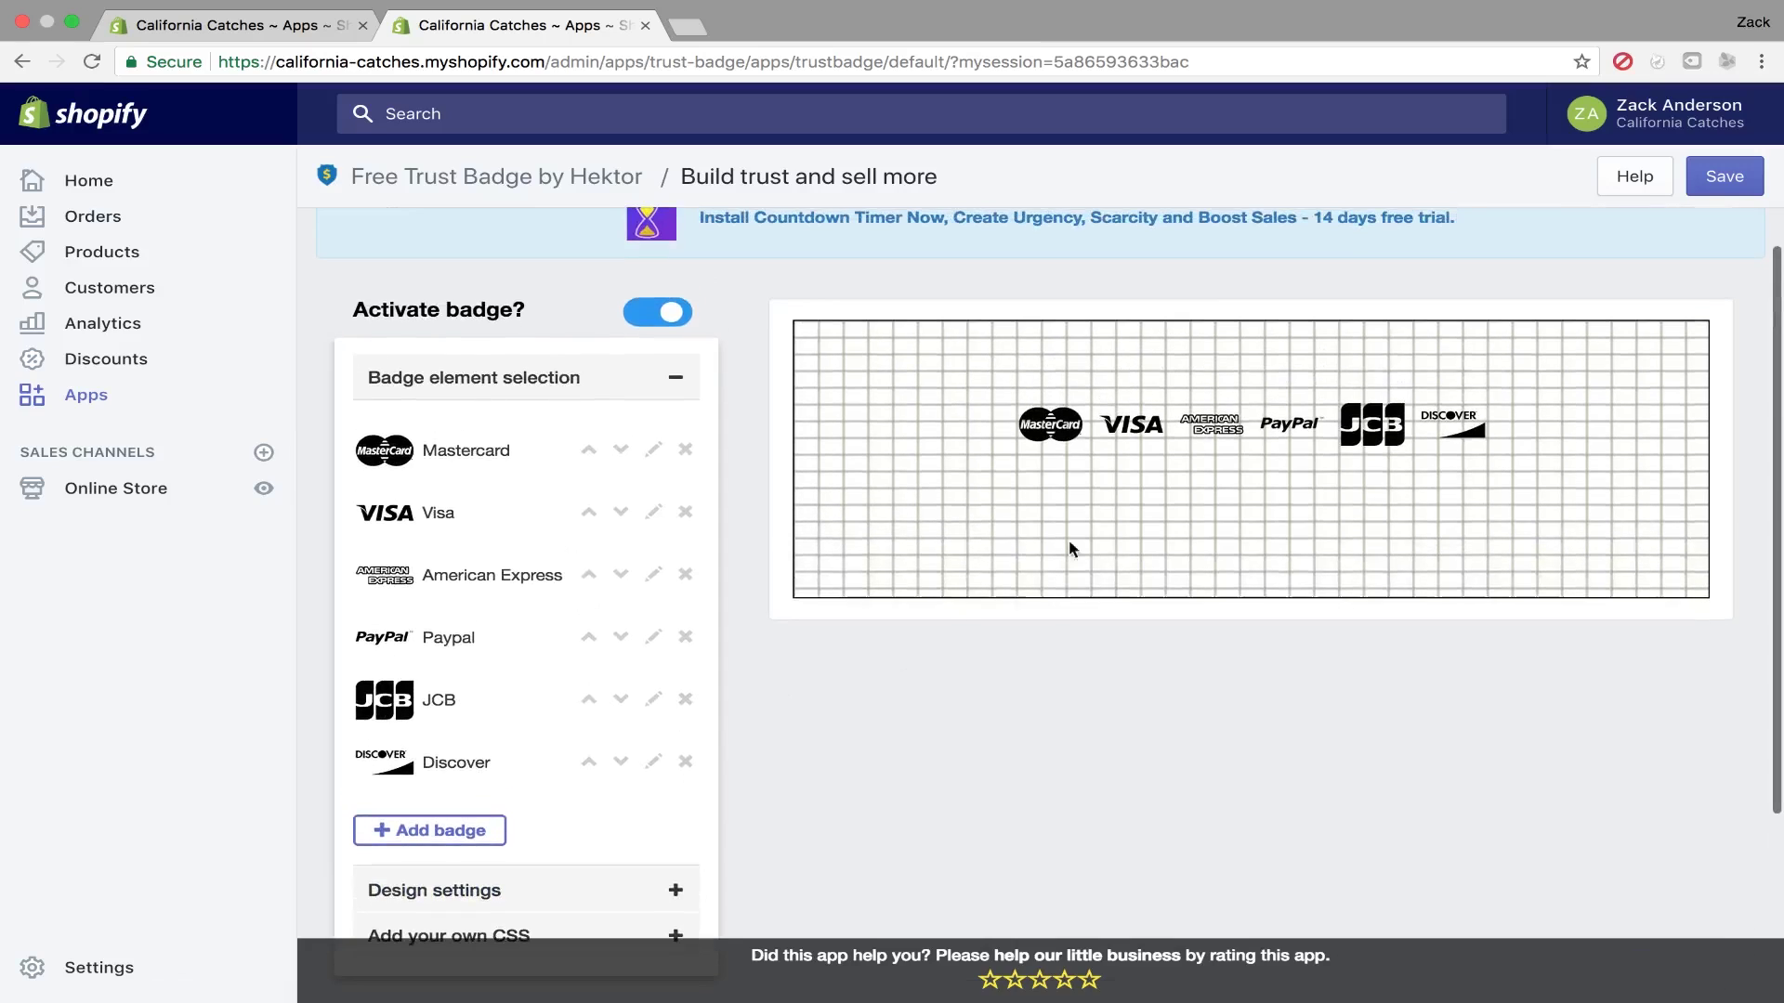
{"action": "scroll", "coordinate": [1117, 497], "scroll_direction": "down", "scroll_amount": 3}
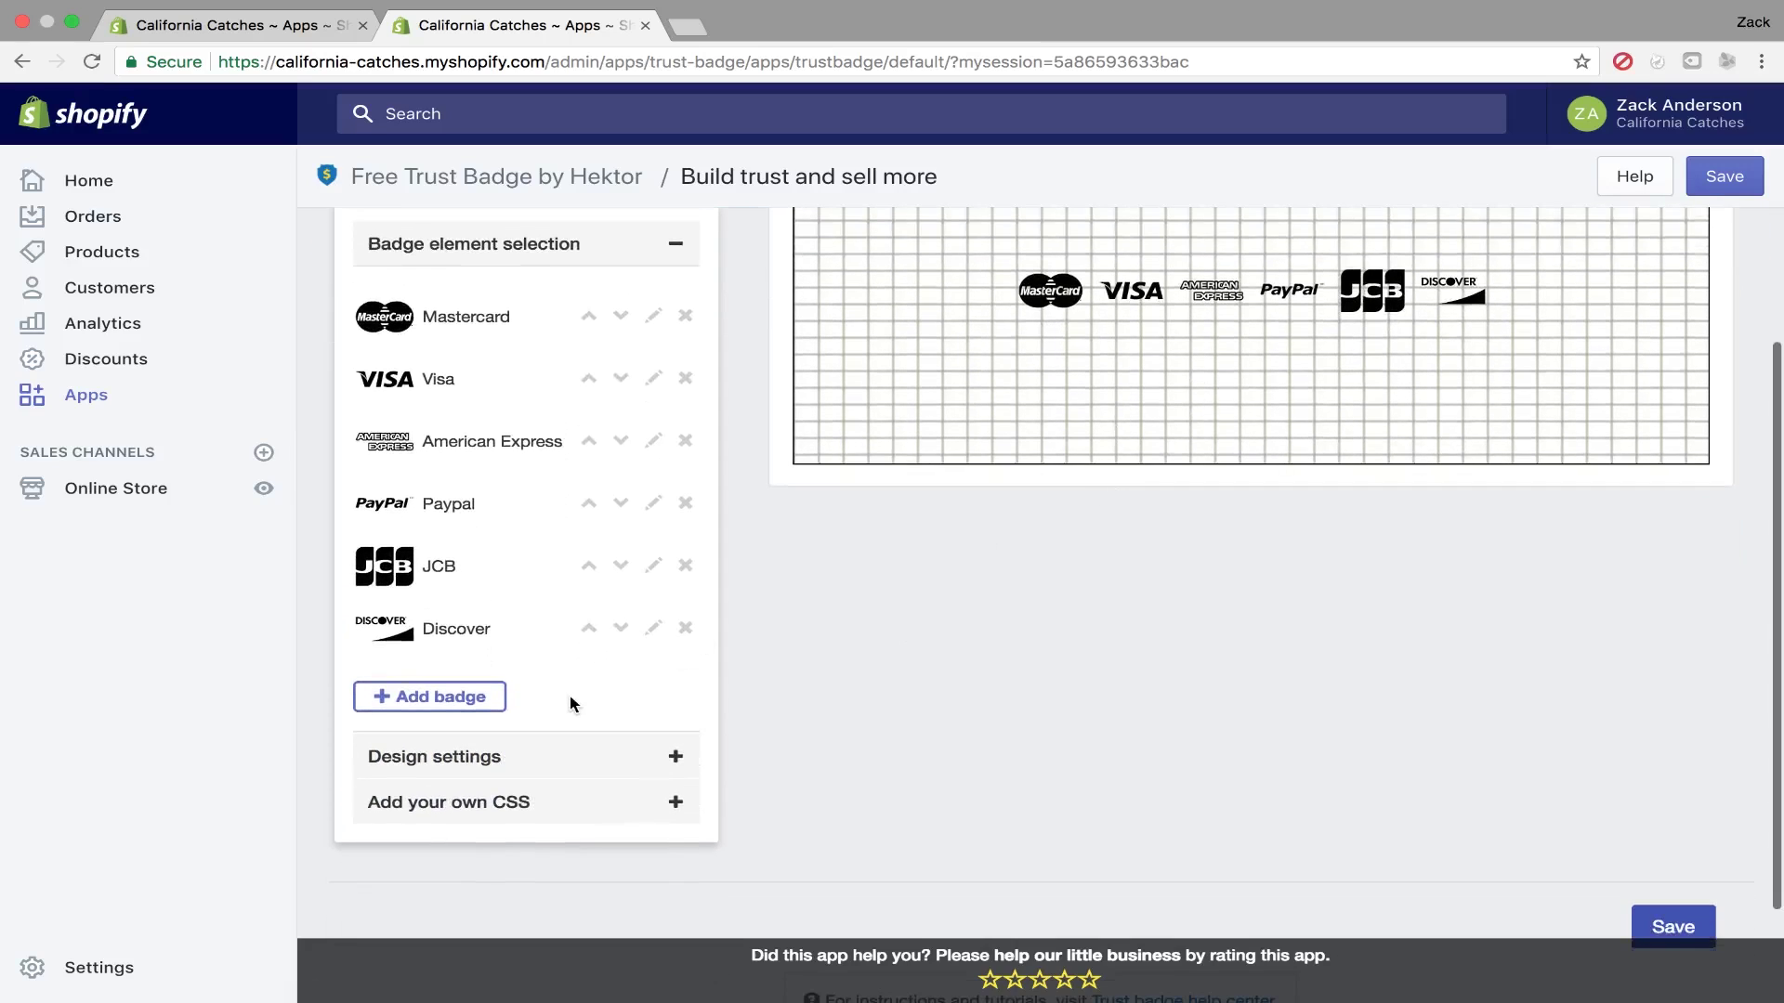
- In Design settings, set the pitch text to 'This is where it was' in black
{"action": "left_click", "coordinate": [522, 767]}
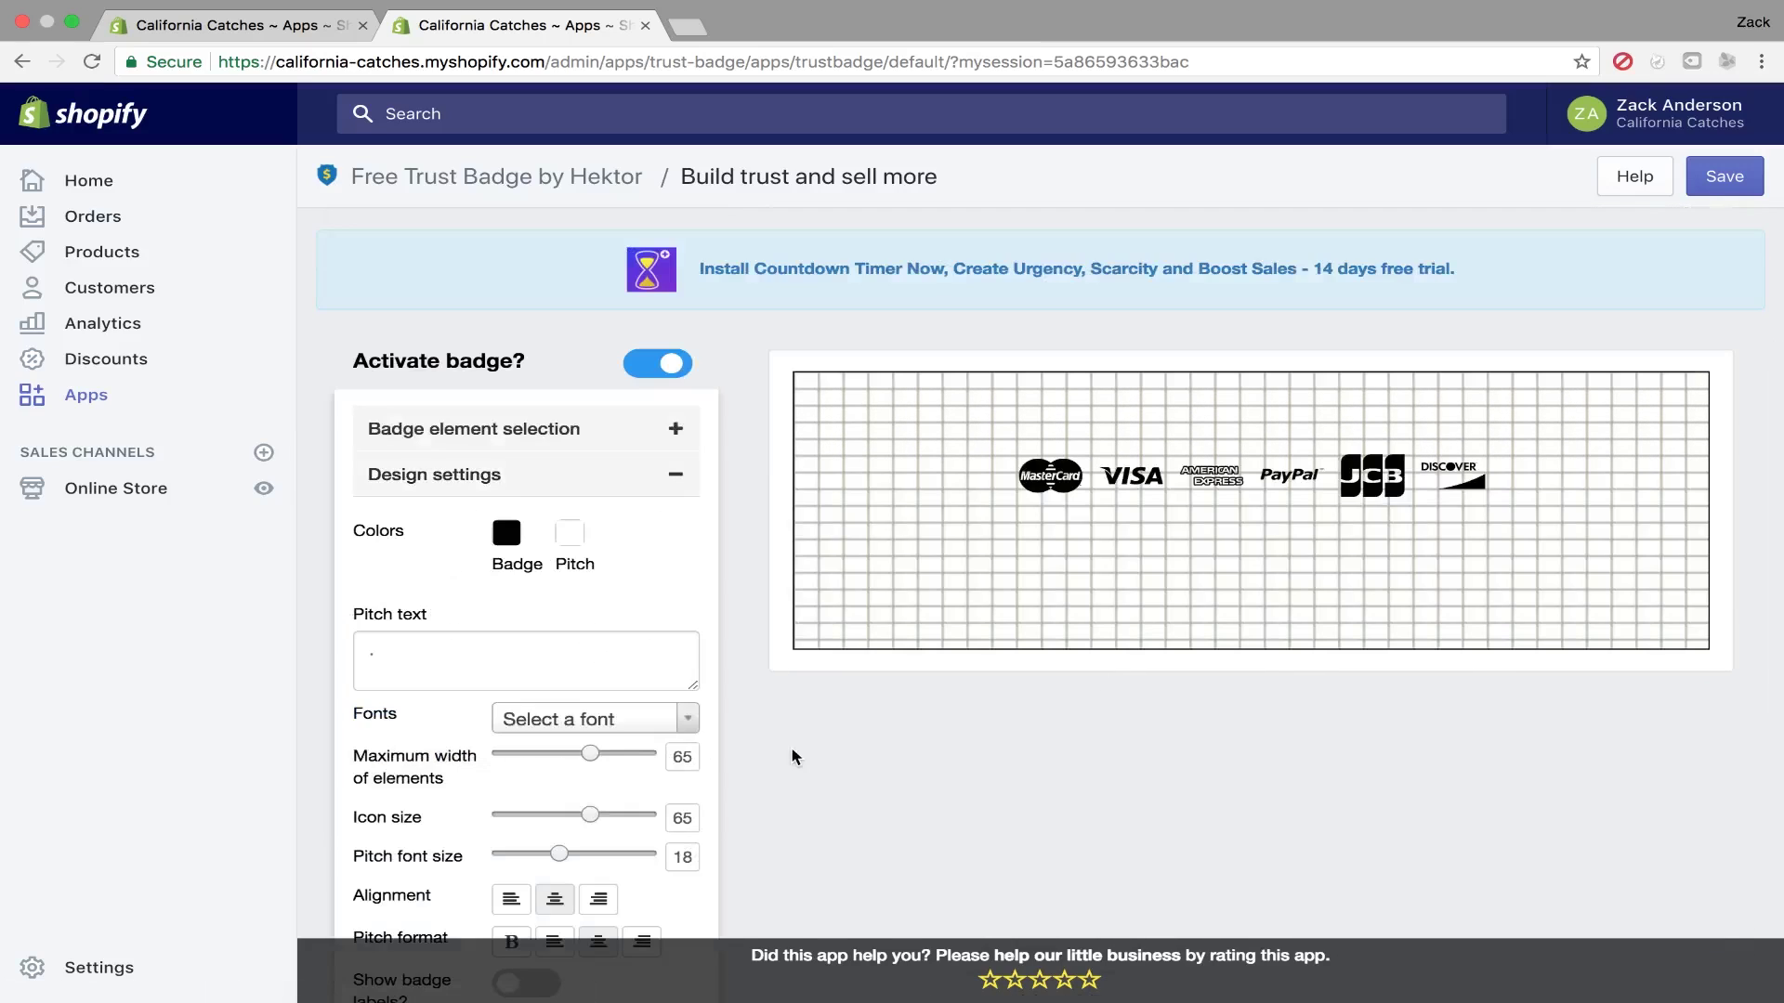
{"action": "scroll", "coordinate": [888, 751], "scroll_direction": "down", "scroll_amount": 1}
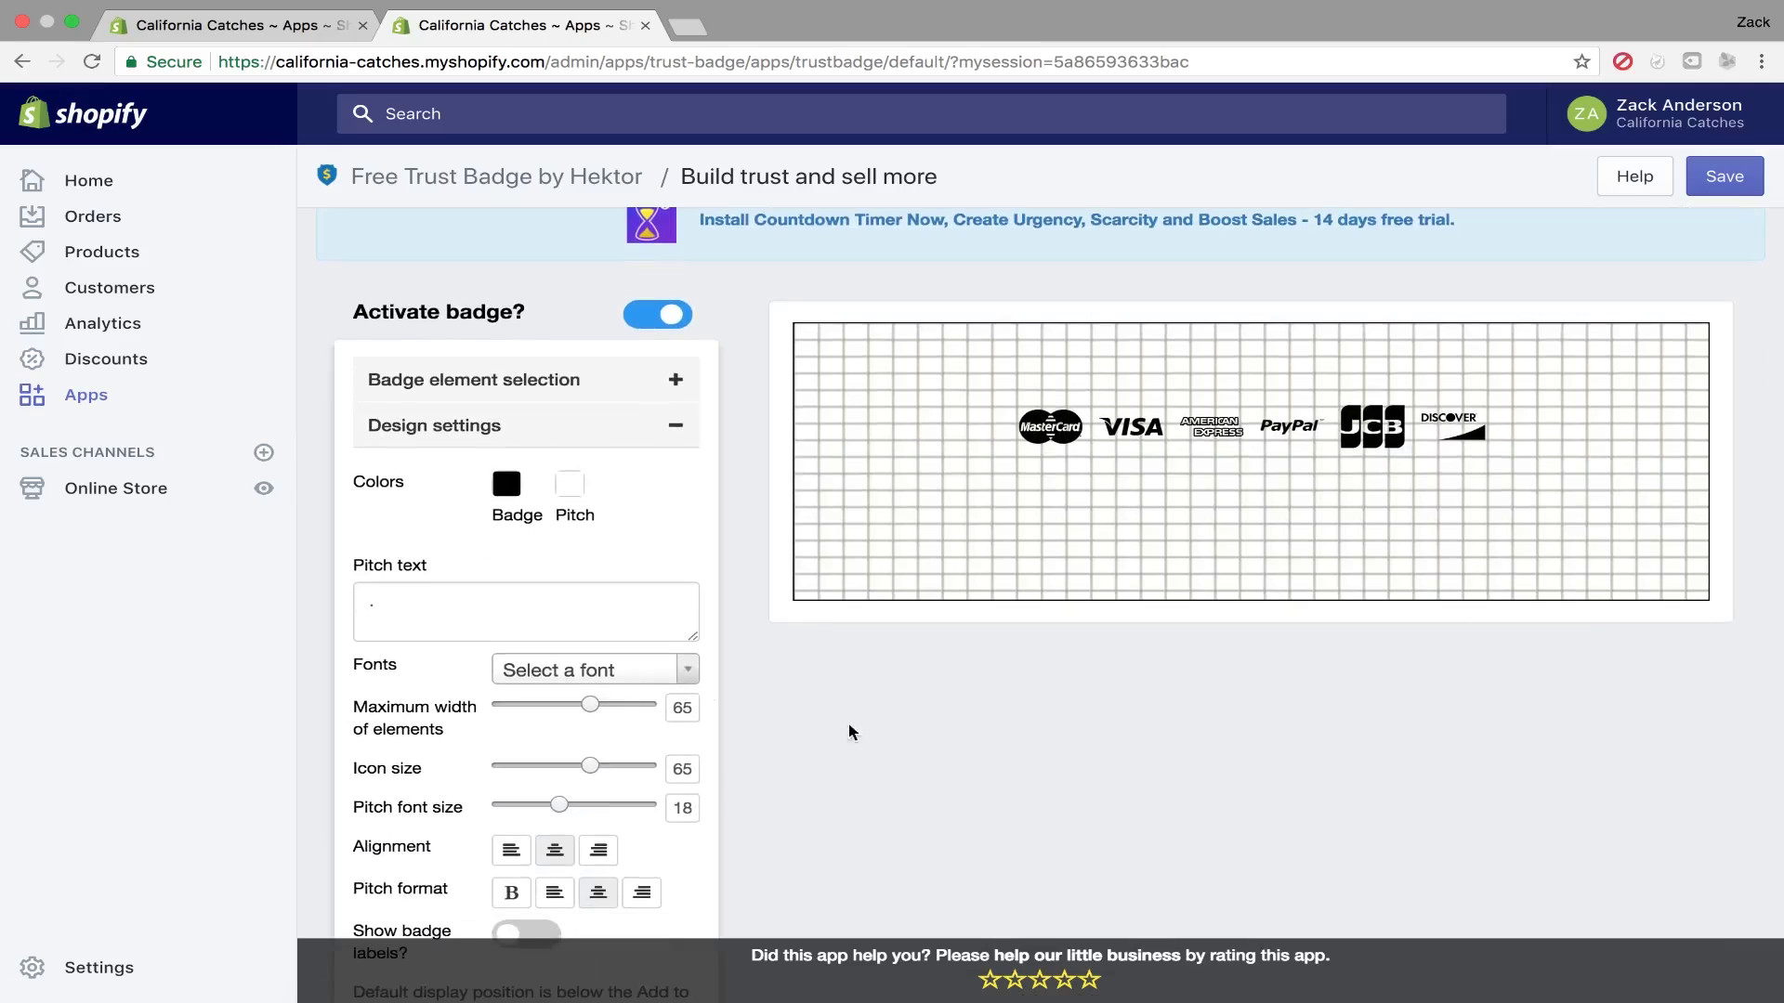
{"action": "left_click", "coordinate": [394, 605]}
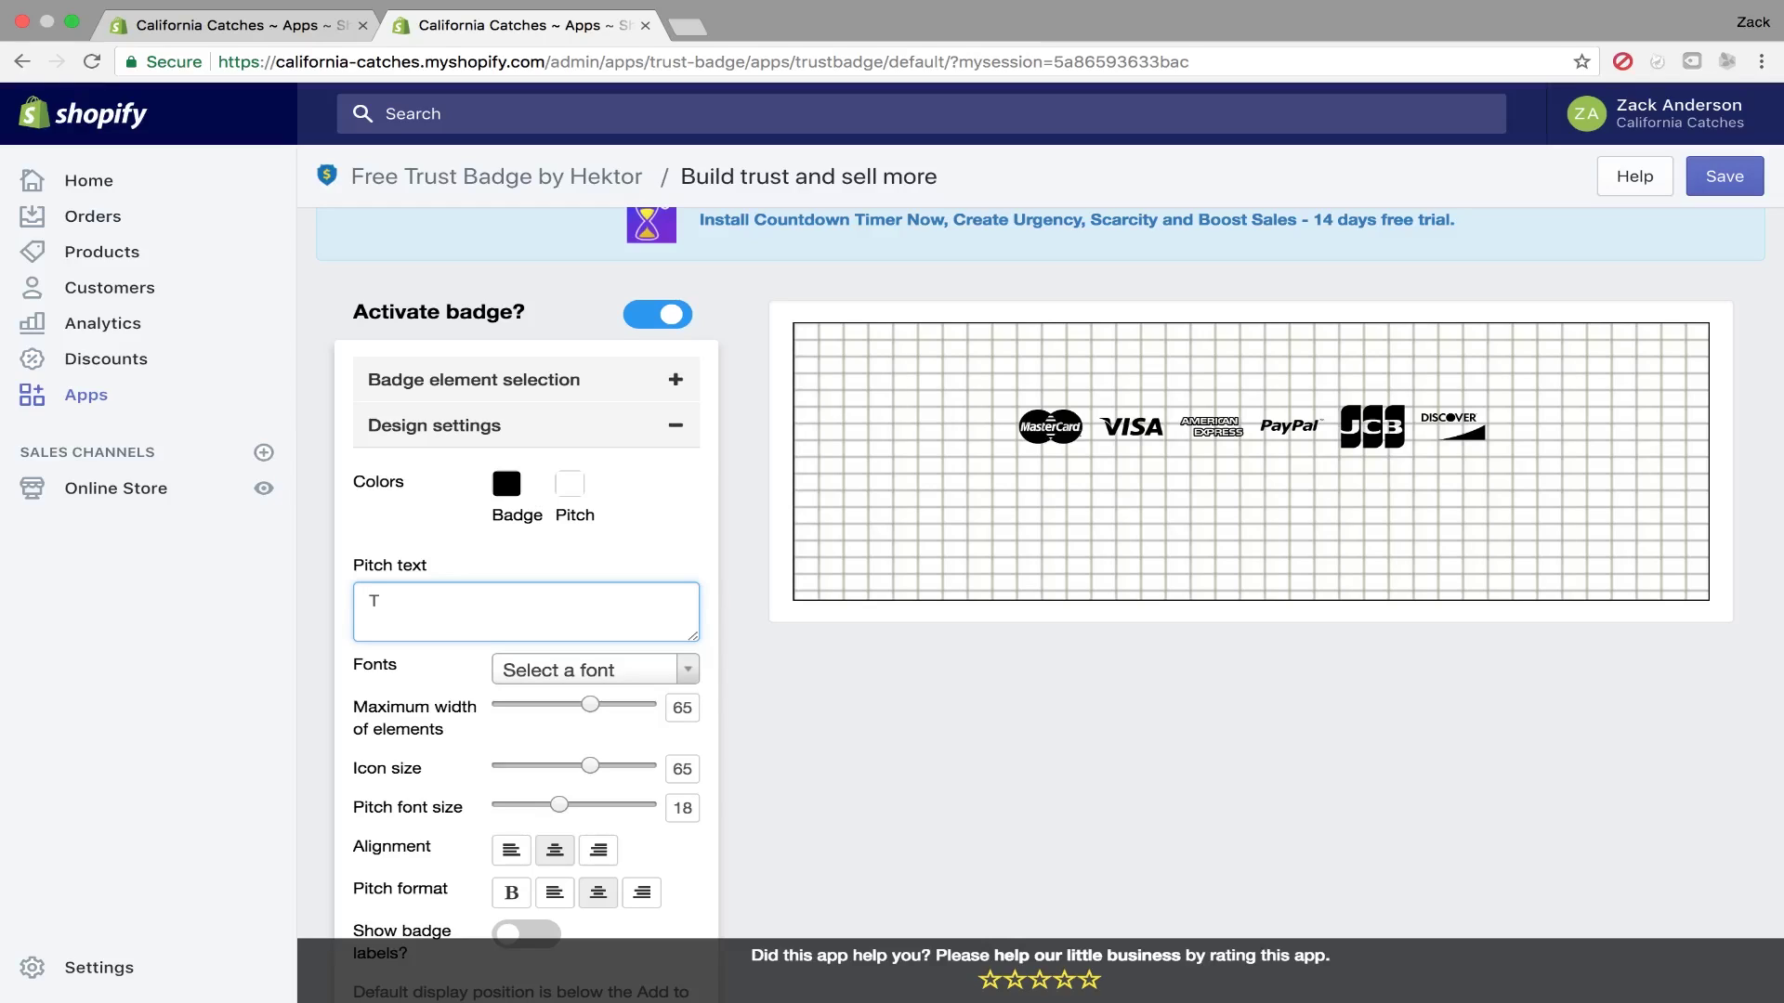
{"action": "type", "text": "This is where it was"}
{"action": "left_click", "coordinate": [576, 490]}
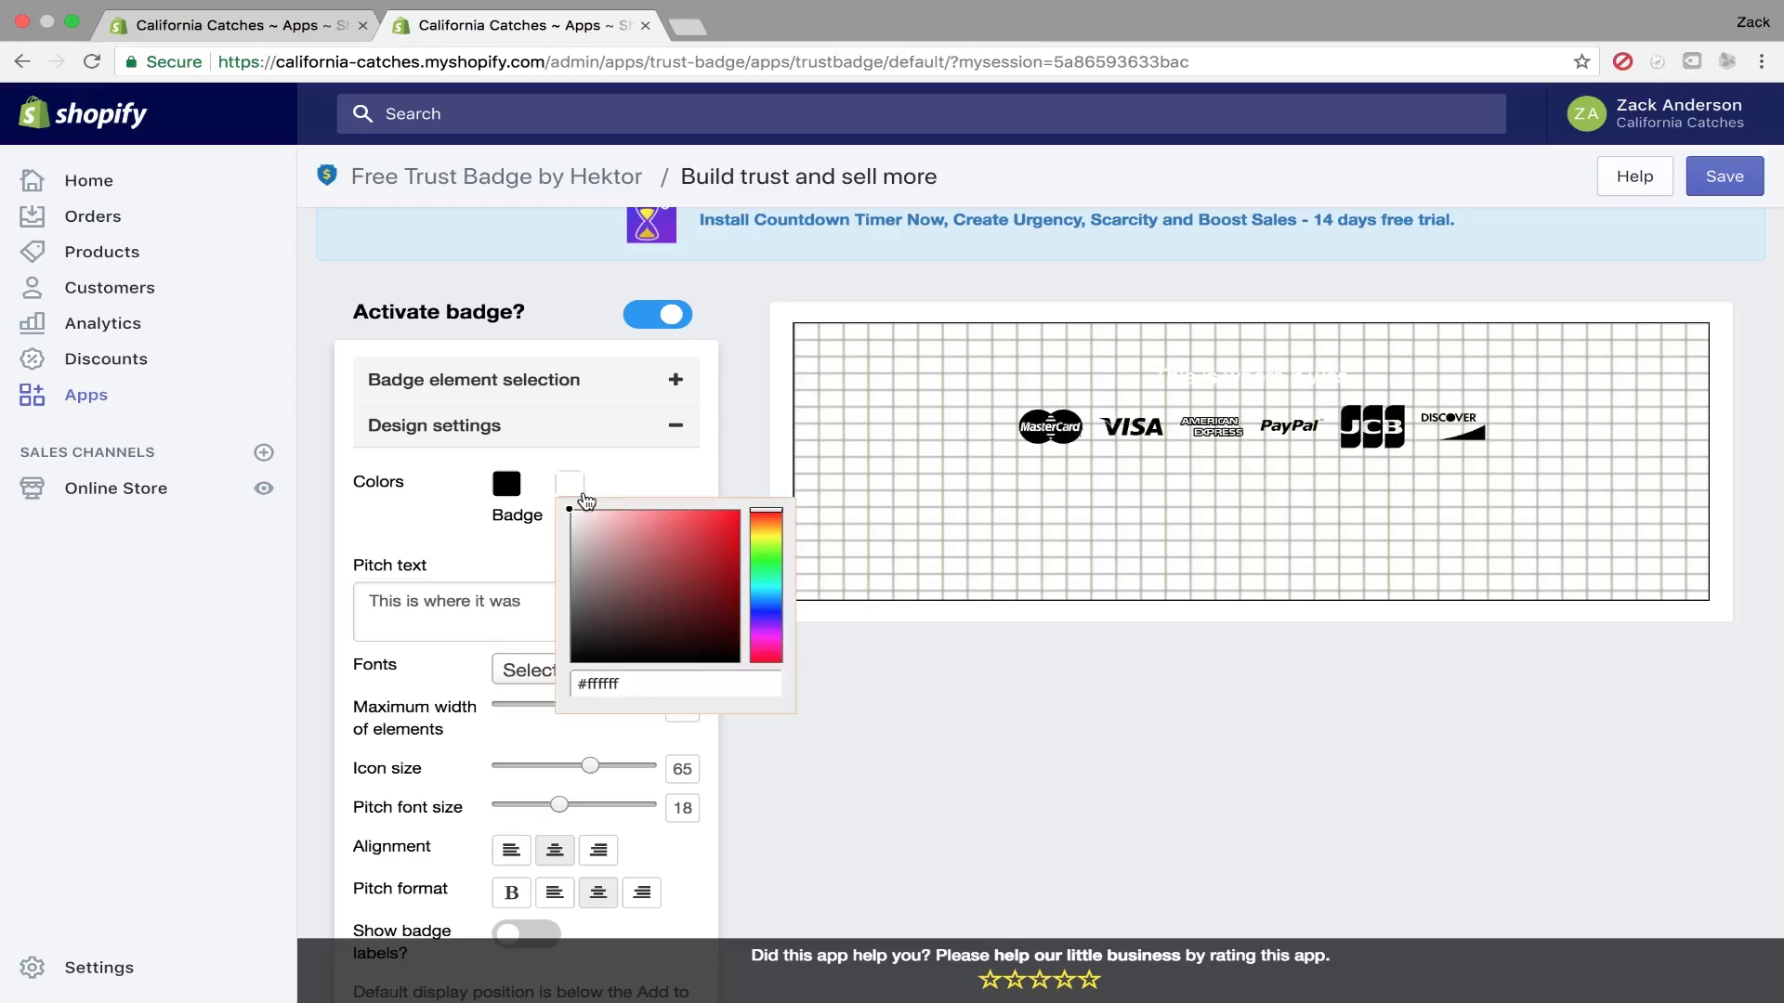
{"action": "left_click", "coordinate": [727, 660]}
{"action": "left_click", "coordinate": [838, 736]}
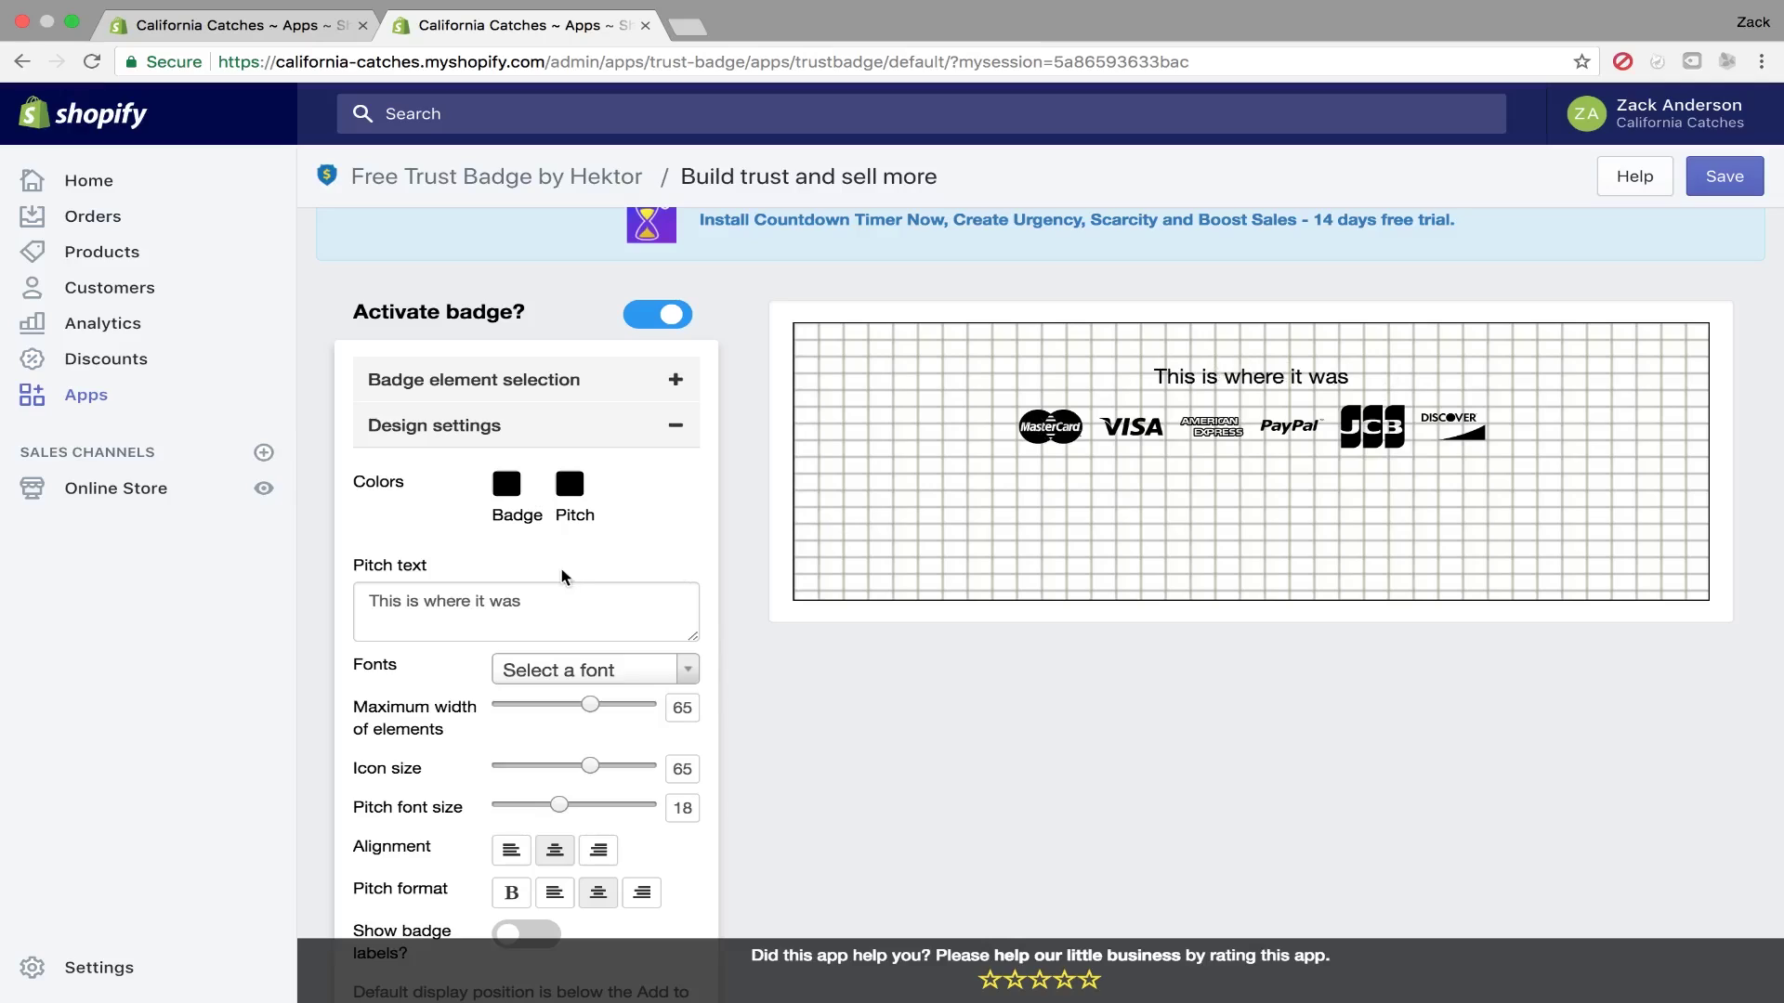
- Clear the pitch text and change the pitch colour to white
{"action": "left_click", "coordinate": [534, 605]}
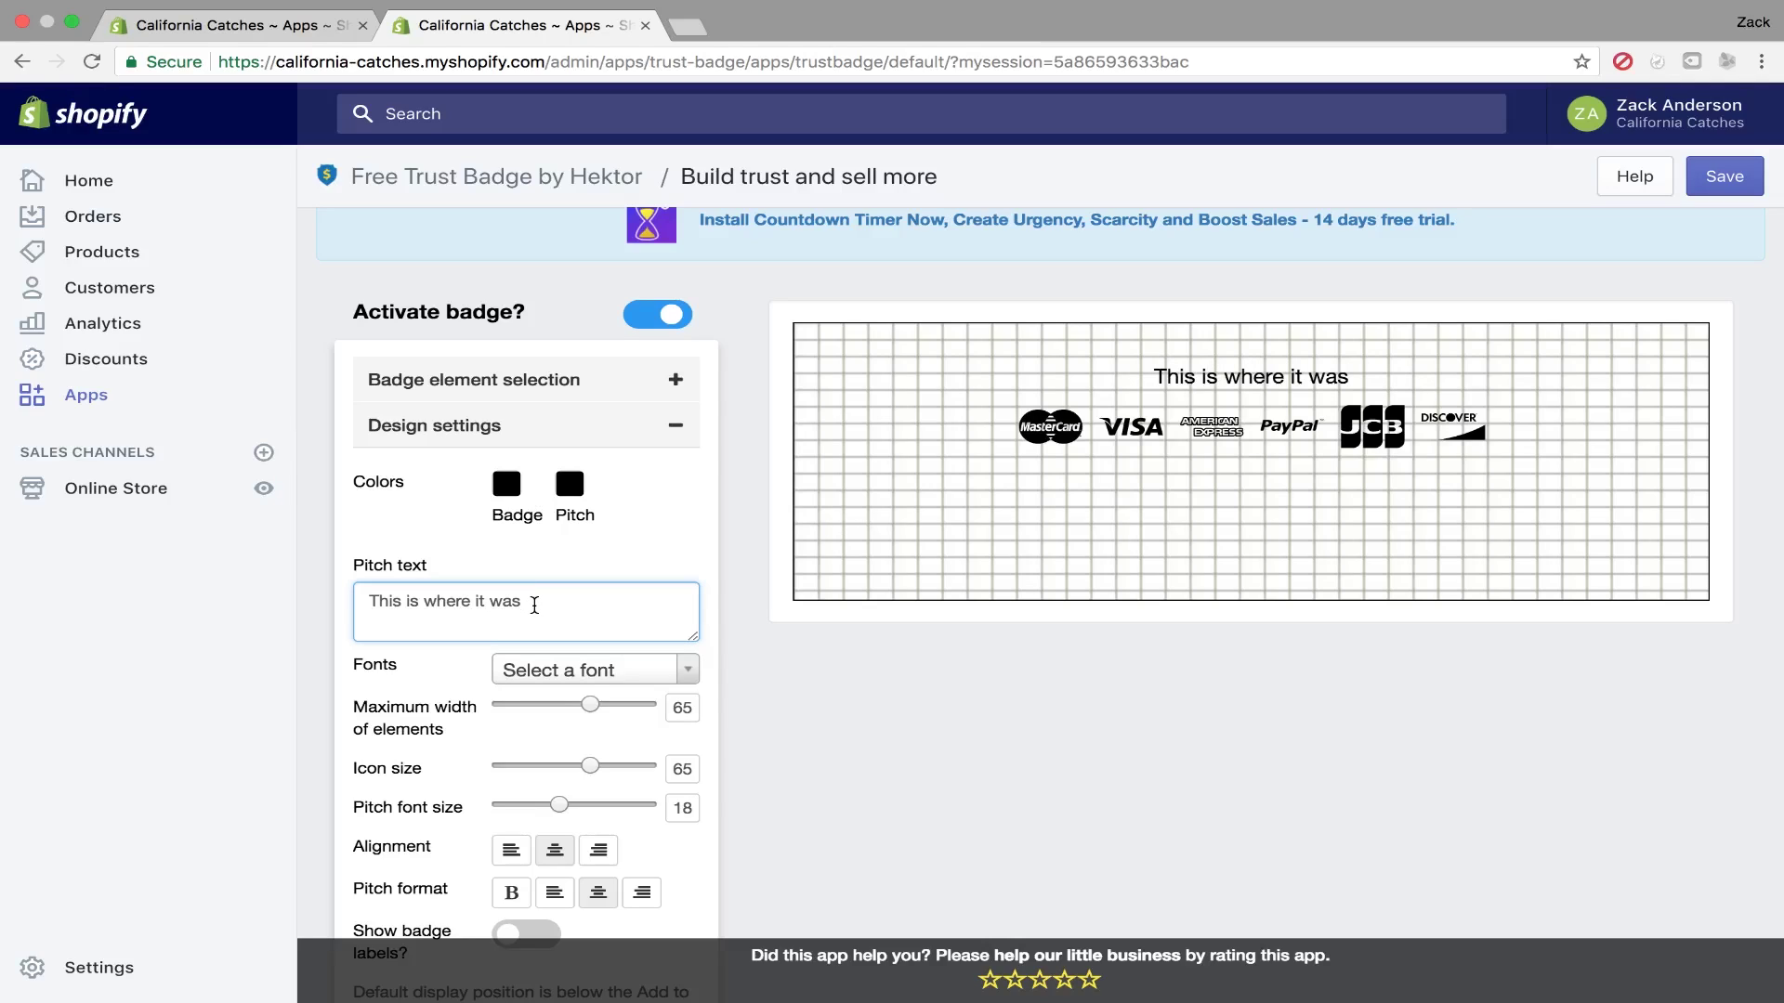
{"action": "key", "text": "BackSpace"}
{"action": "key", "text": "BackSpace"}
{"action": "key", "text": "BackSpace"}
{"action": "key", "text": "BackSpace"}
{"action": "key", "text": "BackSpace"}
{"action": "key", "text": "BackSpace"}
{"action": "key", "text": "BackSpace"}
{"action": "key", "text": "BackSpace"}
{"action": "key", "text": "BackSpace"}
{"action": "key", "text": "BackSpace"}
{"action": "key", "text": "BackSpace"}
{"action": "key", "text": "BackSpace"}
{"action": "key", "text": "BackSpace"}
{"action": "key", "text": "BackSpace"}
{"action": "key", "text": "BackSpace"}
{"action": "key", "text": "BackSpace"}
{"action": "key", "text": "BackSpace"}
{"action": "key", "text": "BackSpace"}
{"action": "key", "text": "BackSpace"}
{"action": "key", "text": "BackSpace"}
{"action": "left_click", "coordinate": [568, 489]}
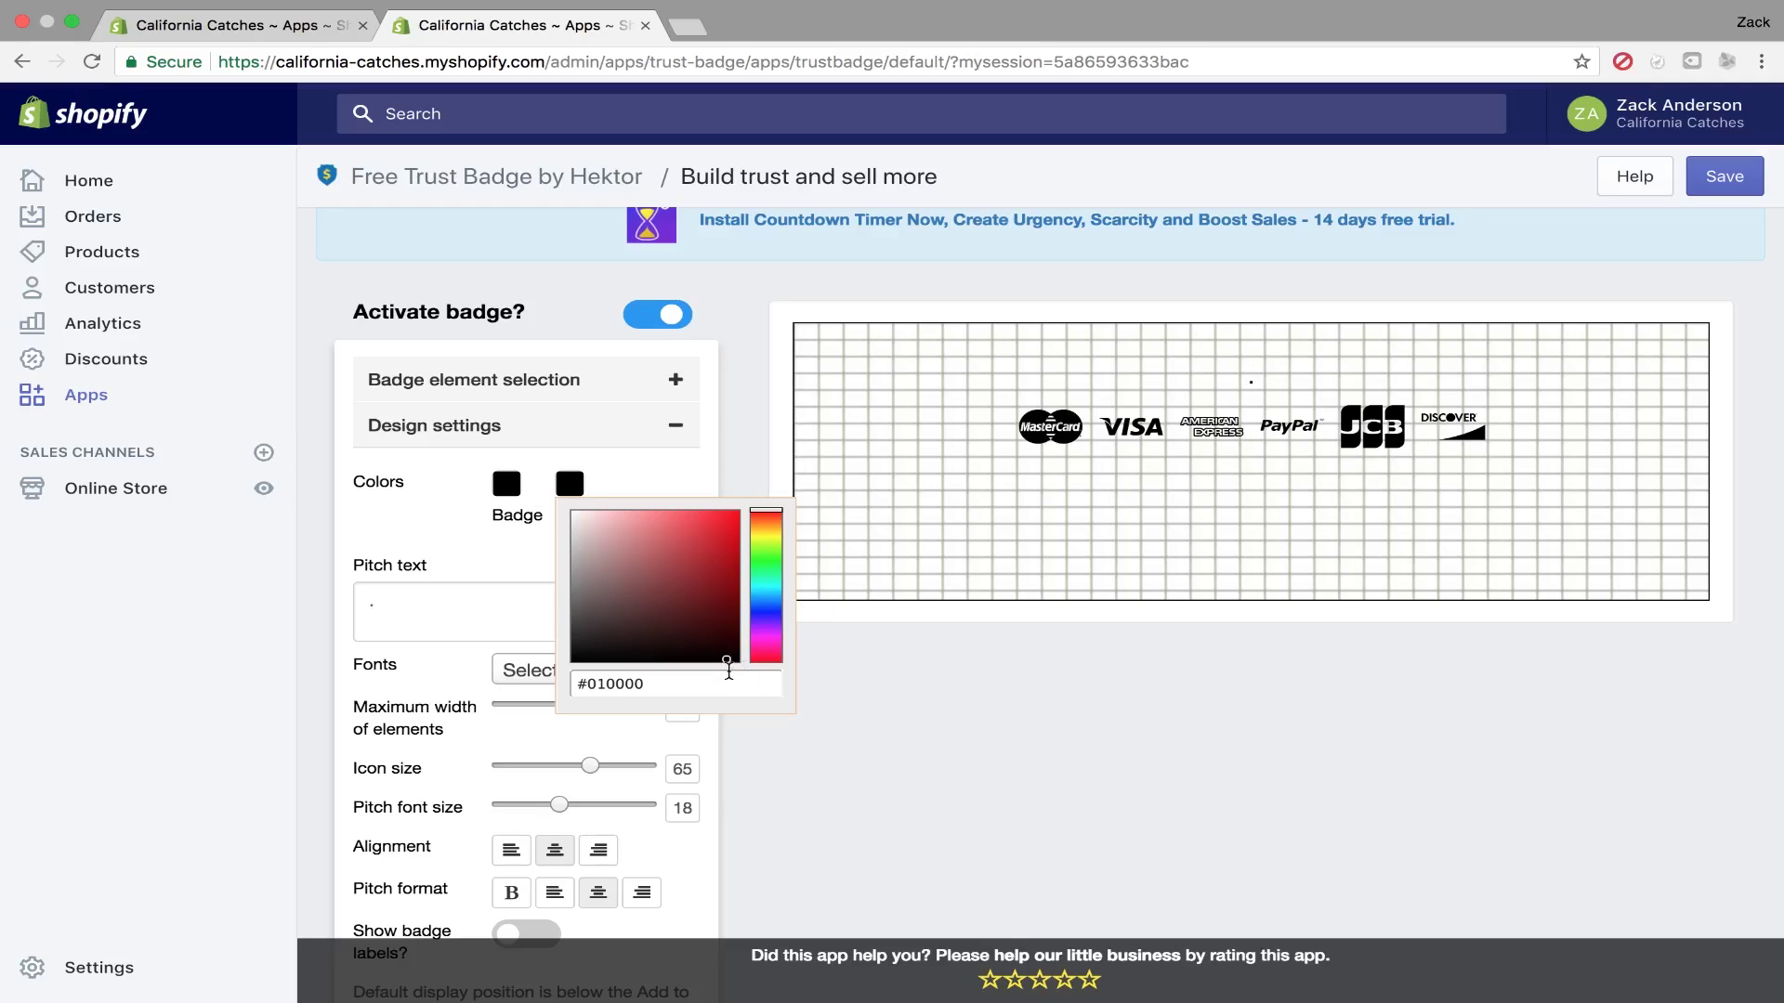
{"action": "mouse_move", "coordinate": [727, 667]}
{"action": "left_mouse_down"}
{"action": "mouse_move", "coordinate": [582, 518]}
{"action": "mouse_move", "coordinate": [549, 455]}
{"action": "left_mouse_up"}
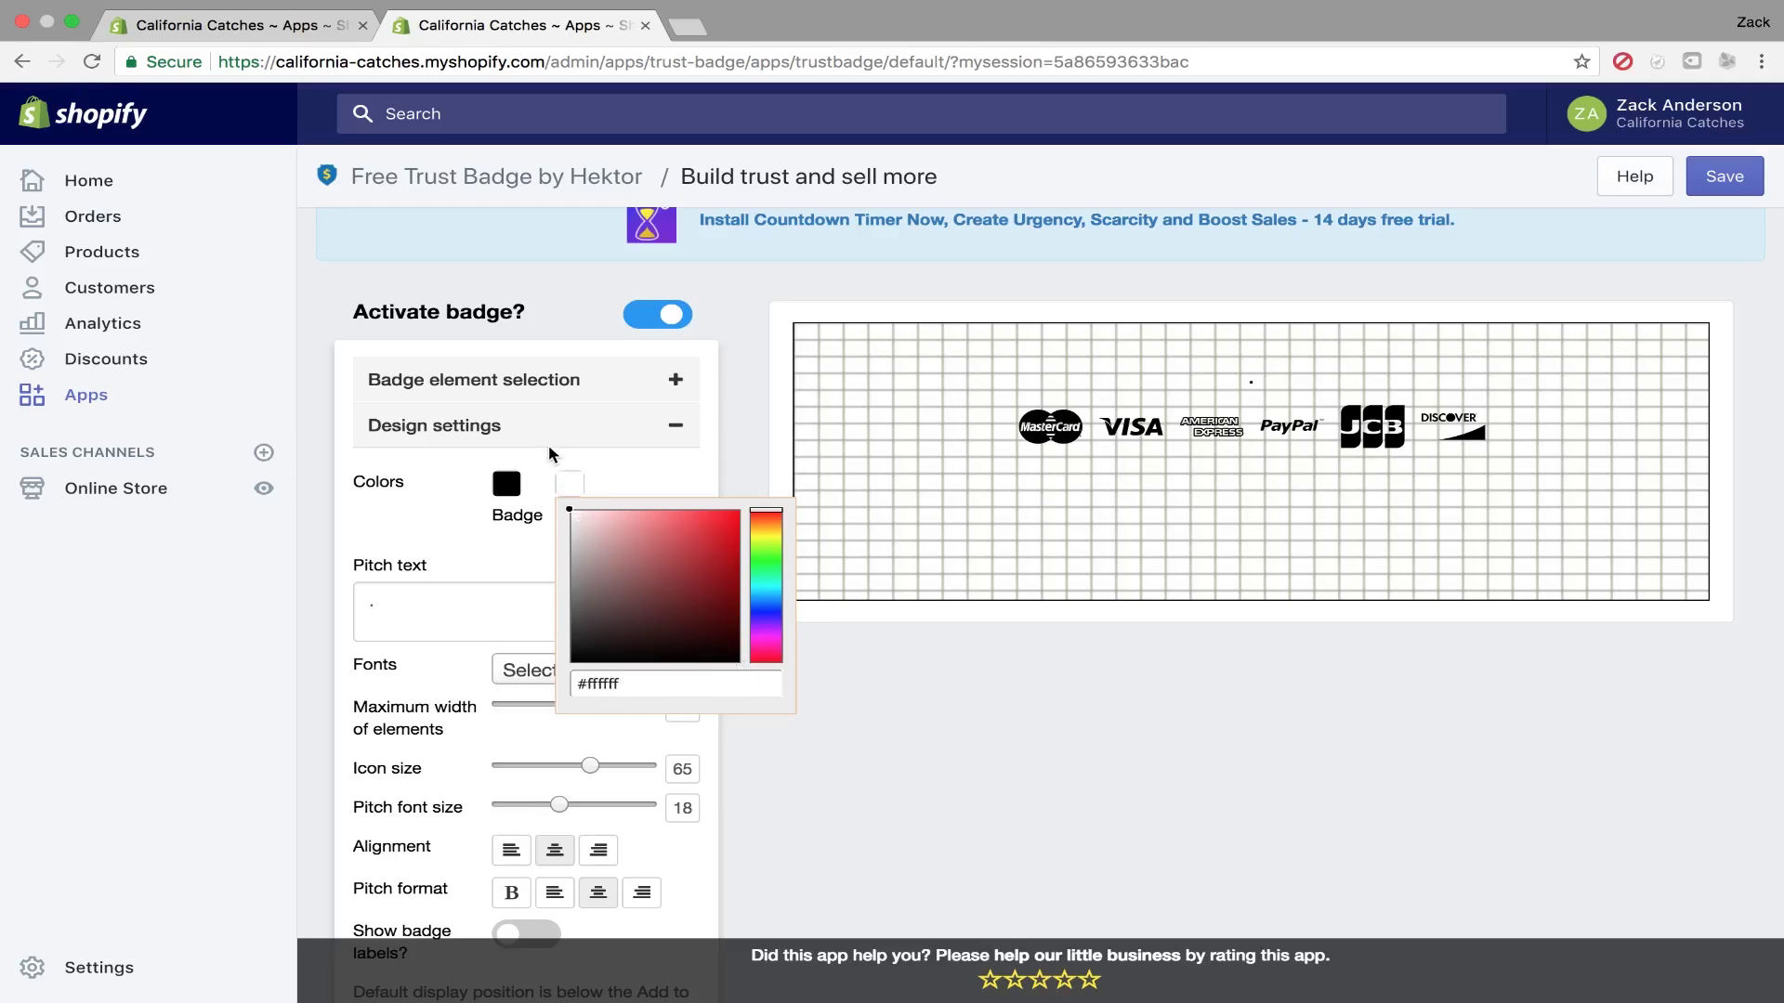
{"action": "left_click", "coordinate": [891, 683]}
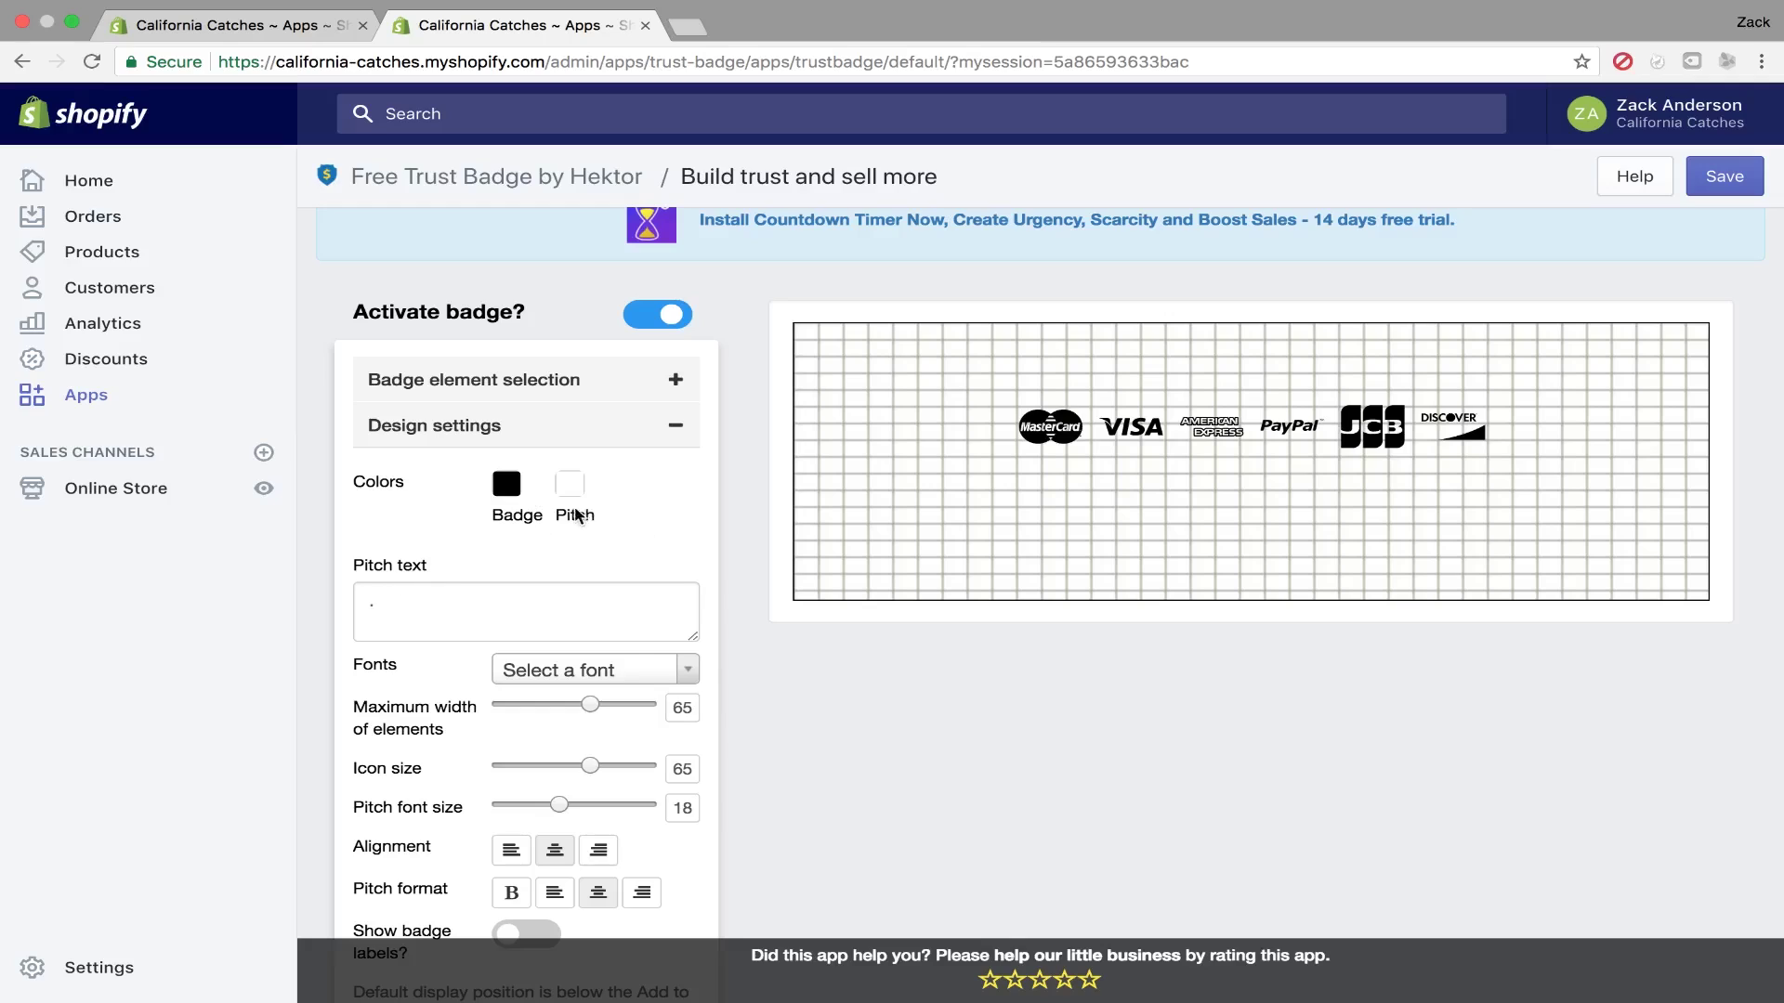
- Check the badge icon colour, keep icon size at 65, and save the settings
{"action": "left_click", "coordinate": [495, 492]}
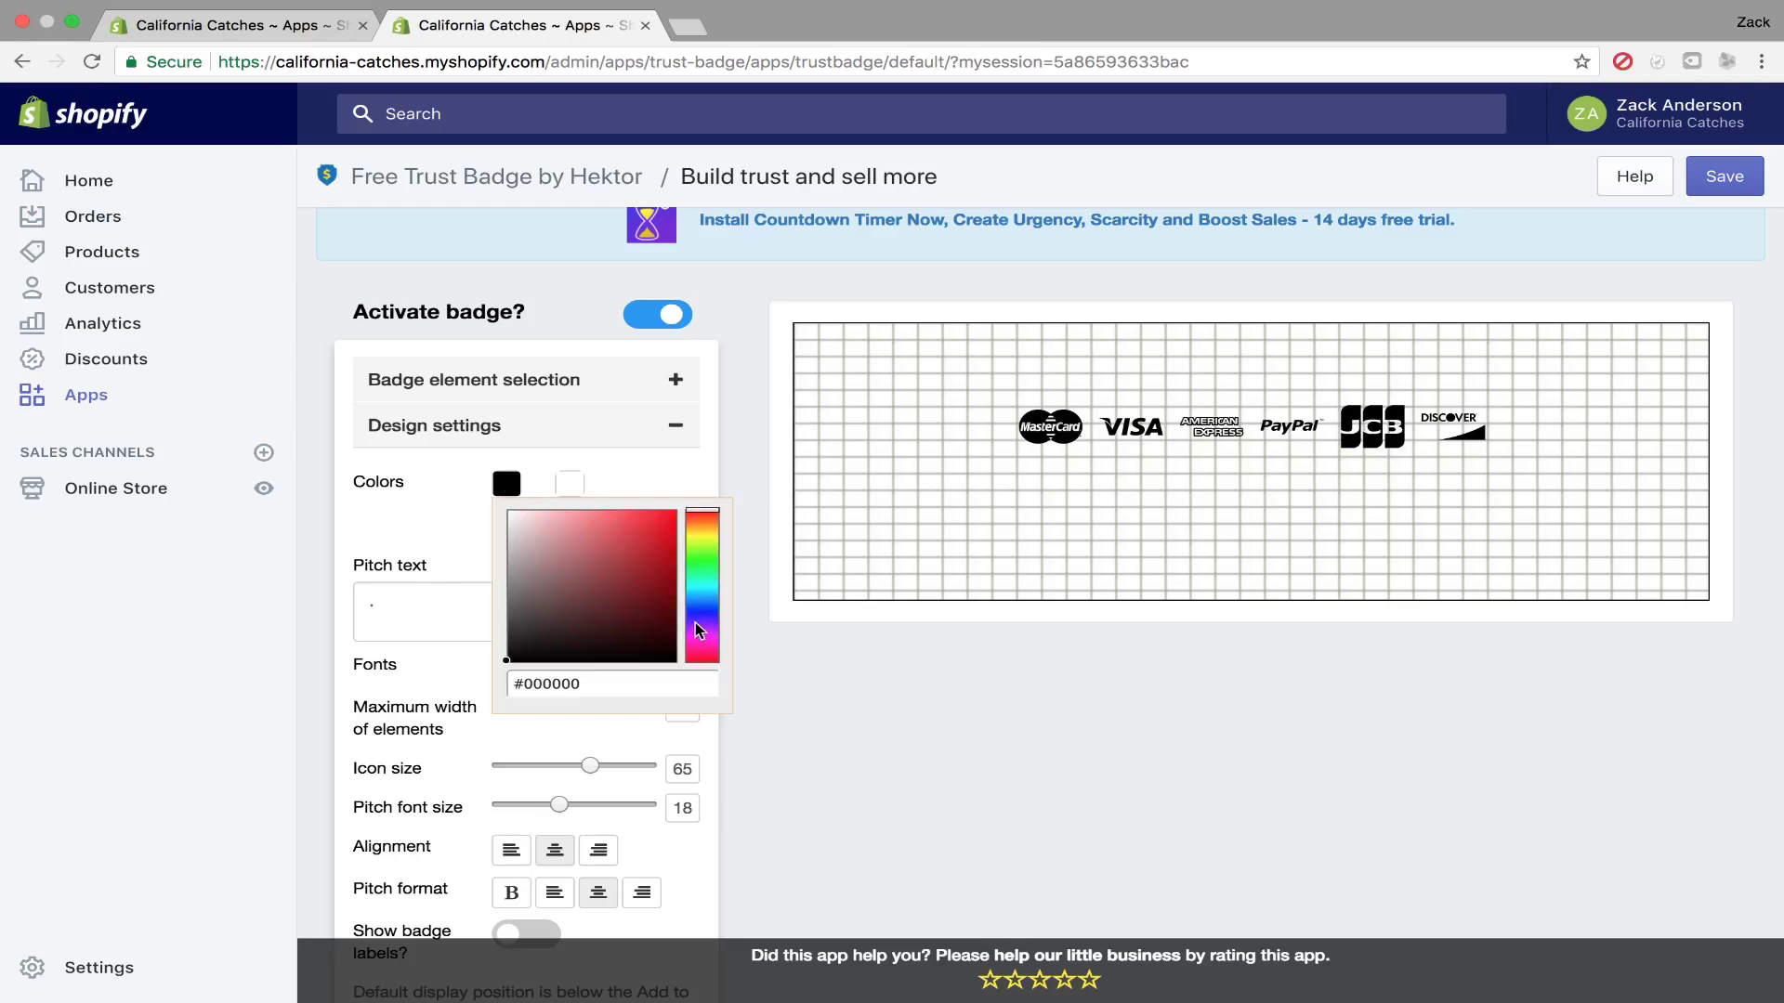
{"action": "left_click", "coordinate": [879, 671]}
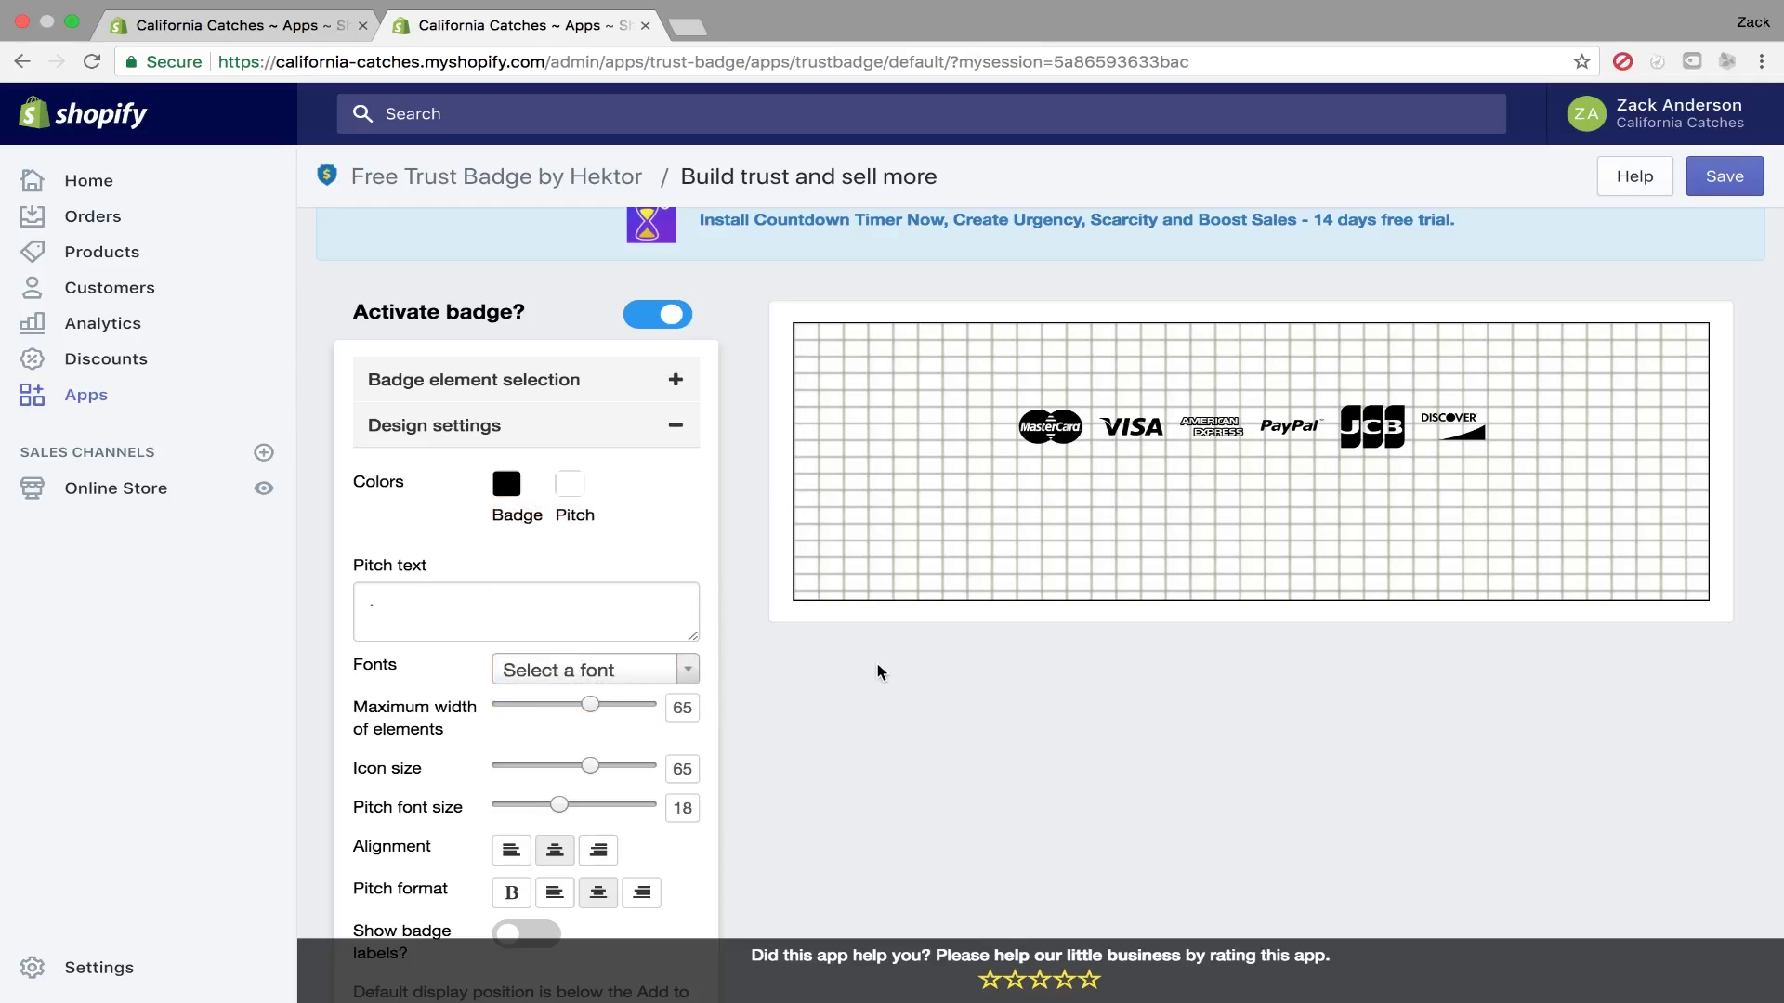
{"action": "scroll", "coordinate": [880, 671], "scroll_direction": "down", "scroll_amount": 5}
{"action": "scroll", "coordinate": [879, 671], "scroll_direction": "up", "scroll_amount": 3}
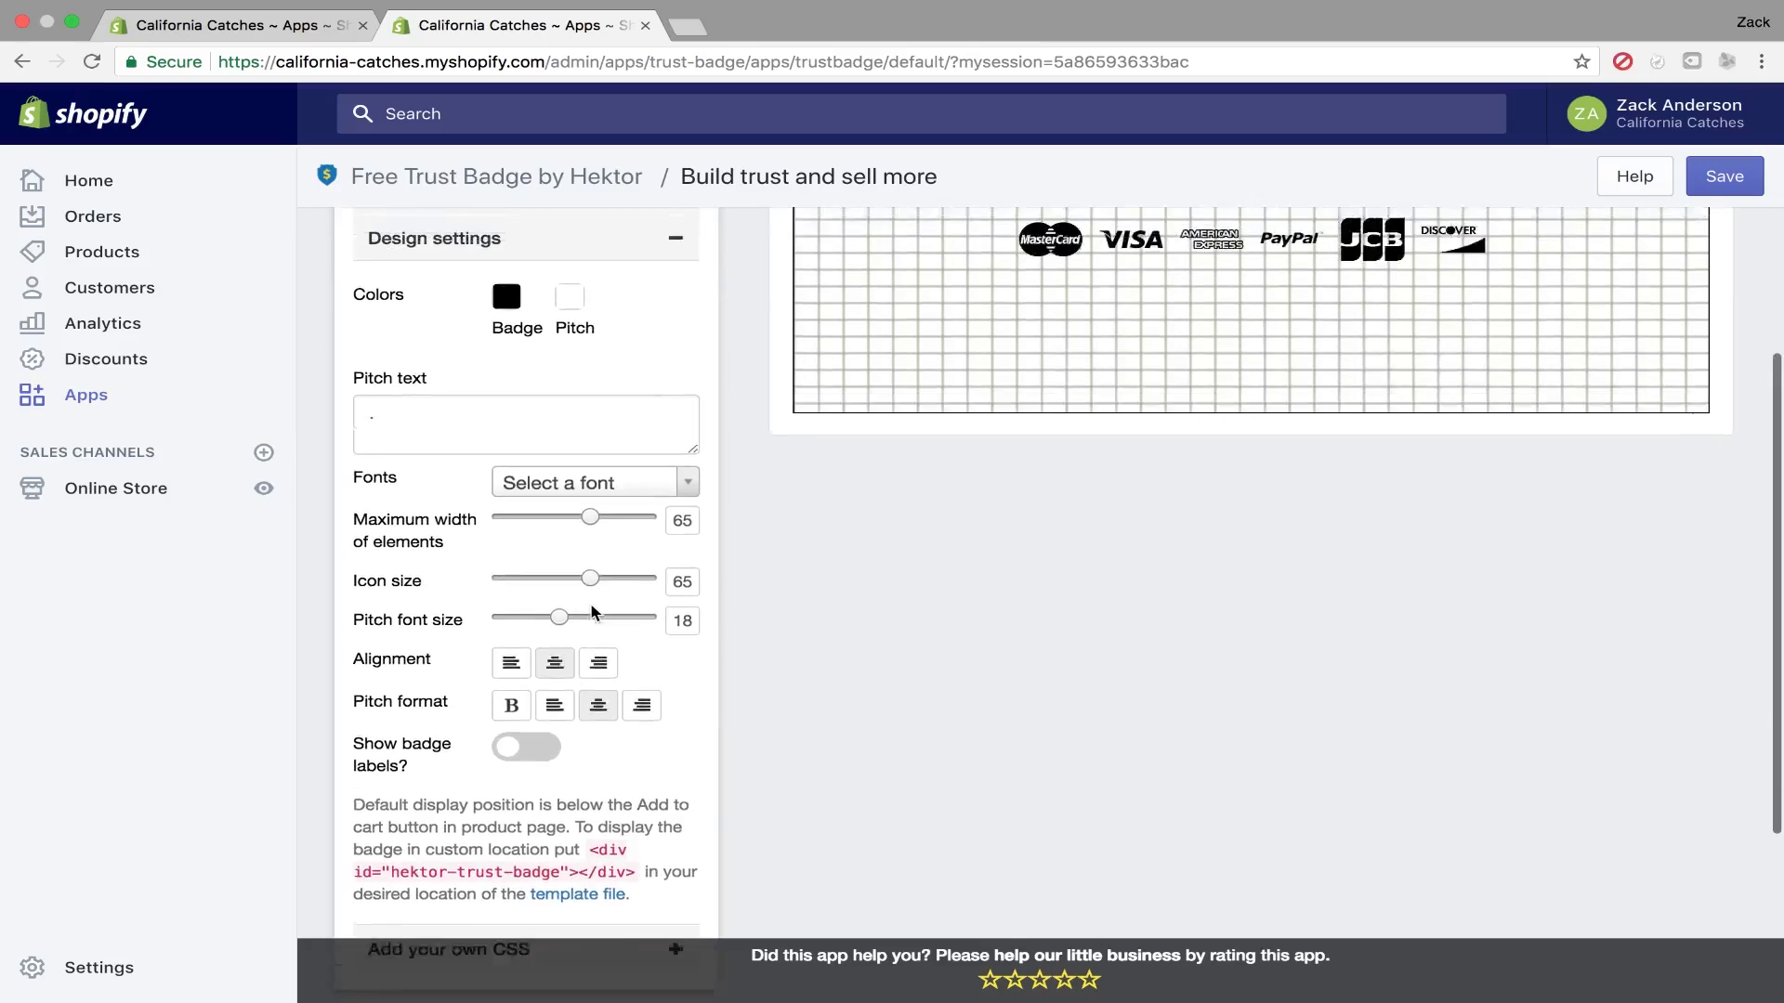
{"action": "mouse_move", "coordinate": [592, 660]}
{"action": "left_mouse_down"}
{"action": "mouse_move", "coordinate": [625, 662]}
{"action": "mouse_move", "coordinate": [592, 659]}
{"action": "left_mouse_up"}
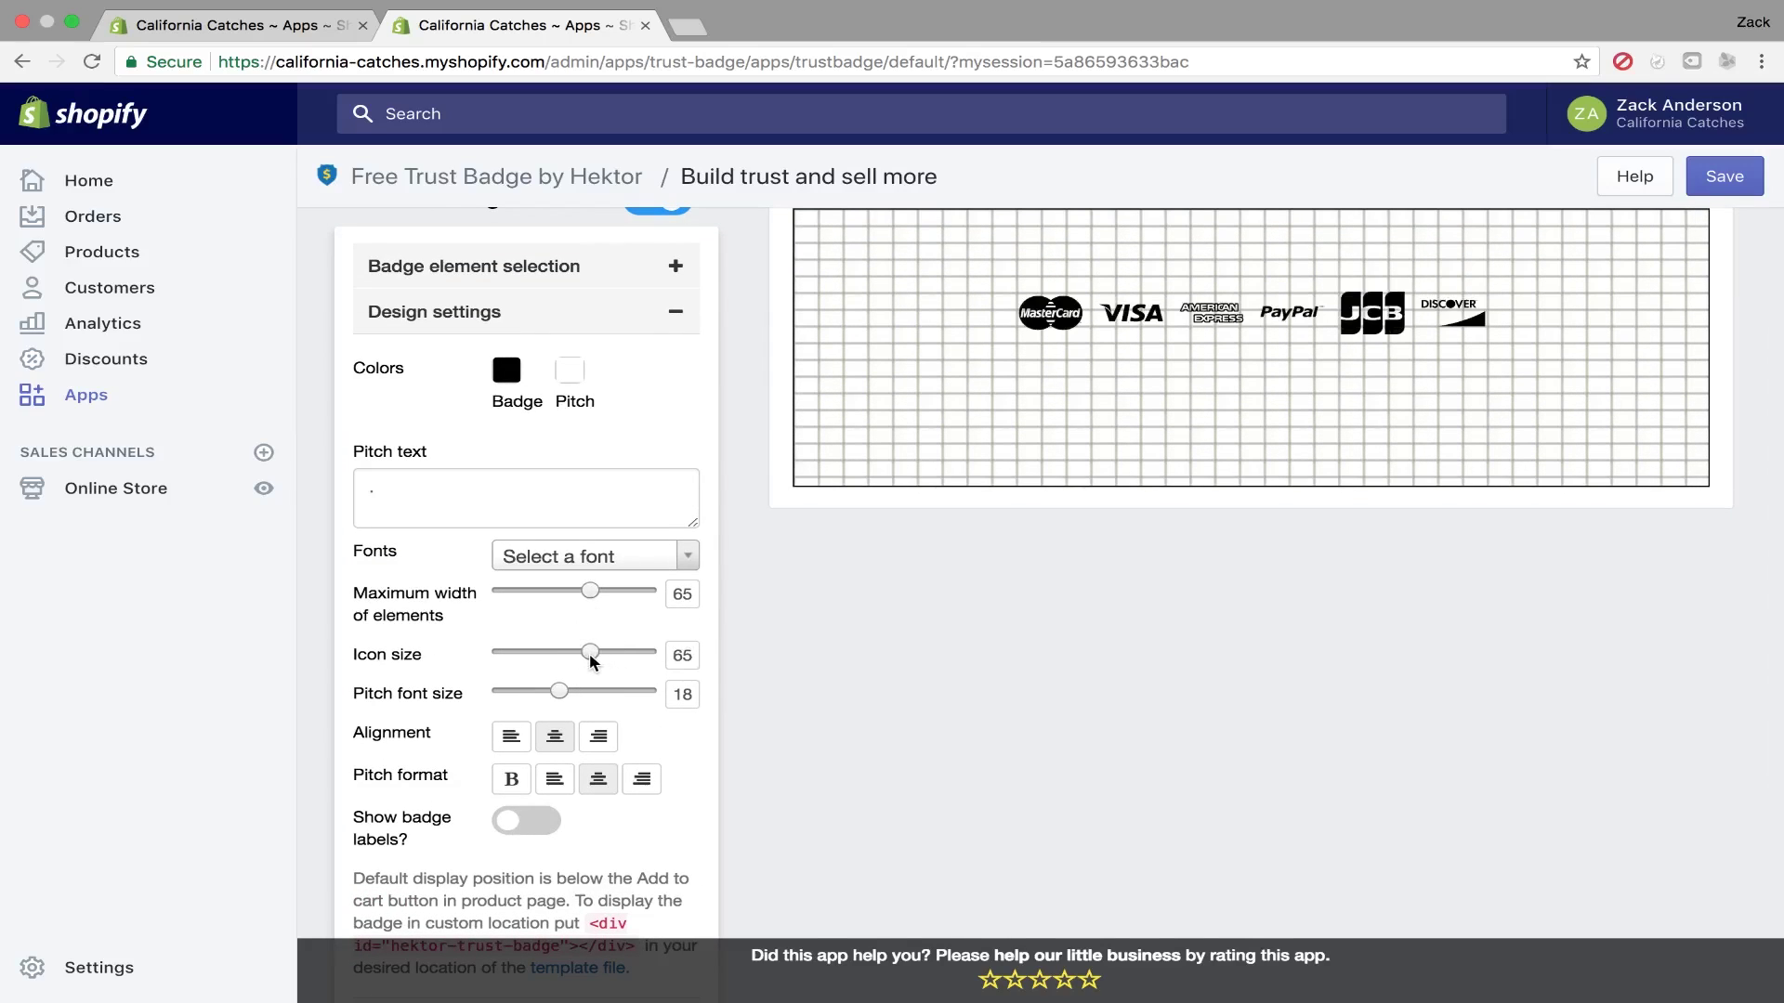
{"action": "scroll", "coordinate": [796, 677], "scroll_direction": "down", "scroll_amount": 1}
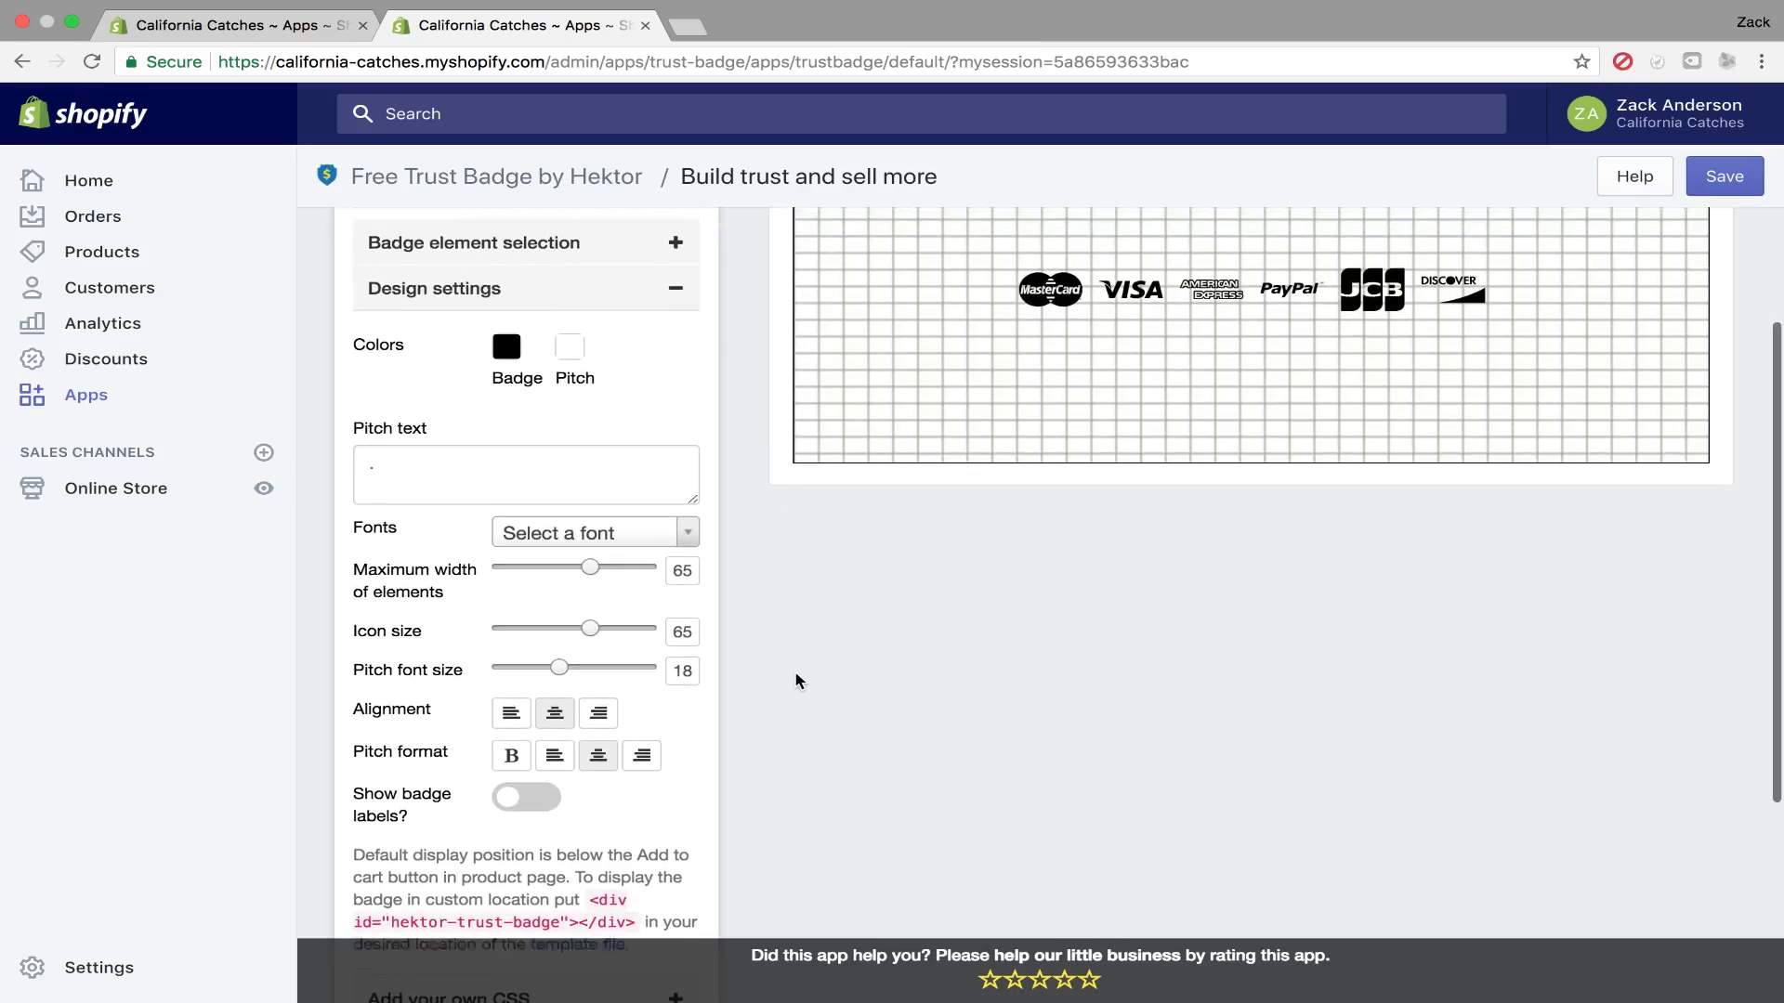
{"action": "scroll", "coordinate": [796, 681], "scroll_direction": "up", "scroll_amount": 5}
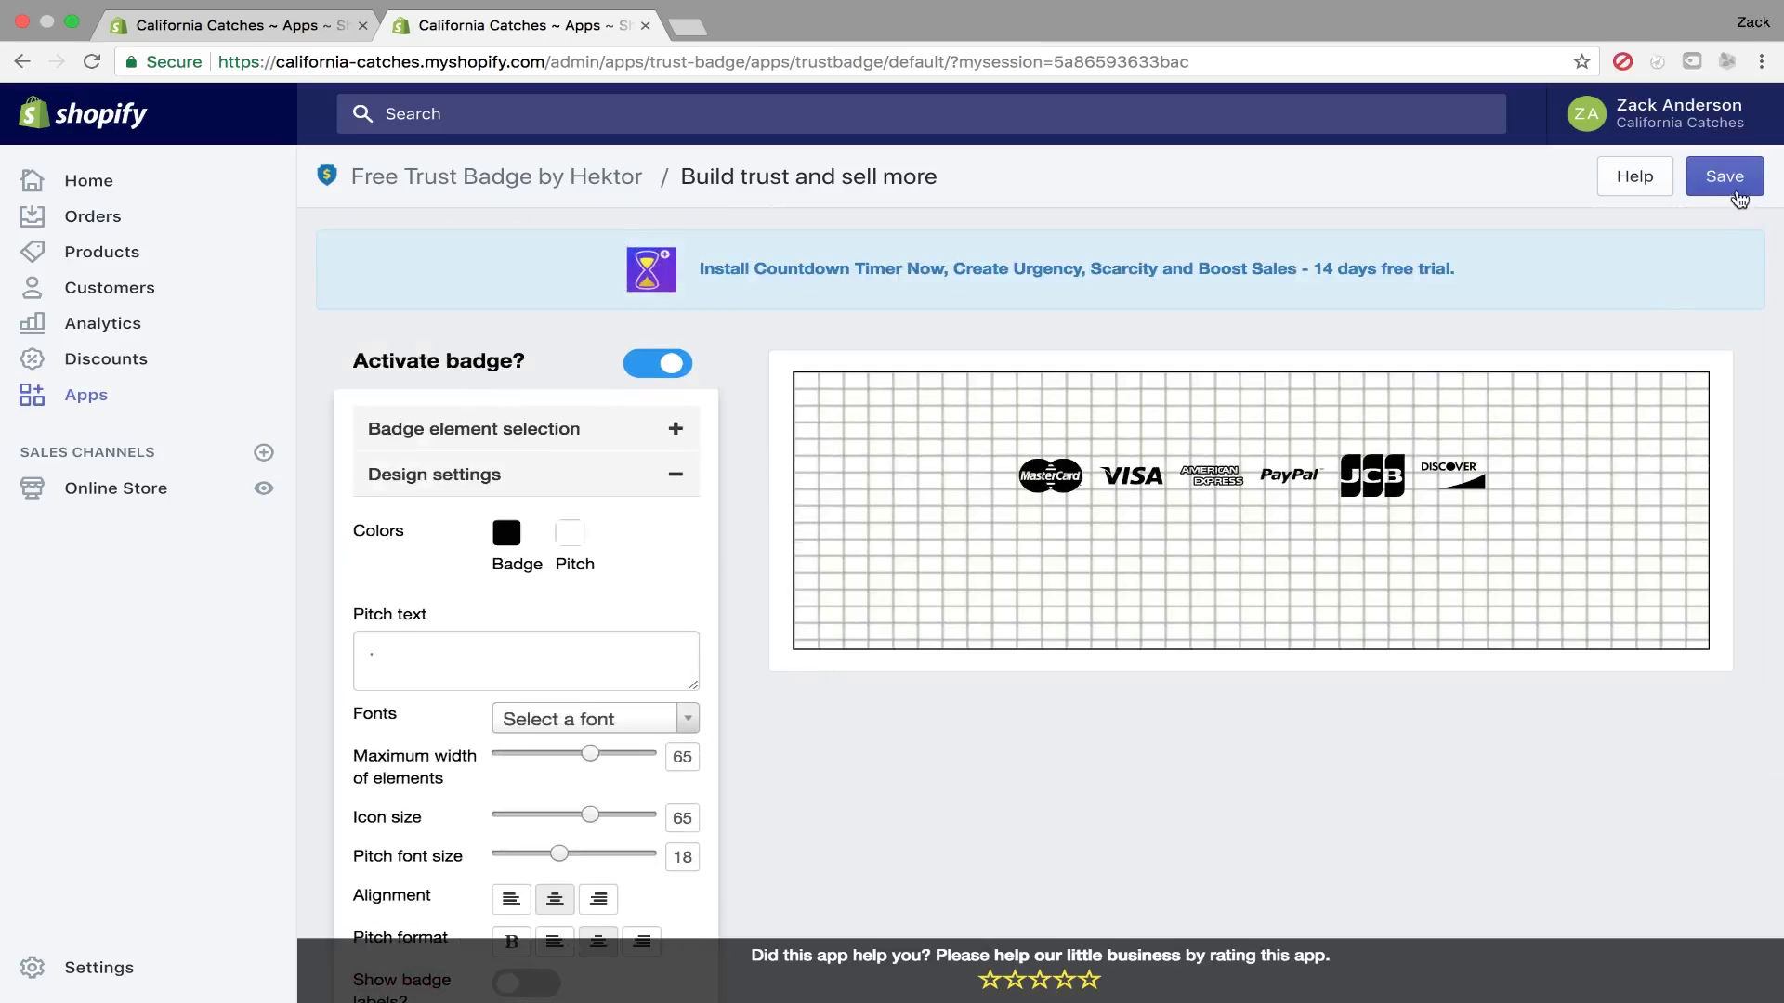
{"action": "left_click", "coordinate": [1730, 186]}
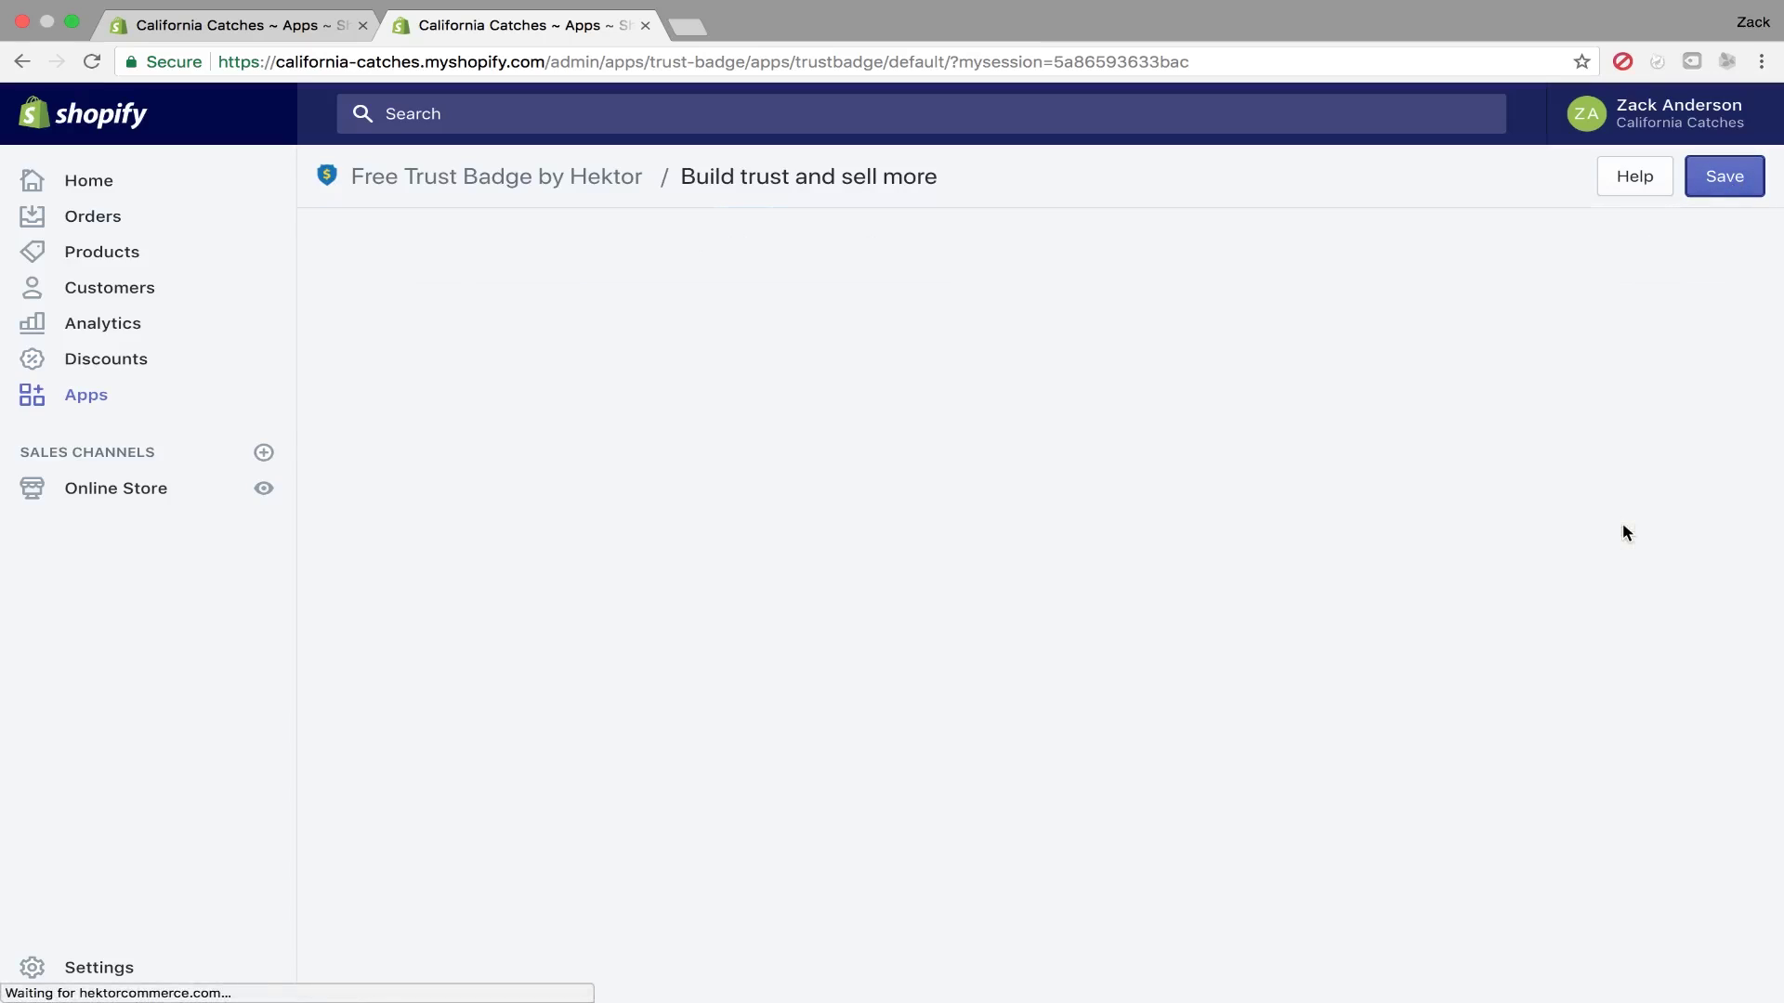
{"action": "scroll", "coordinate": [1622, 522], "scroll_direction": "down", "scroll_amount": 4}
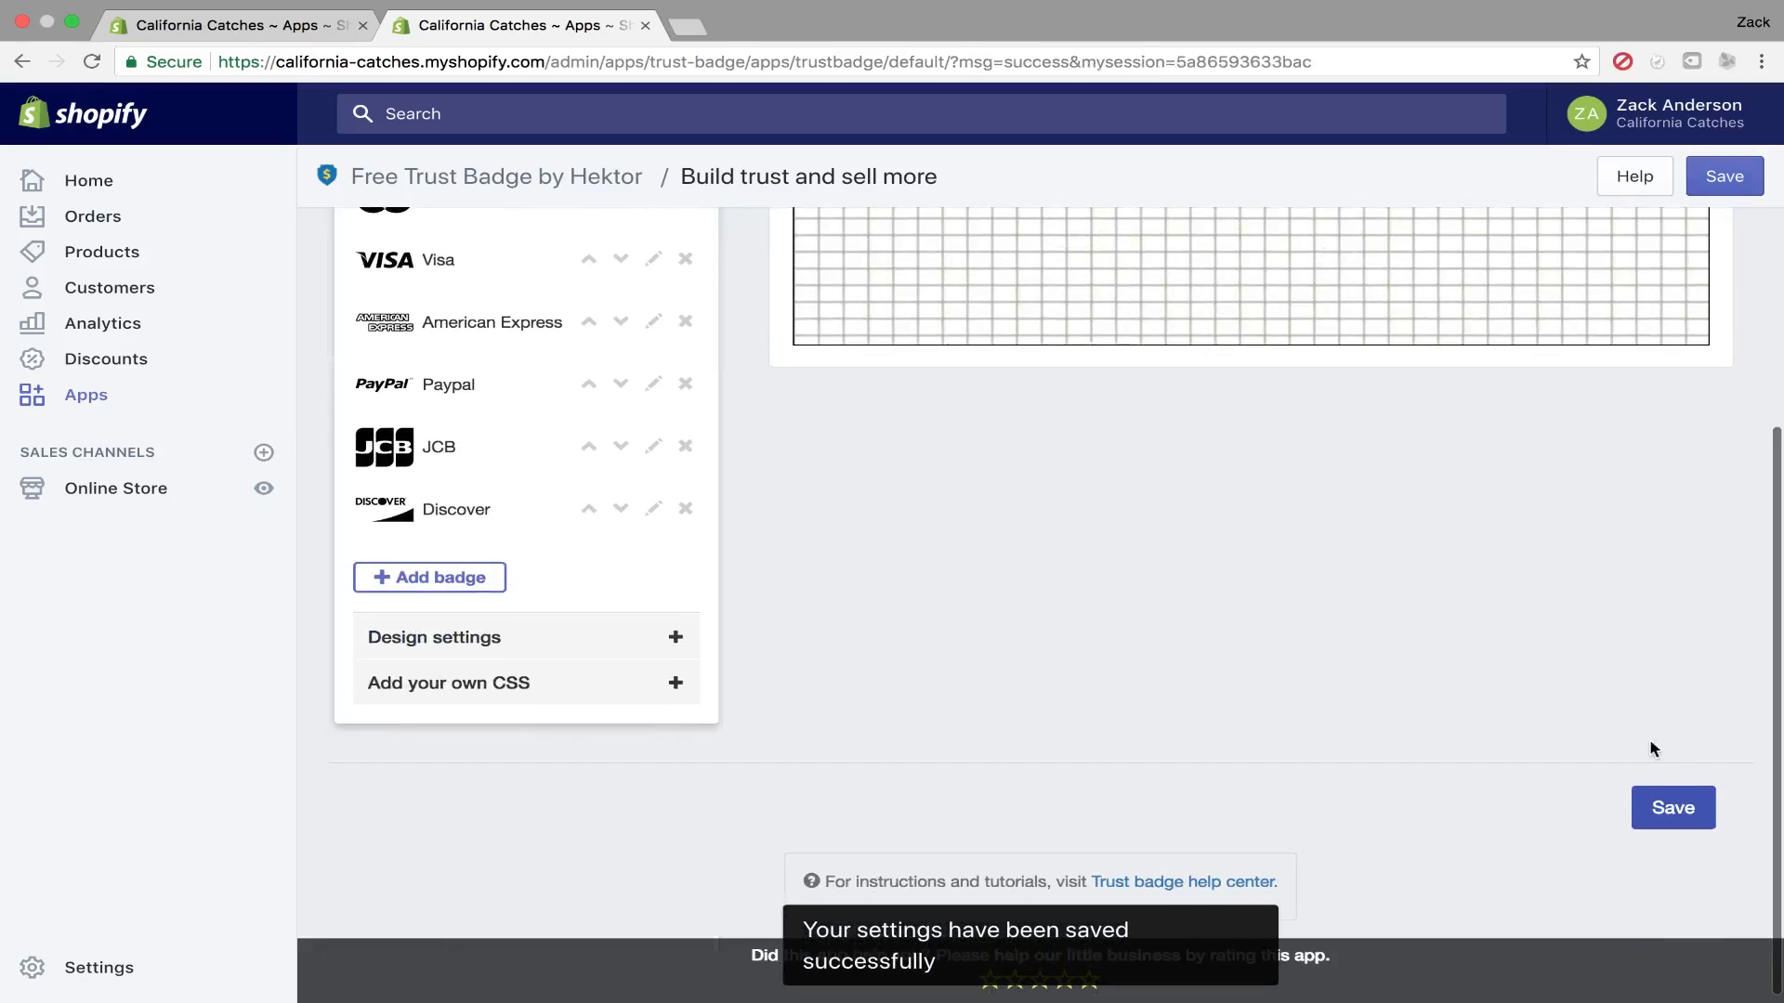
- Open the Retro Vintage Style Camera Neck Straps page and check the badges below Add to Cart
{"action": "left_click", "coordinate": [1661, 808]}
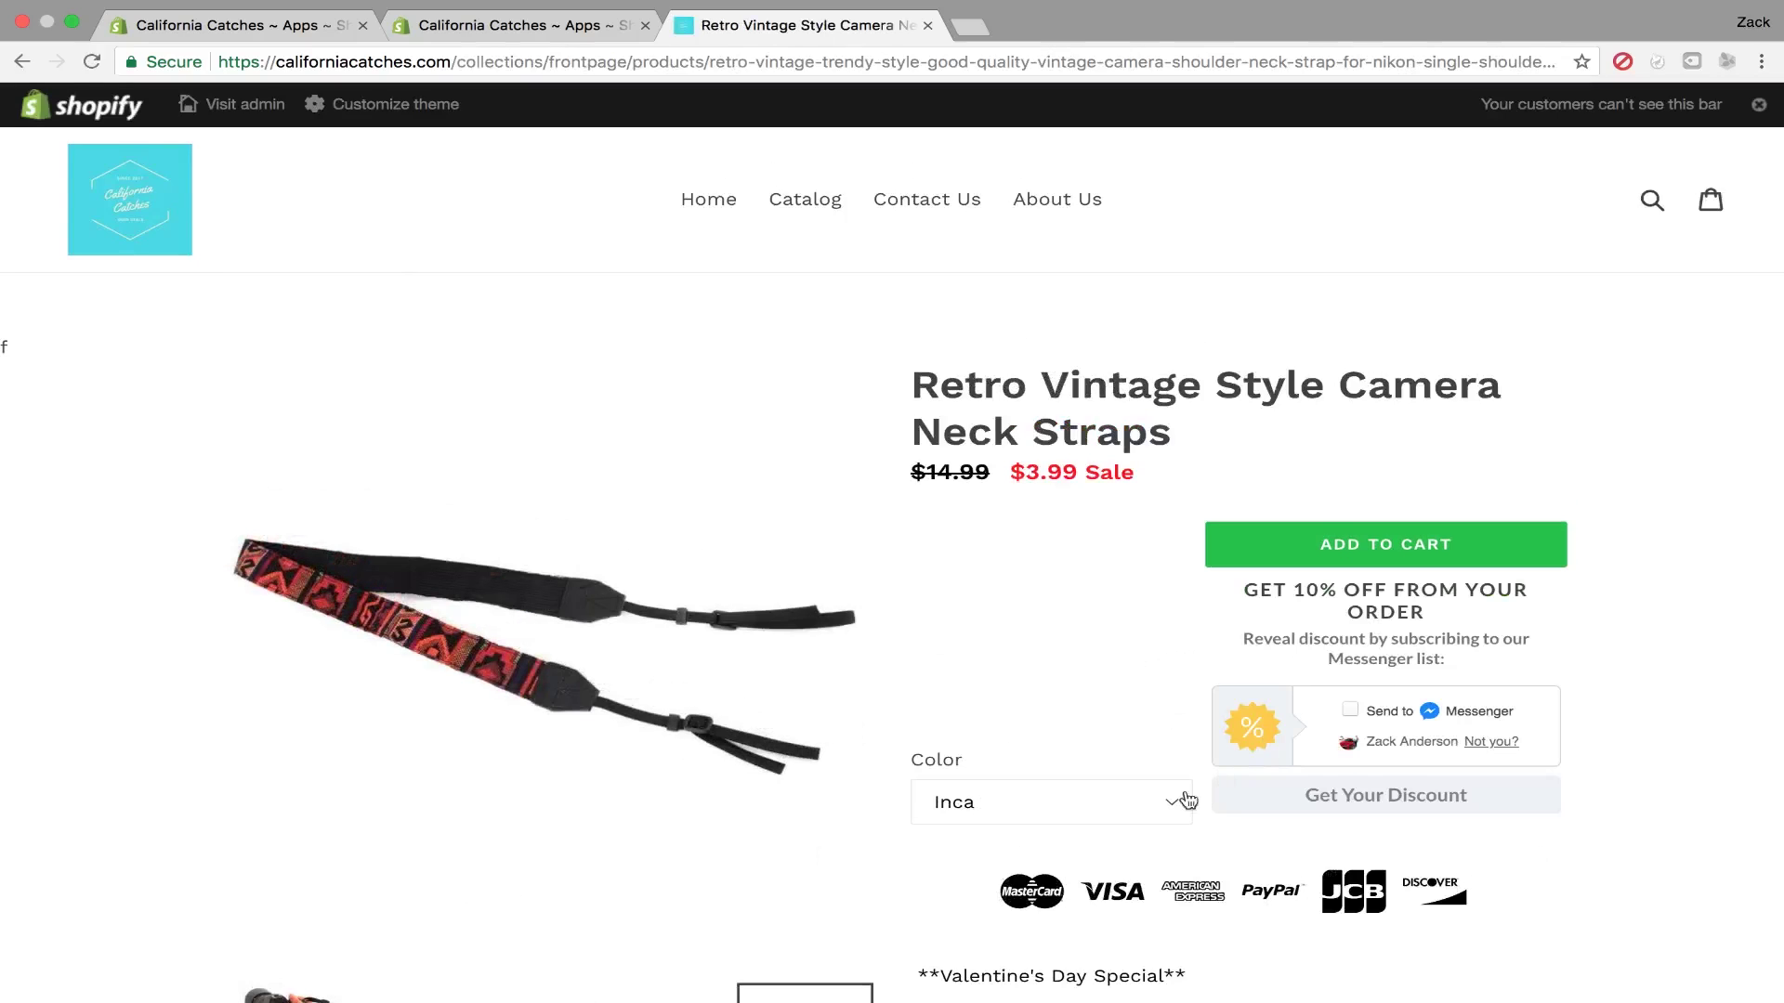
{"action": "scroll", "coordinate": [1188, 800], "scroll_direction": "down", "scroll_amount": 2}
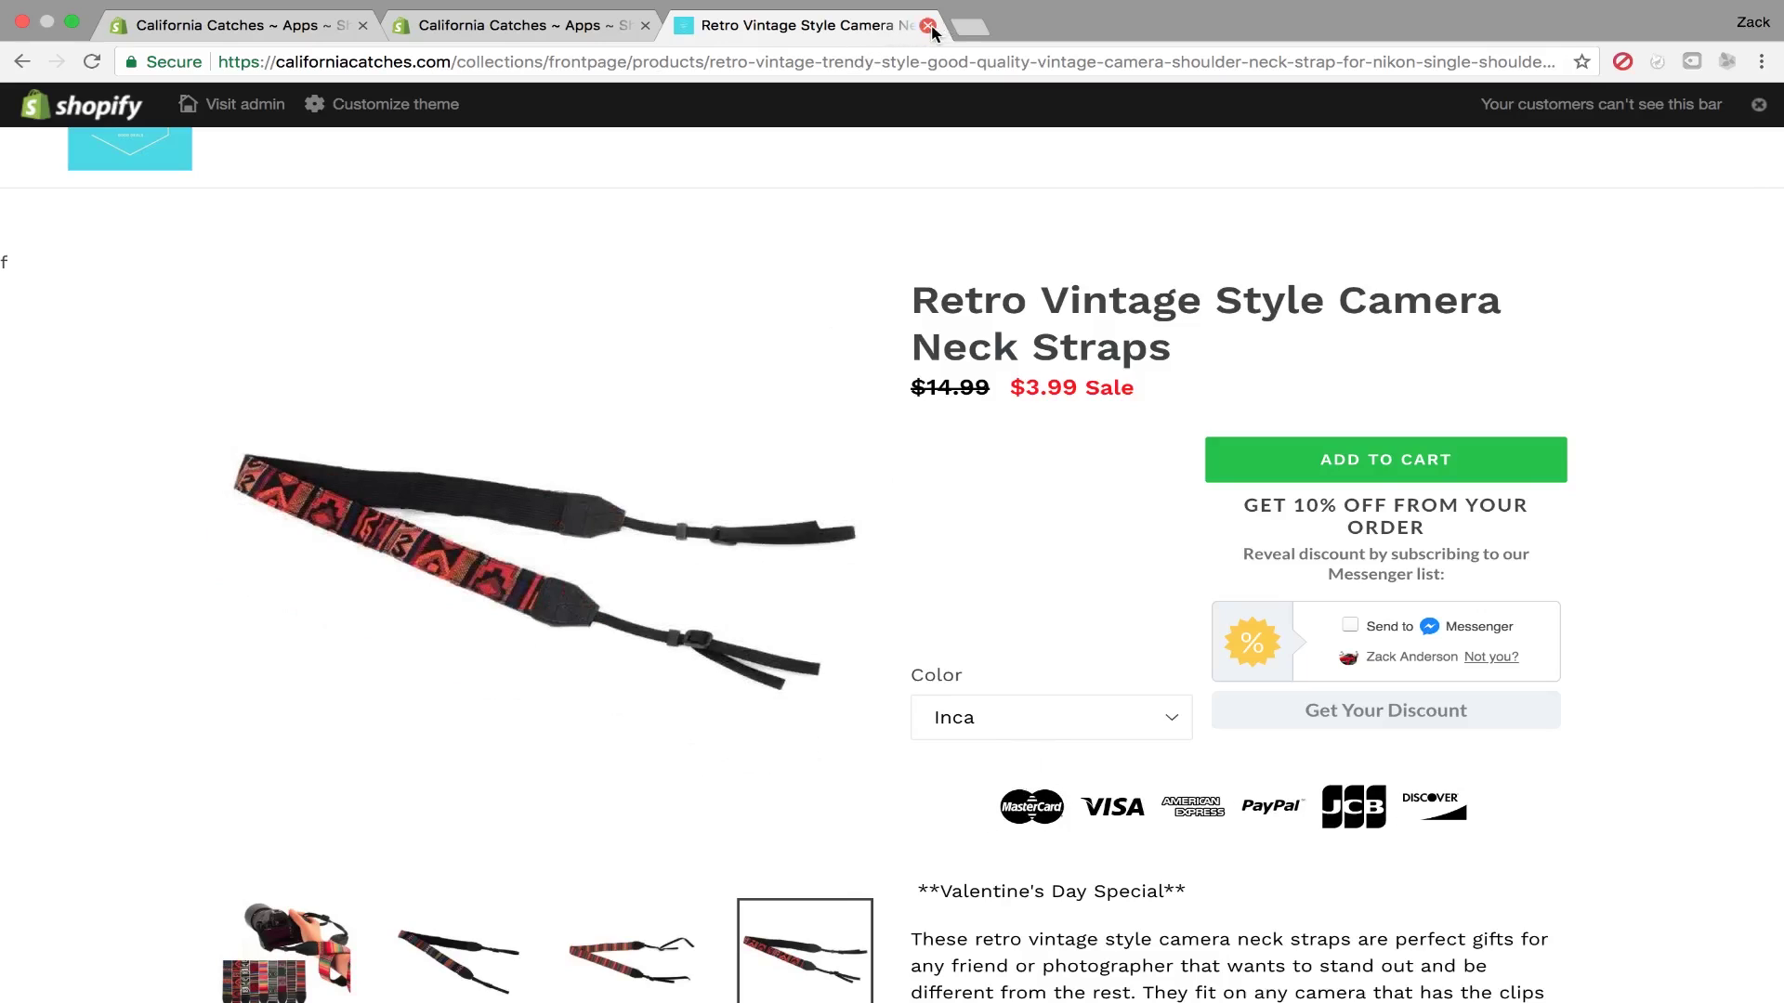
- Deactivate the badge and uninstall Free Trust Badge by Hektor with reason 'Not needed anymore'
{"action": "left_click", "coordinate": [928, 26]}
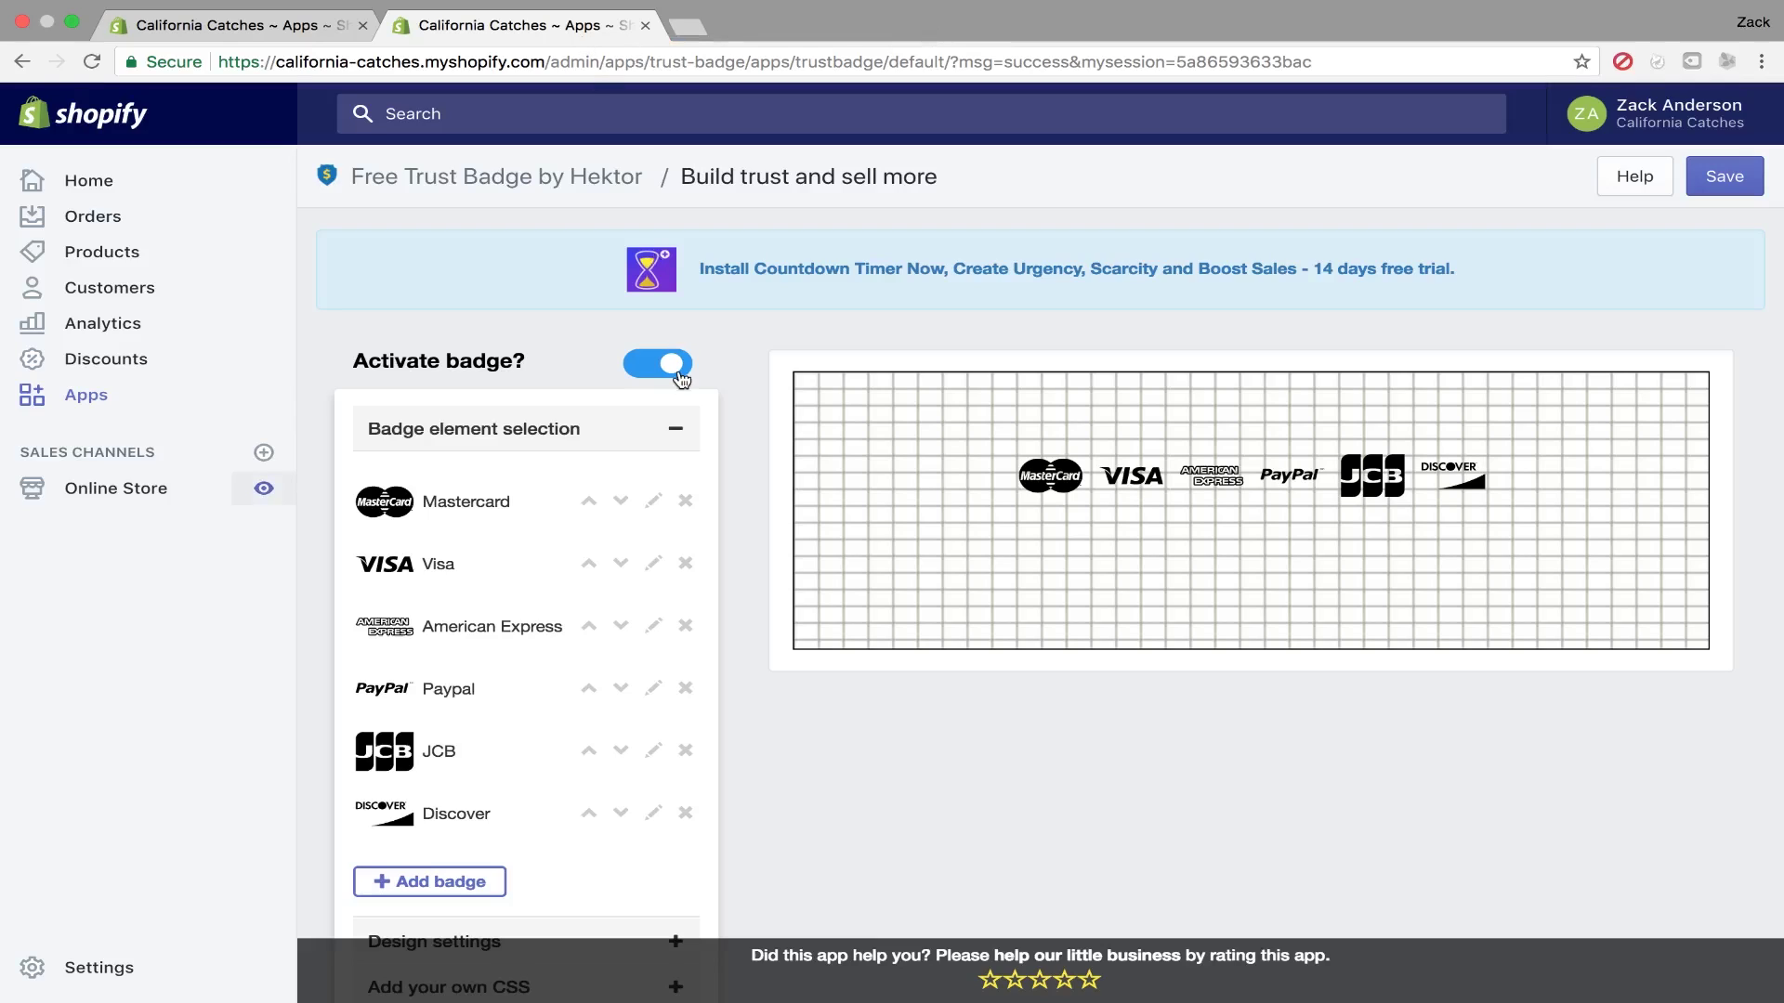
{"action": "left_click", "coordinate": [647, 371]}
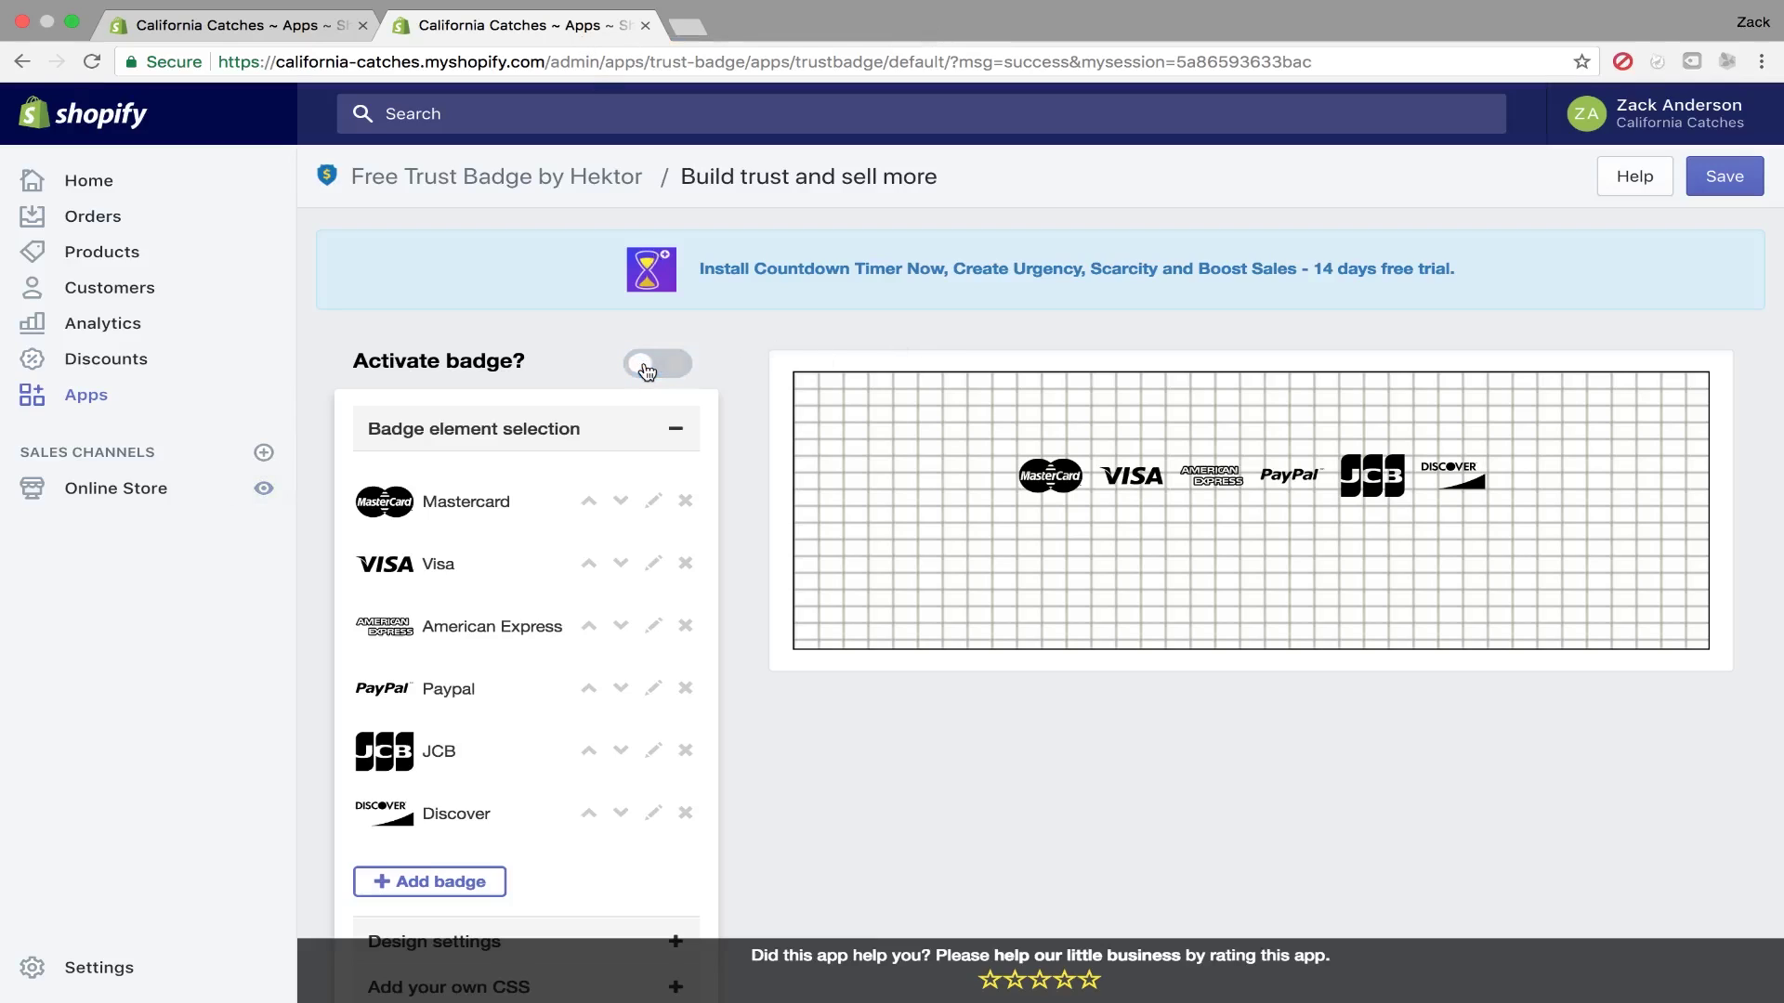
{"action": "left_click", "coordinate": [84, 397]}
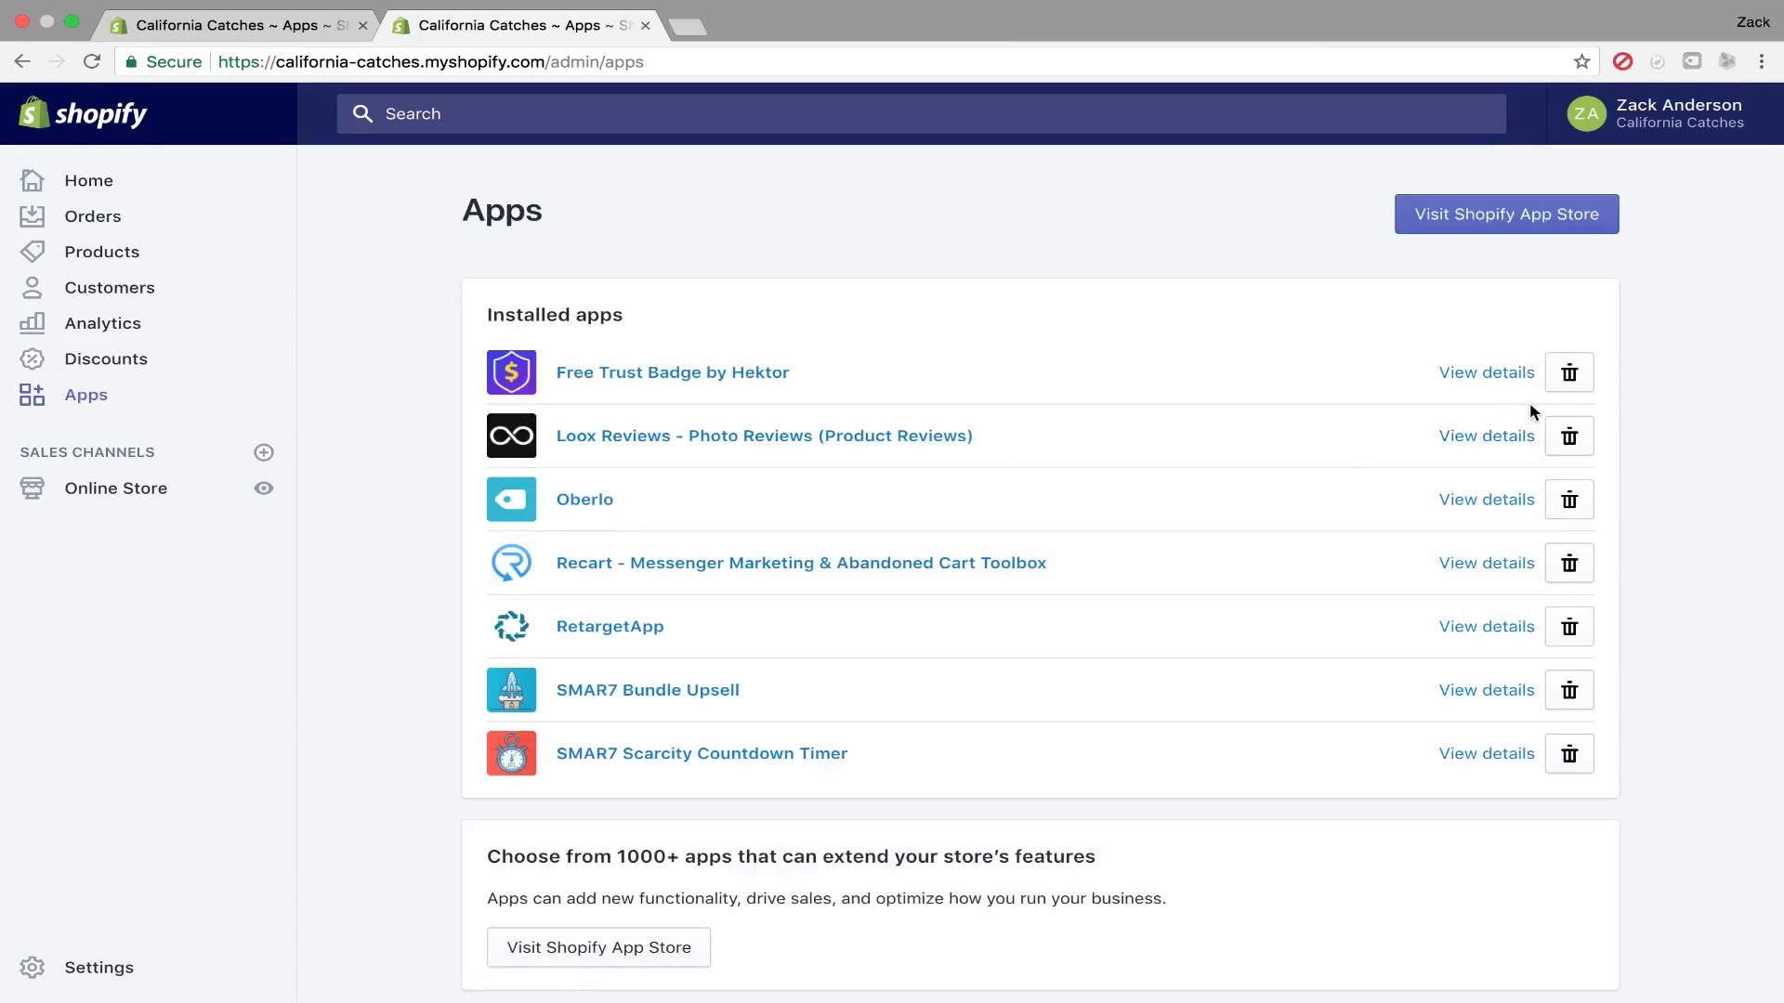
{"action": "left_click", "coordinate": [1565, 377]}
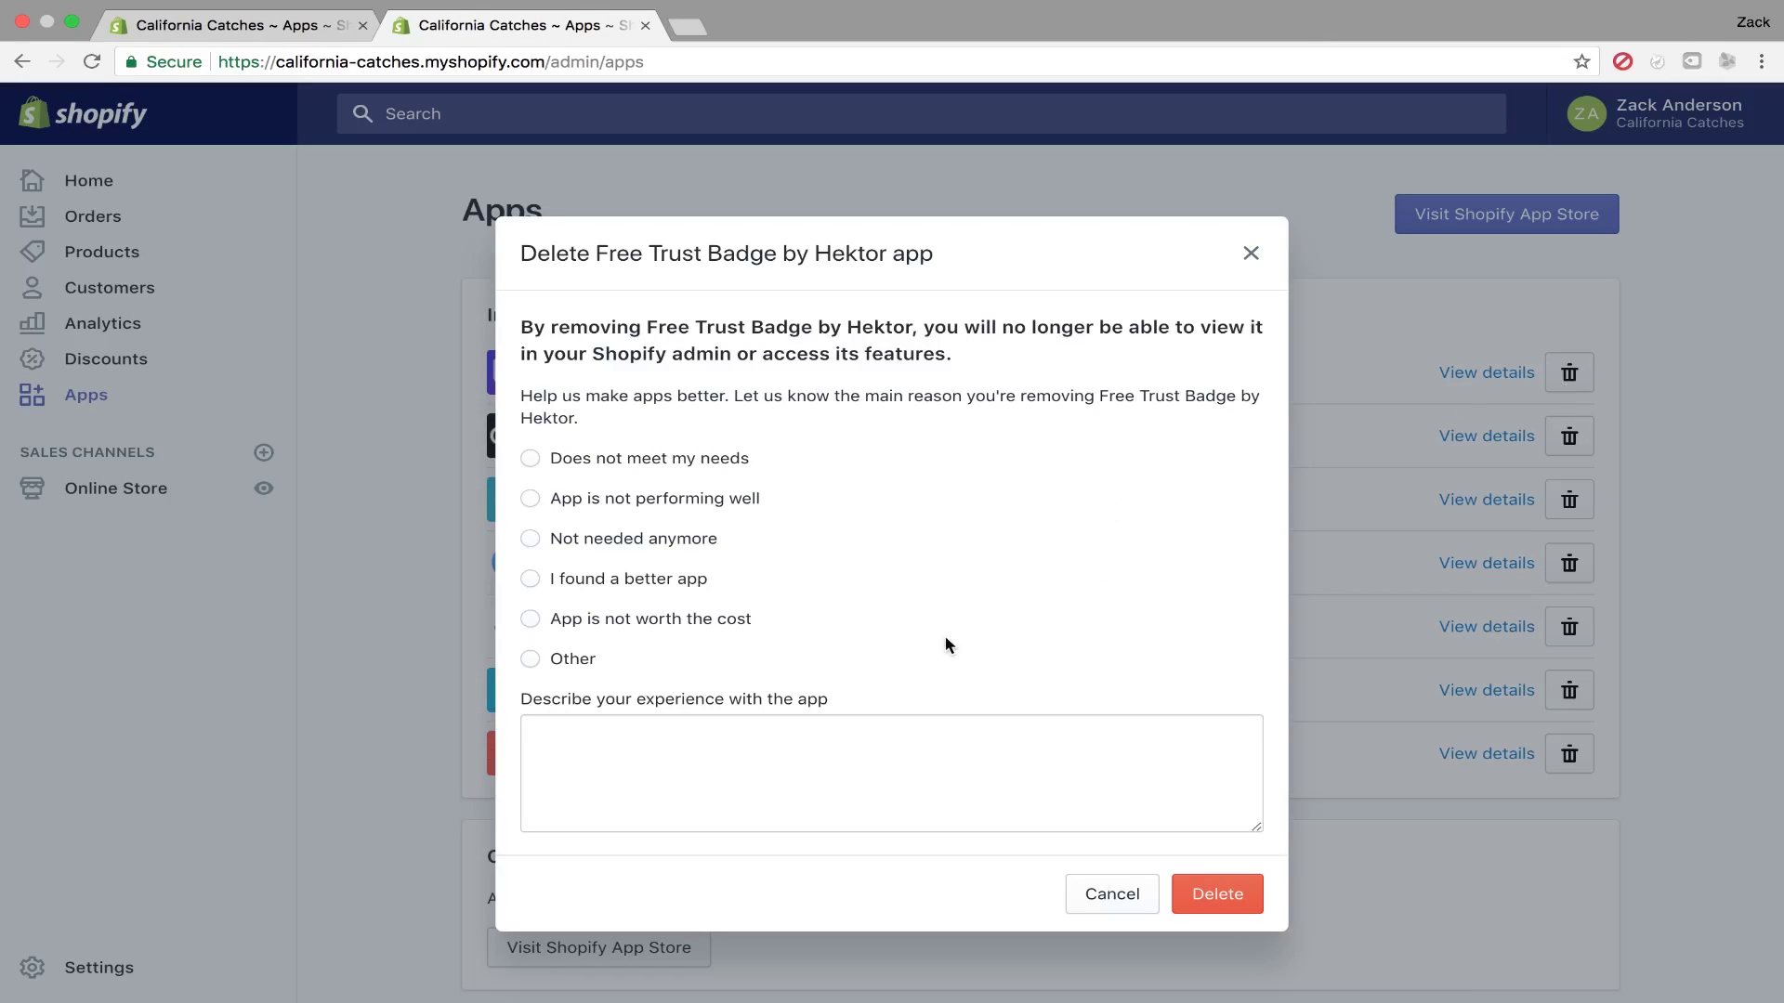
{"action": "left_click", "coordinate": [552, 543]}
{"action": "left_click", "coordinate": [1224, 901]}
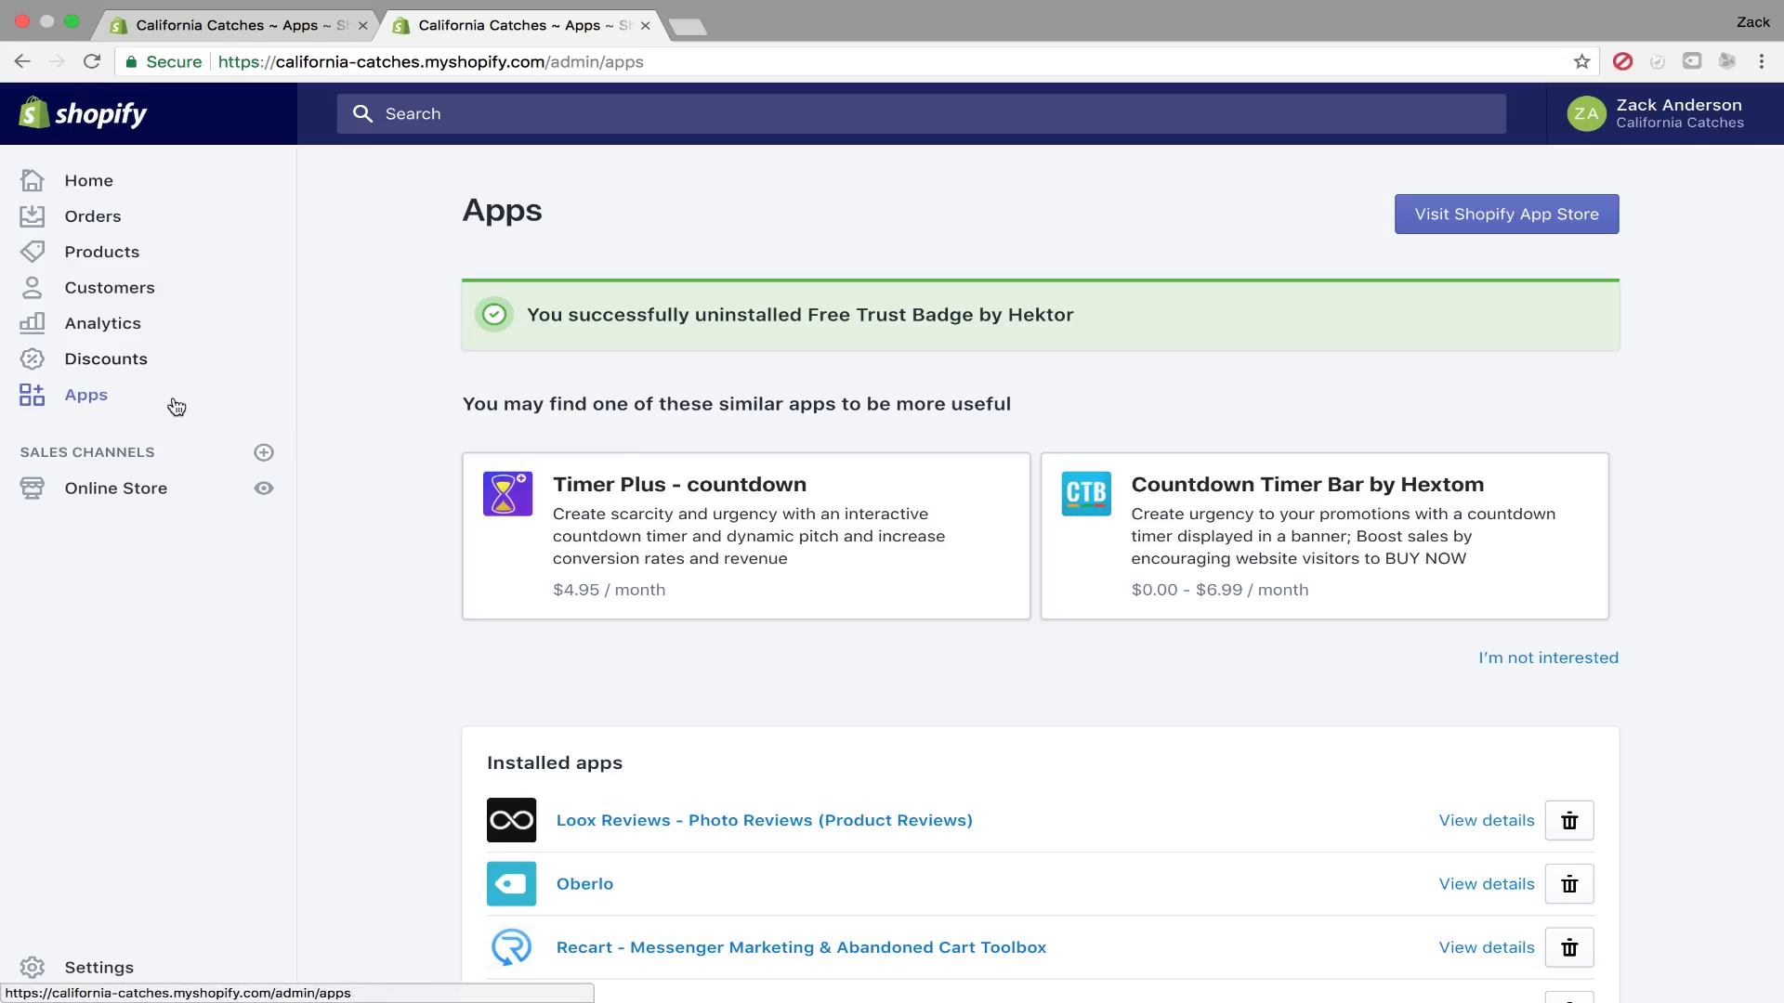
- Go to the Themes page and view, then dismiss, the Debut theme's actions menu
{"action": "left_click", "coordinate": [142, 499]}
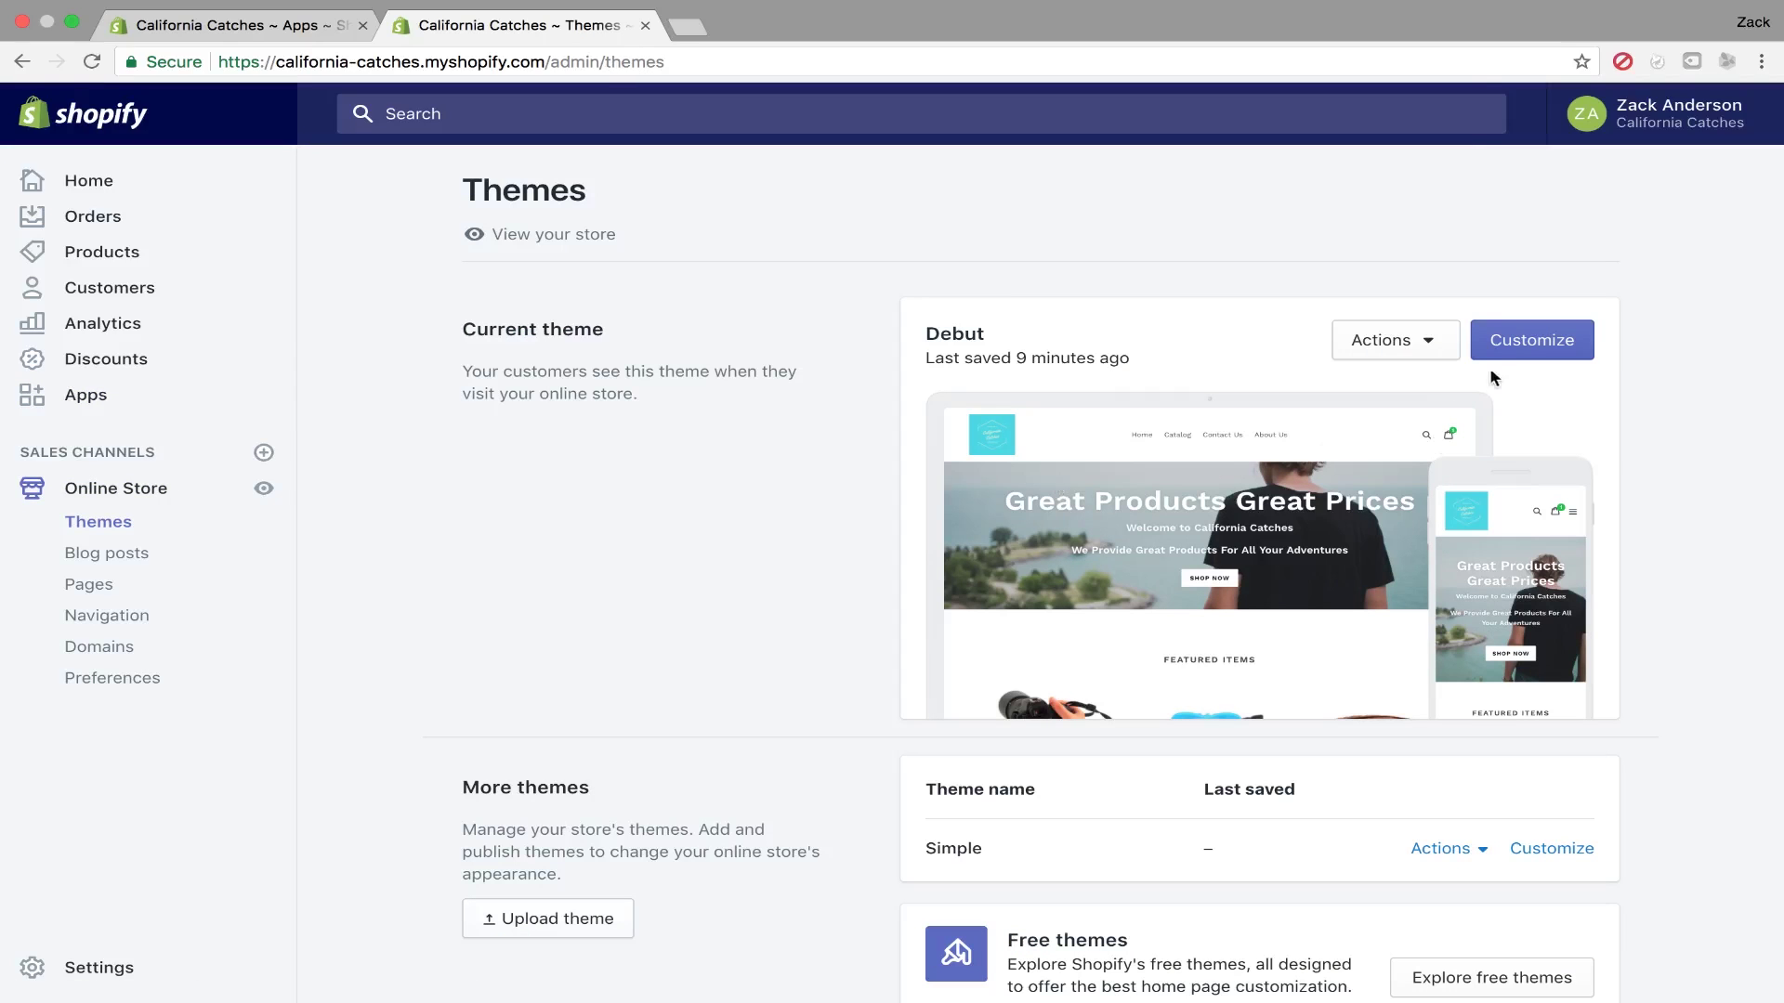
{"action": "left_click", "coordinate": [1428, 346]}
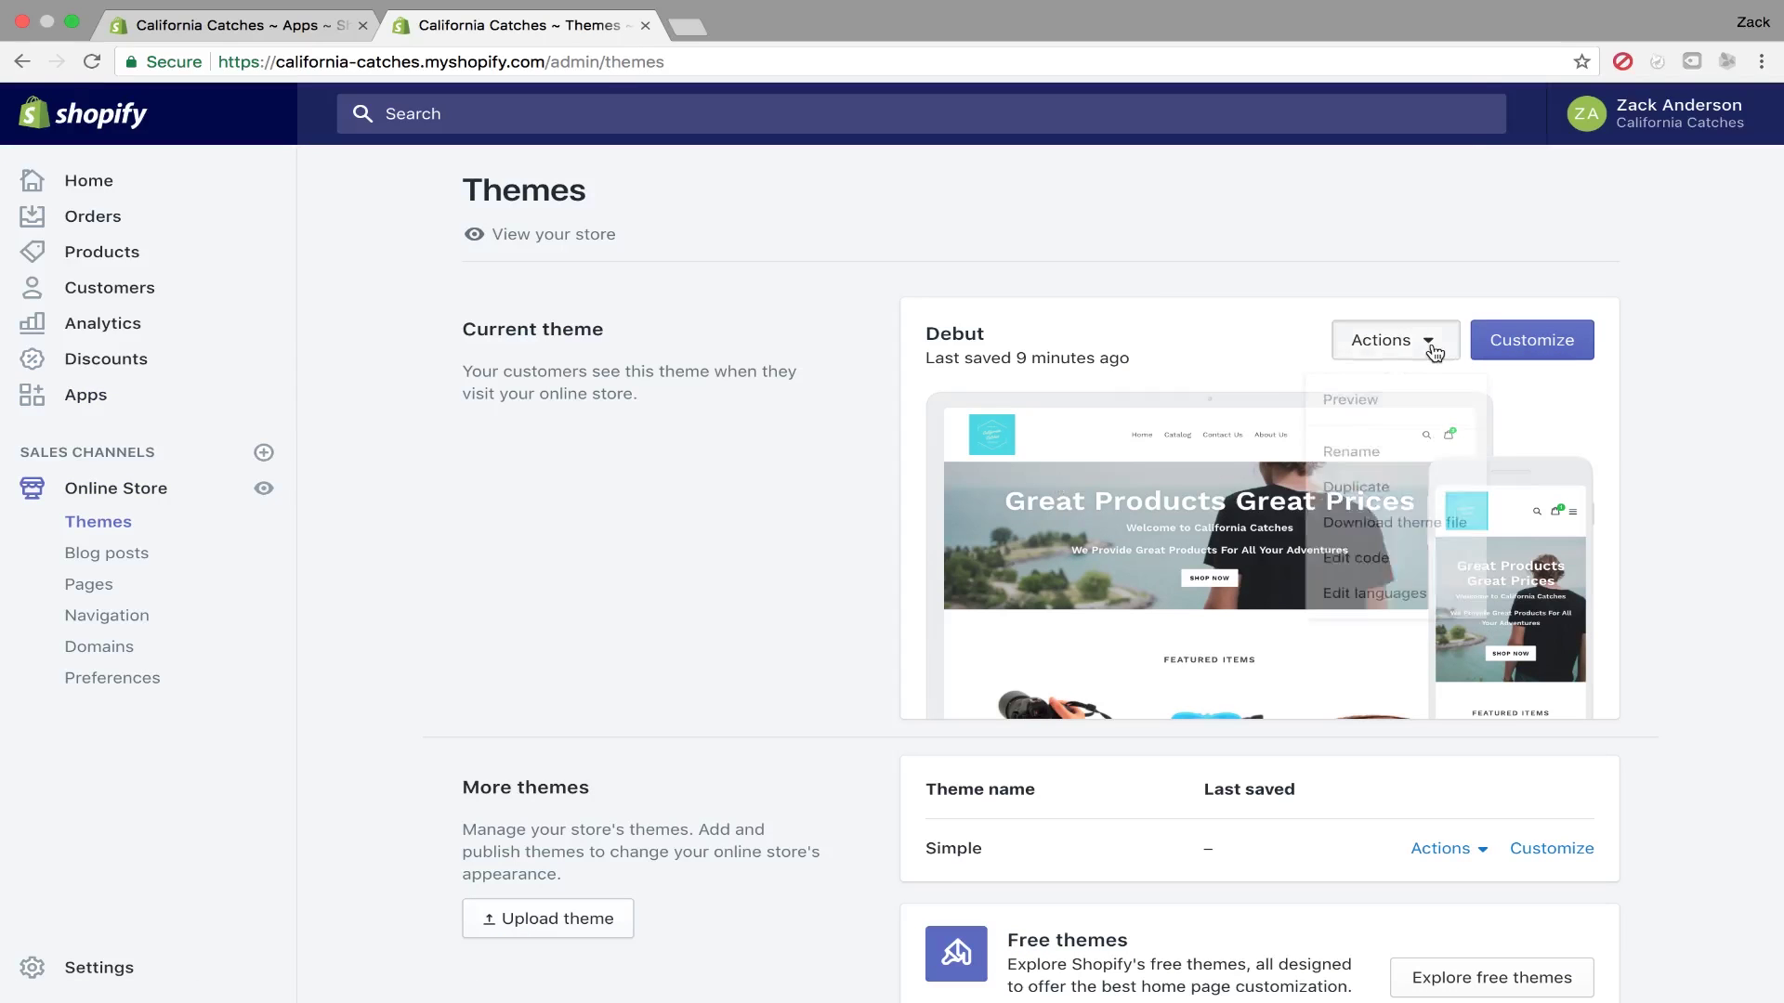
{"action": "left_click", "coordinate": [712, 555]}
- Search Google Images for 'trust badges shopify' and browse the results
{"action": "left_click", "coordinate": [691, 30]}
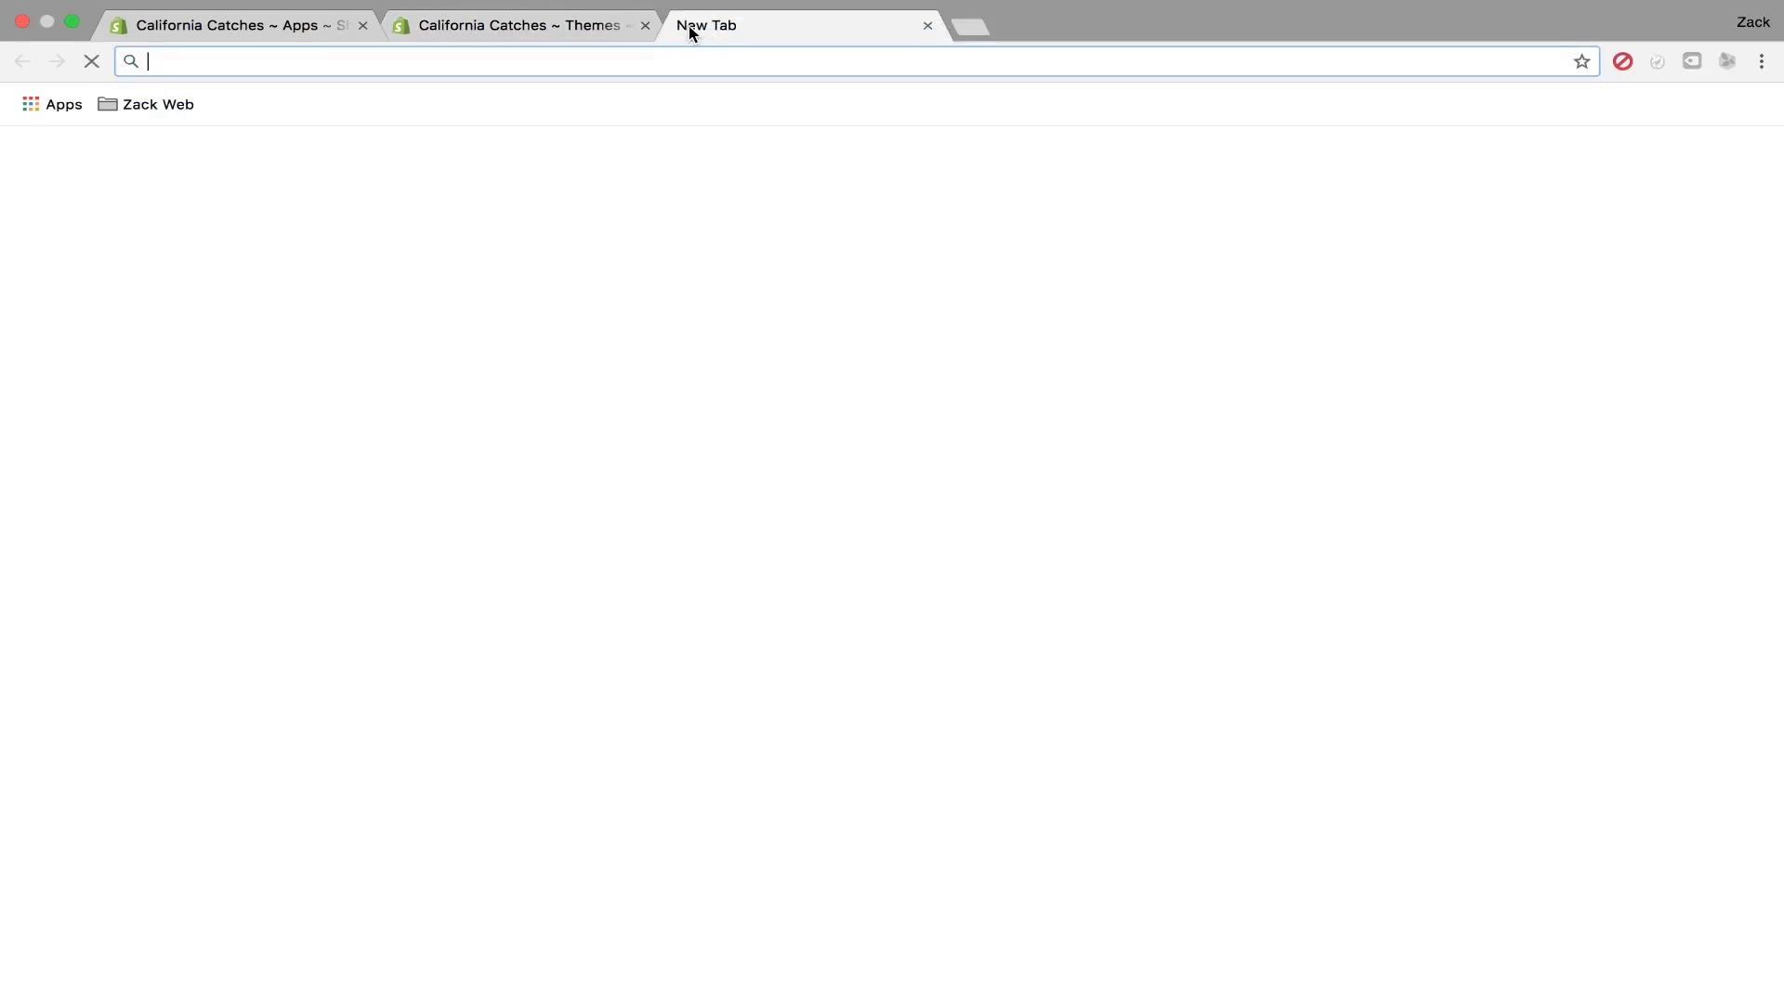
{"action": "left_click", "coordinate": [779, 455]}
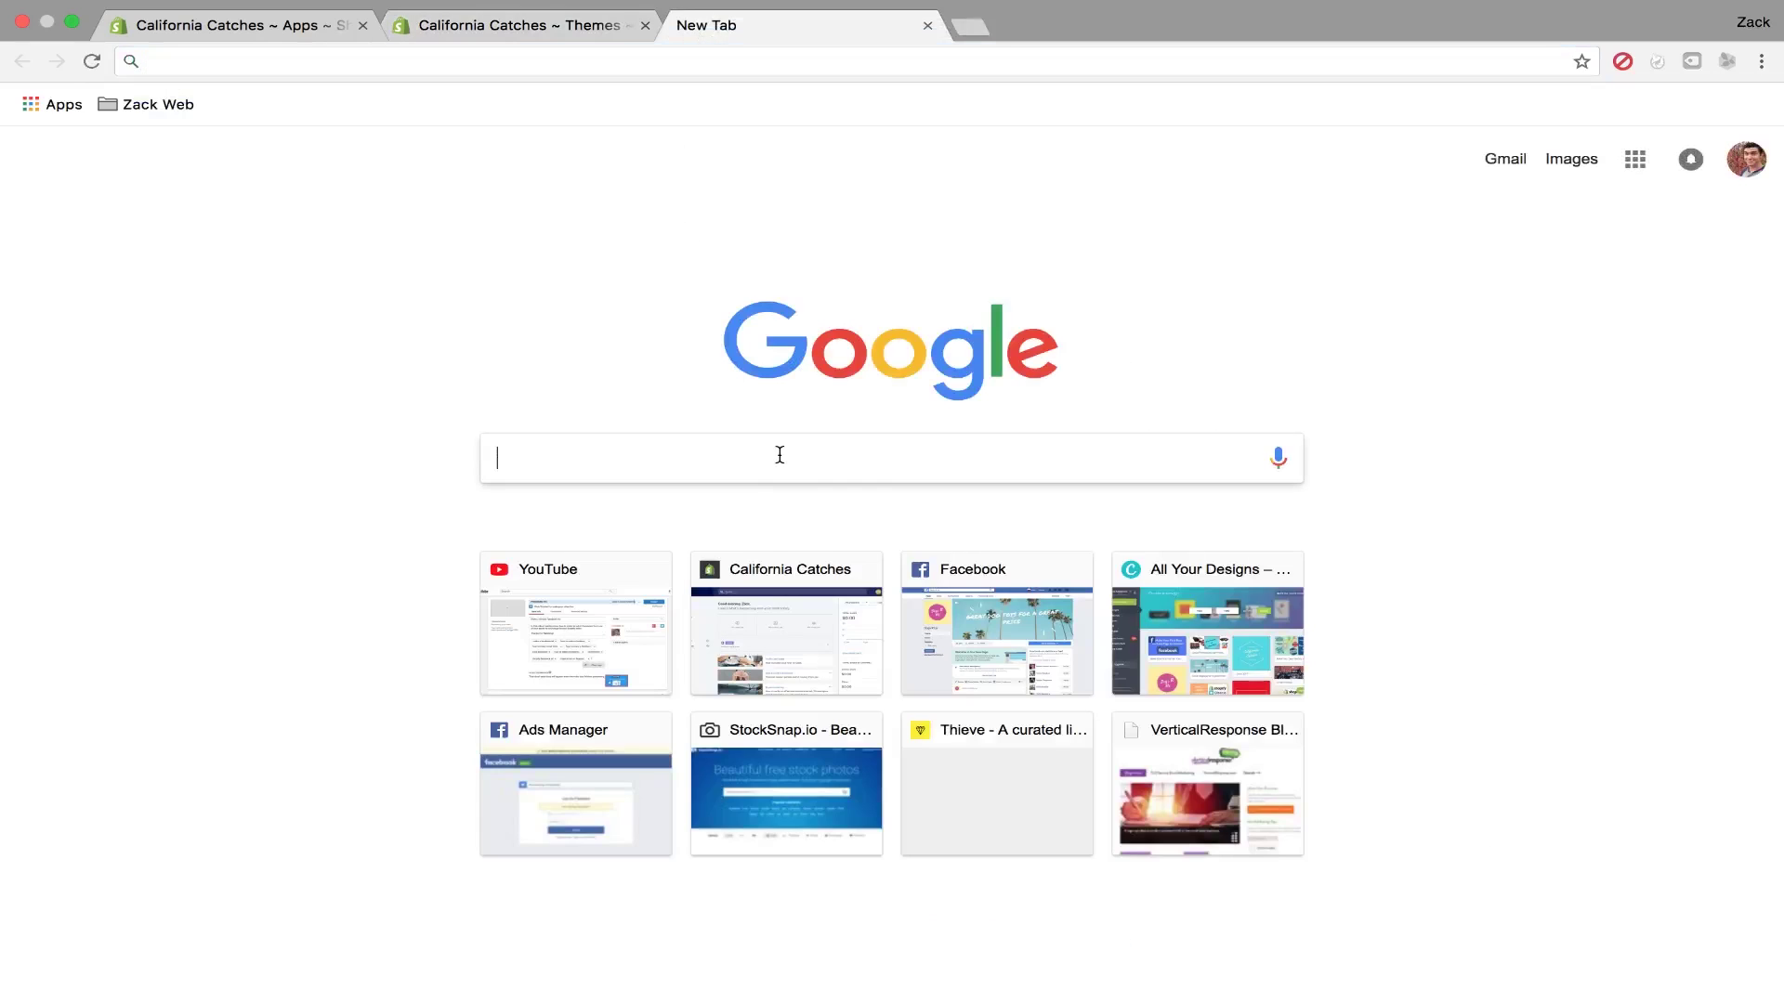
{"action": "type", "text": "trus"}
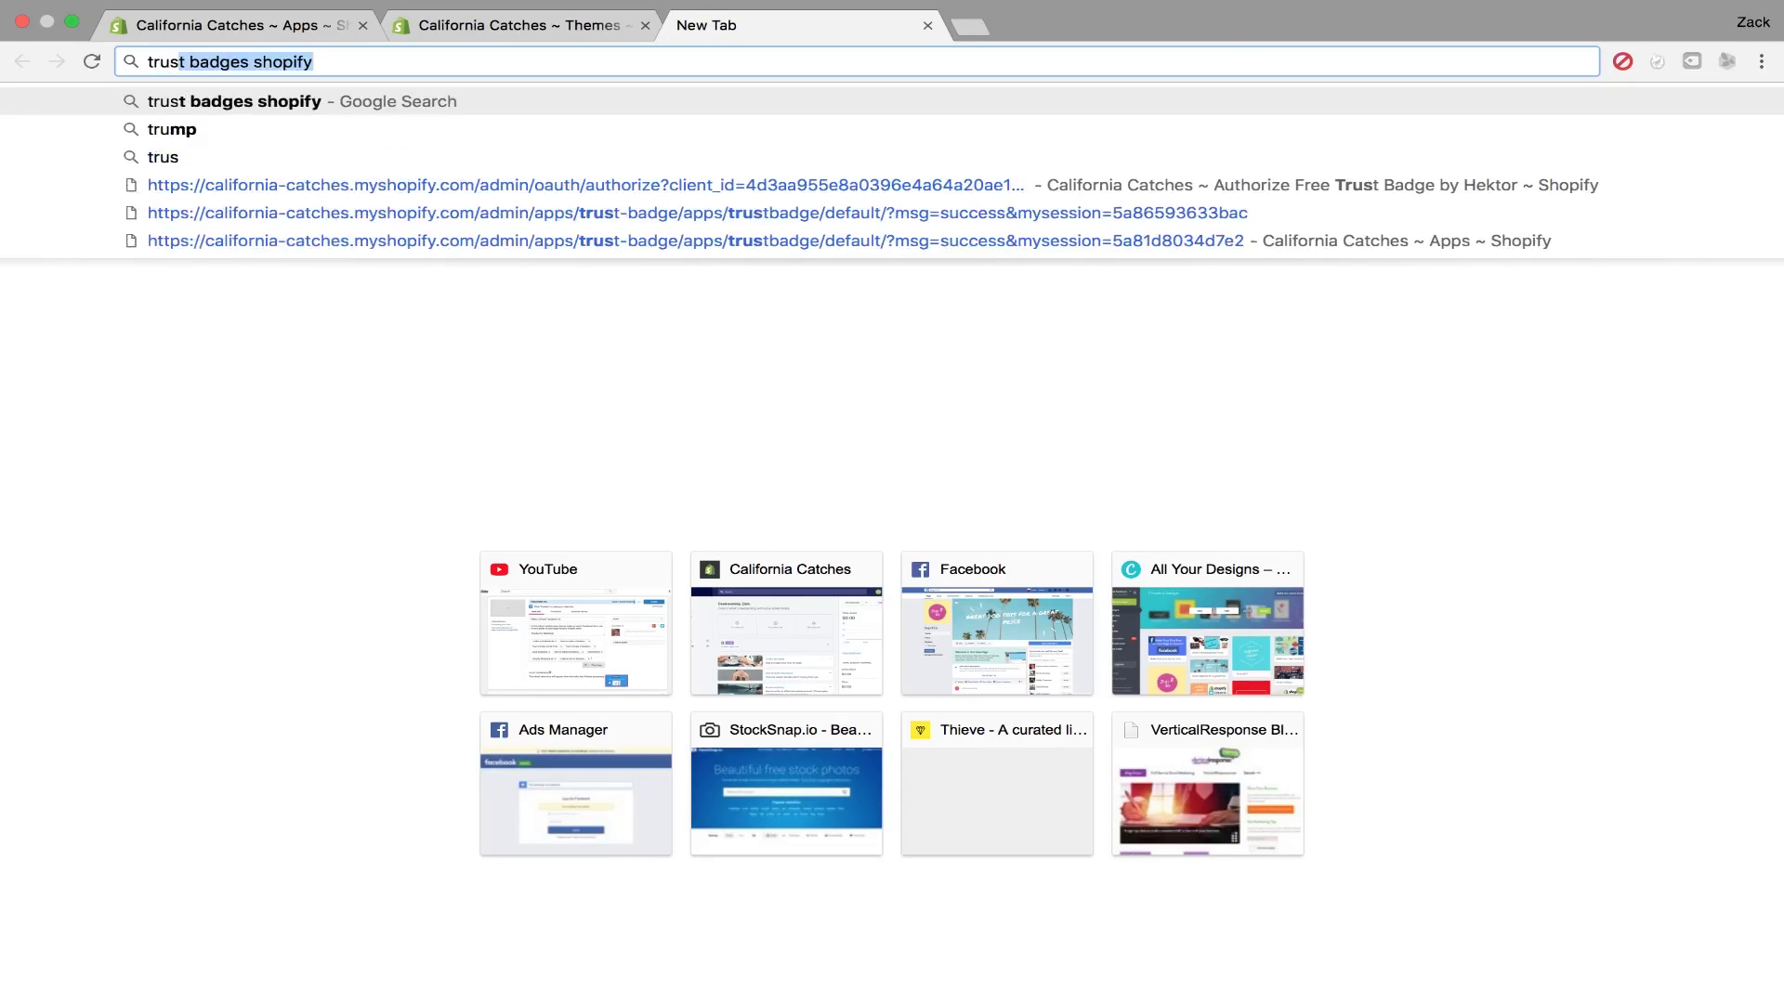
{"action": "key", "text": "Return"}
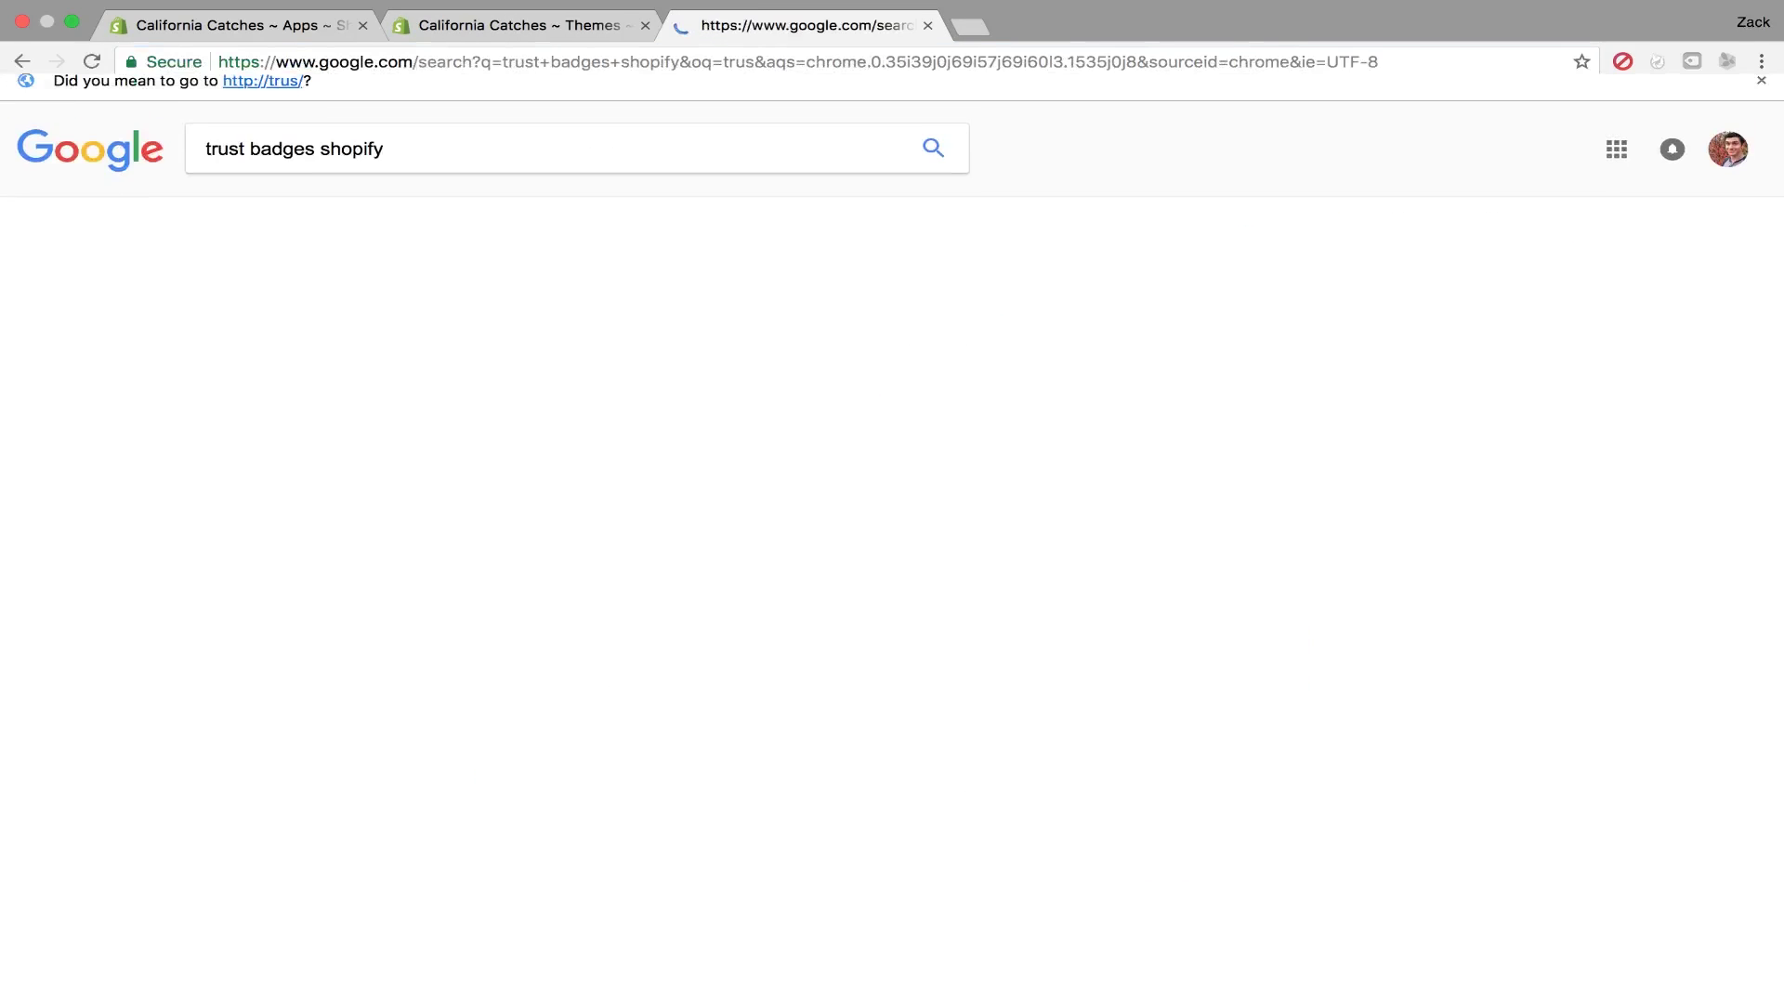
{"action": "left_click", "coordinate": [291, 240]}
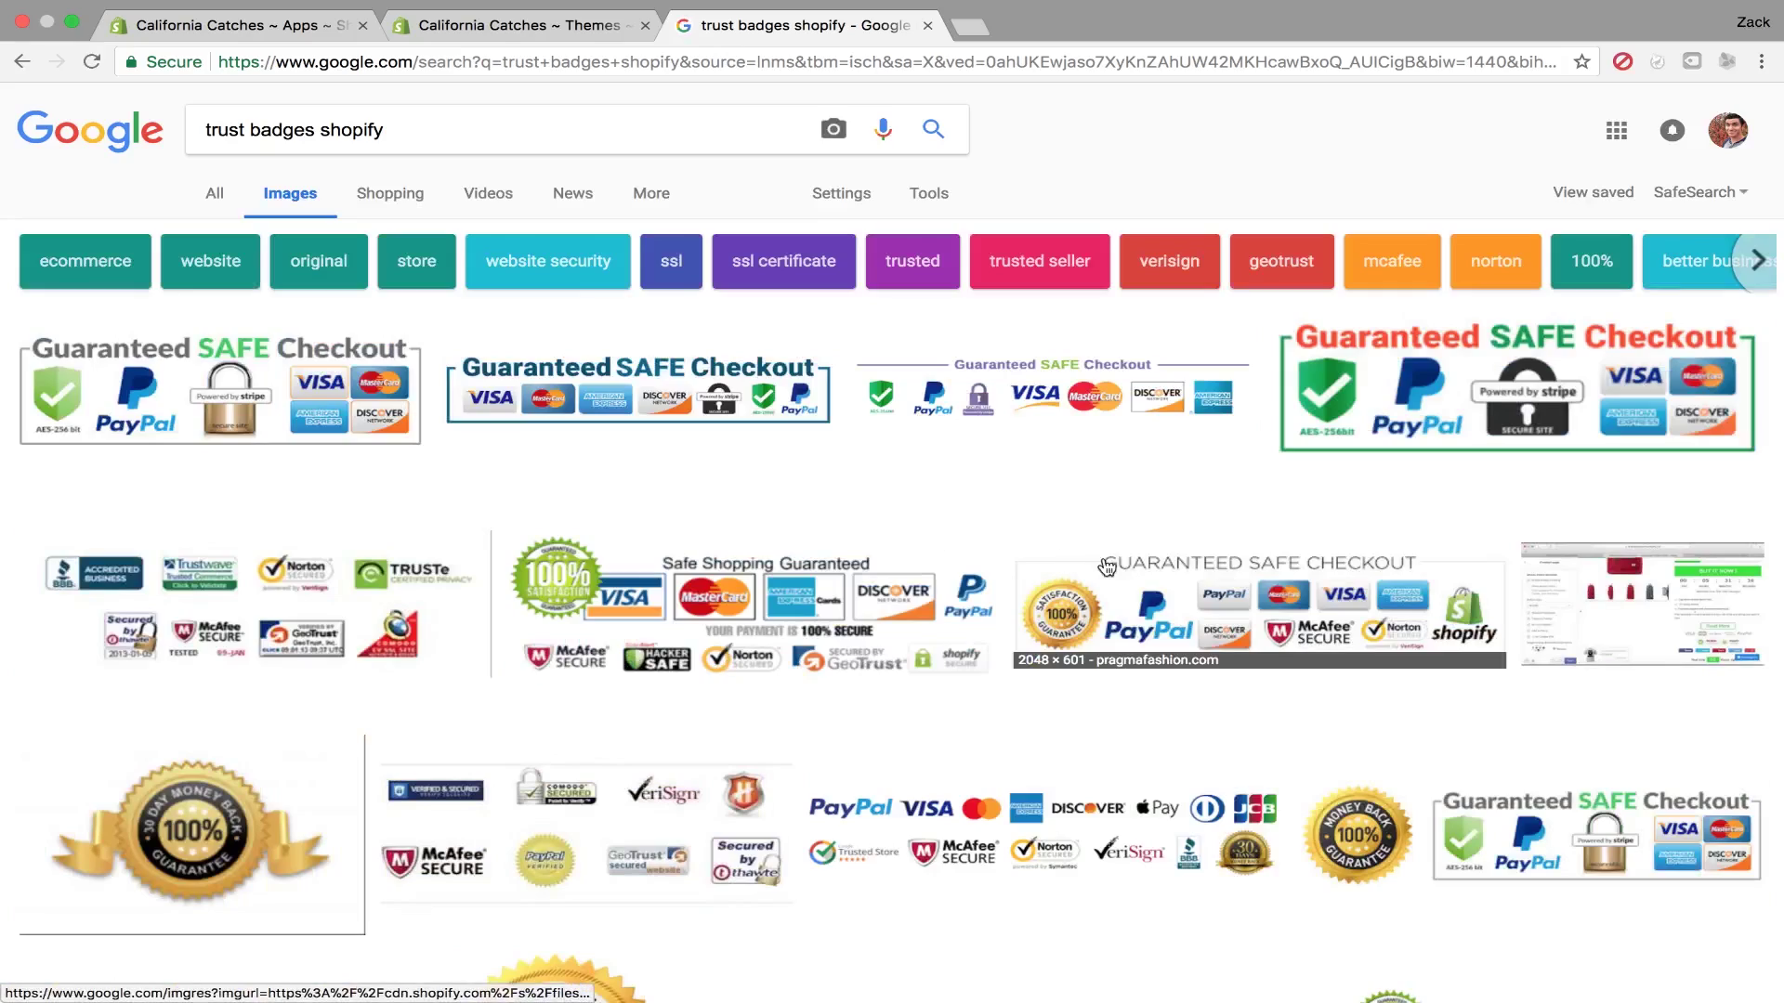
{"action": "scroll", "coordinate": [1106, 567], "scroll_direction": "down", "scroll_amount": 1}
{"action": "scroll", "coordinate": [1106, 567], "scroll_direction": "down", "scroll_amount": 5}
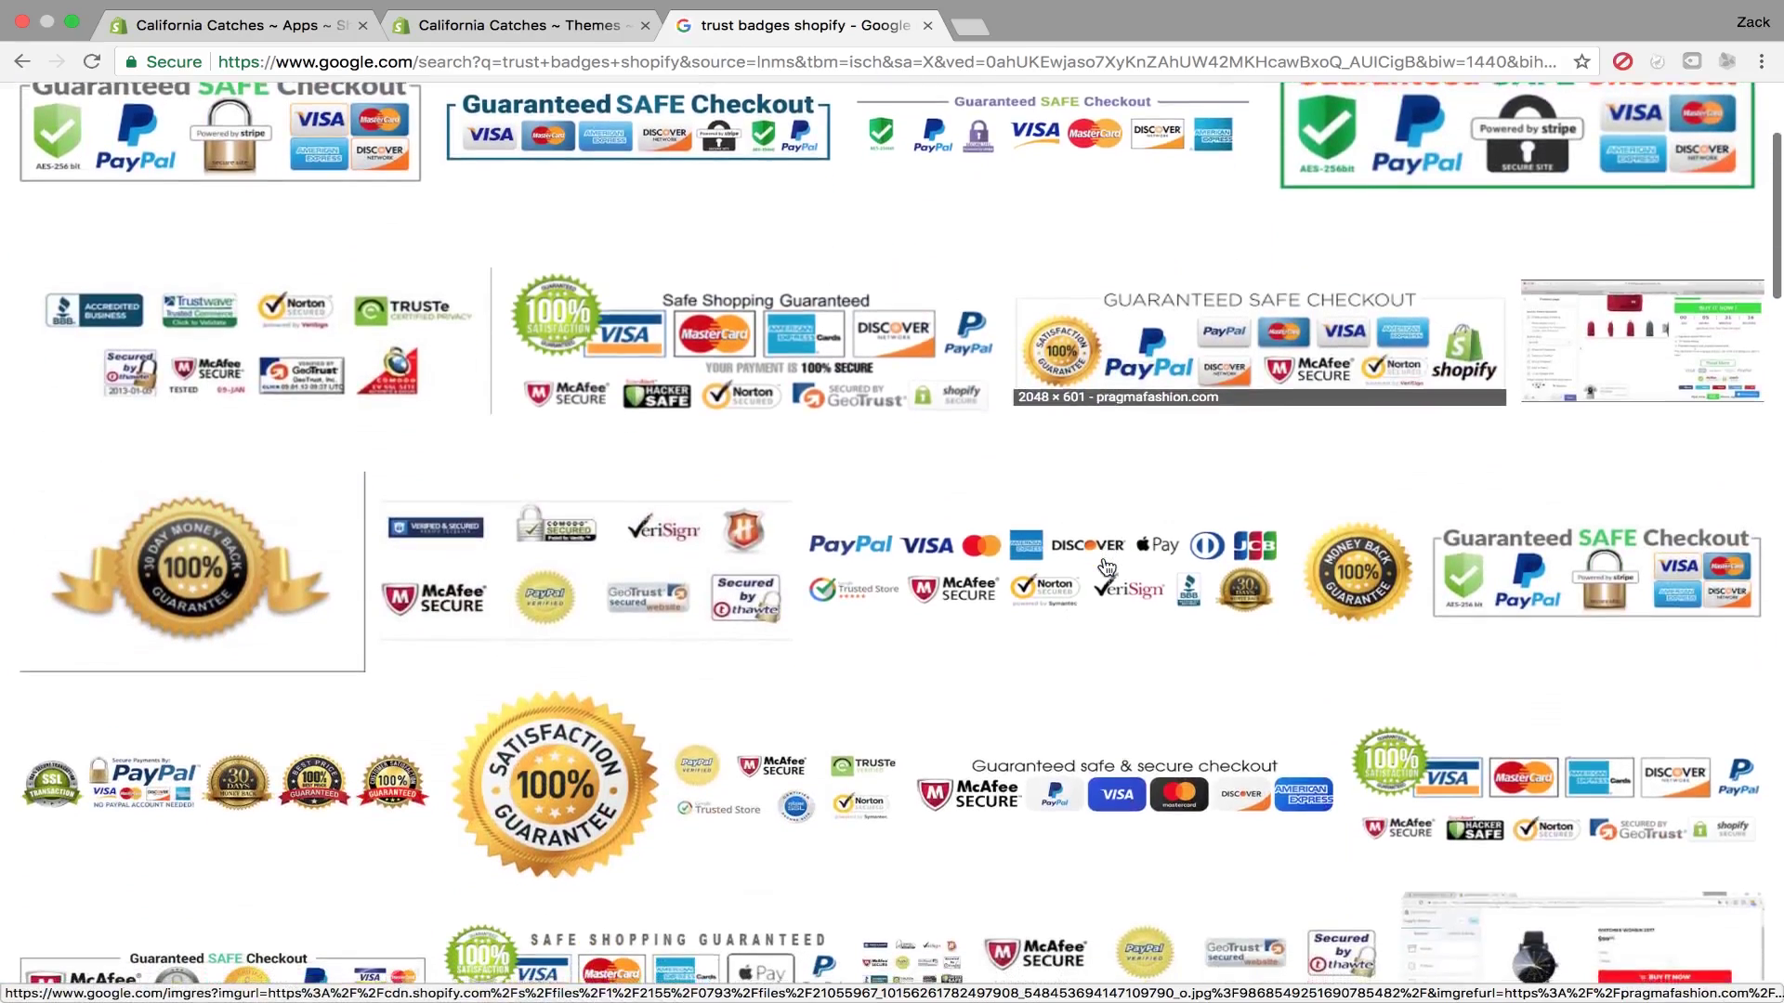
{"action": "scroll", "coordinate": [1105, 566], "scroll_direction": "down", "scroll_amount": 6}
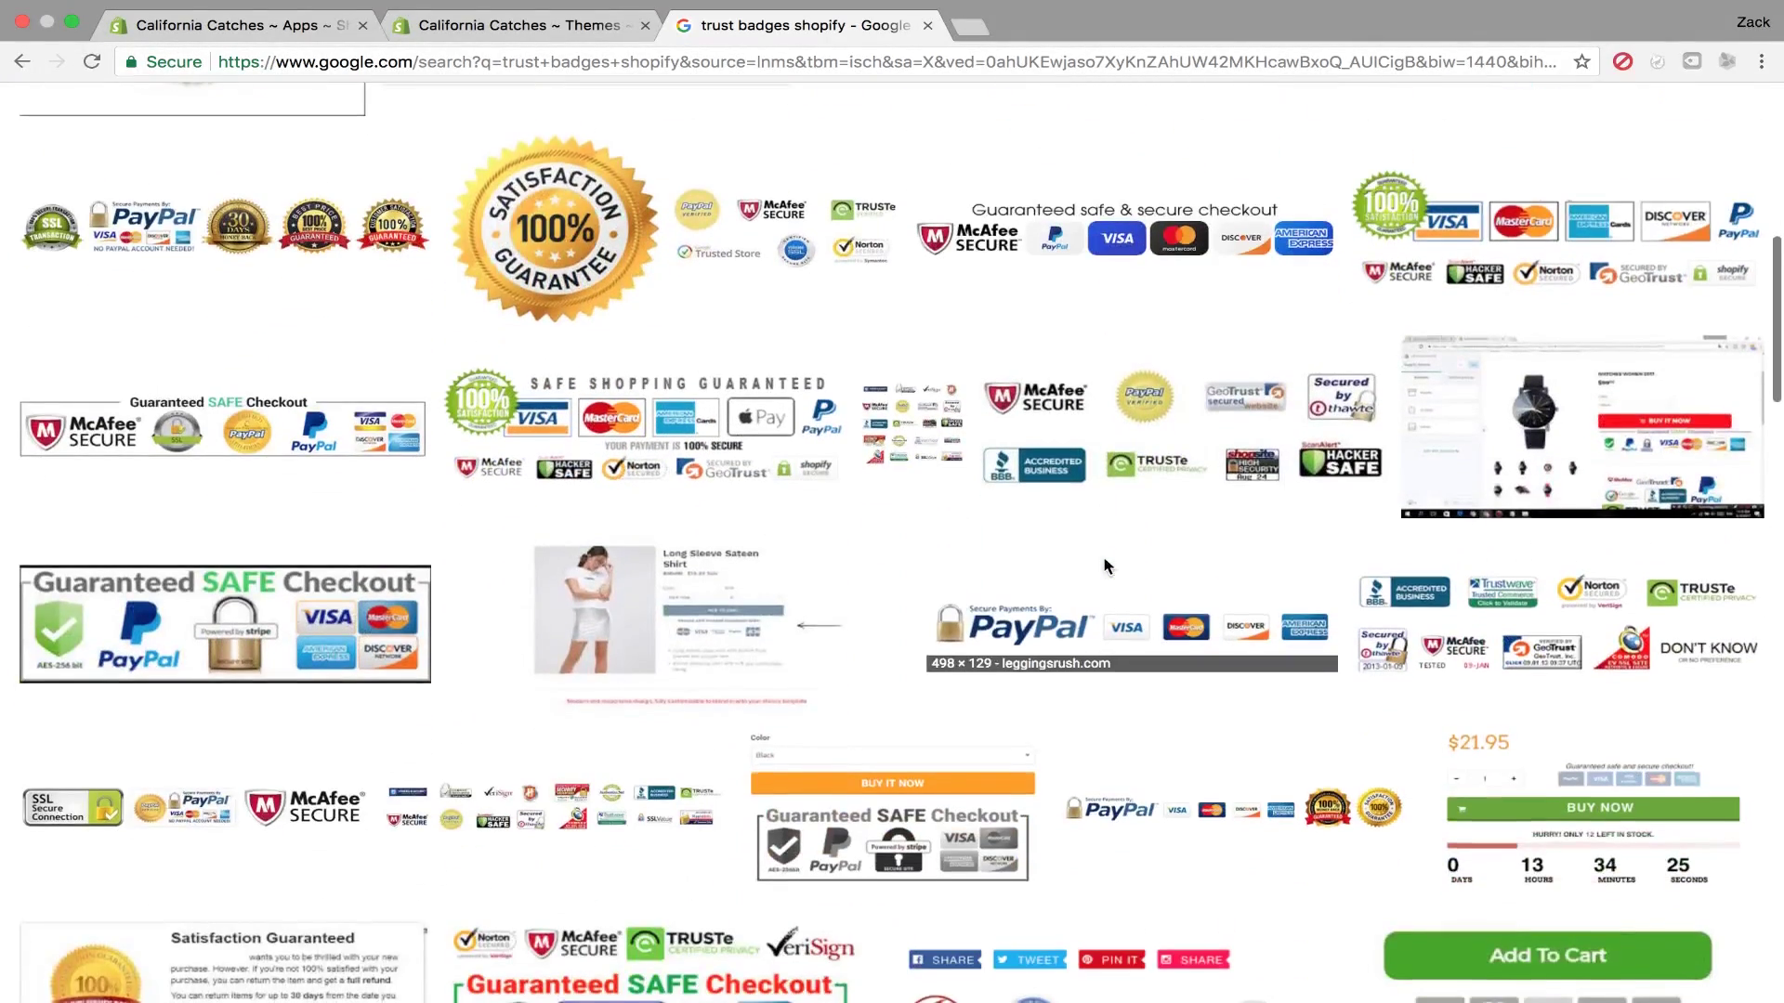
{"action": "scroll", "coordinate": [1106, 567], "scroll_direction": "down", "scroll_amount": 5}
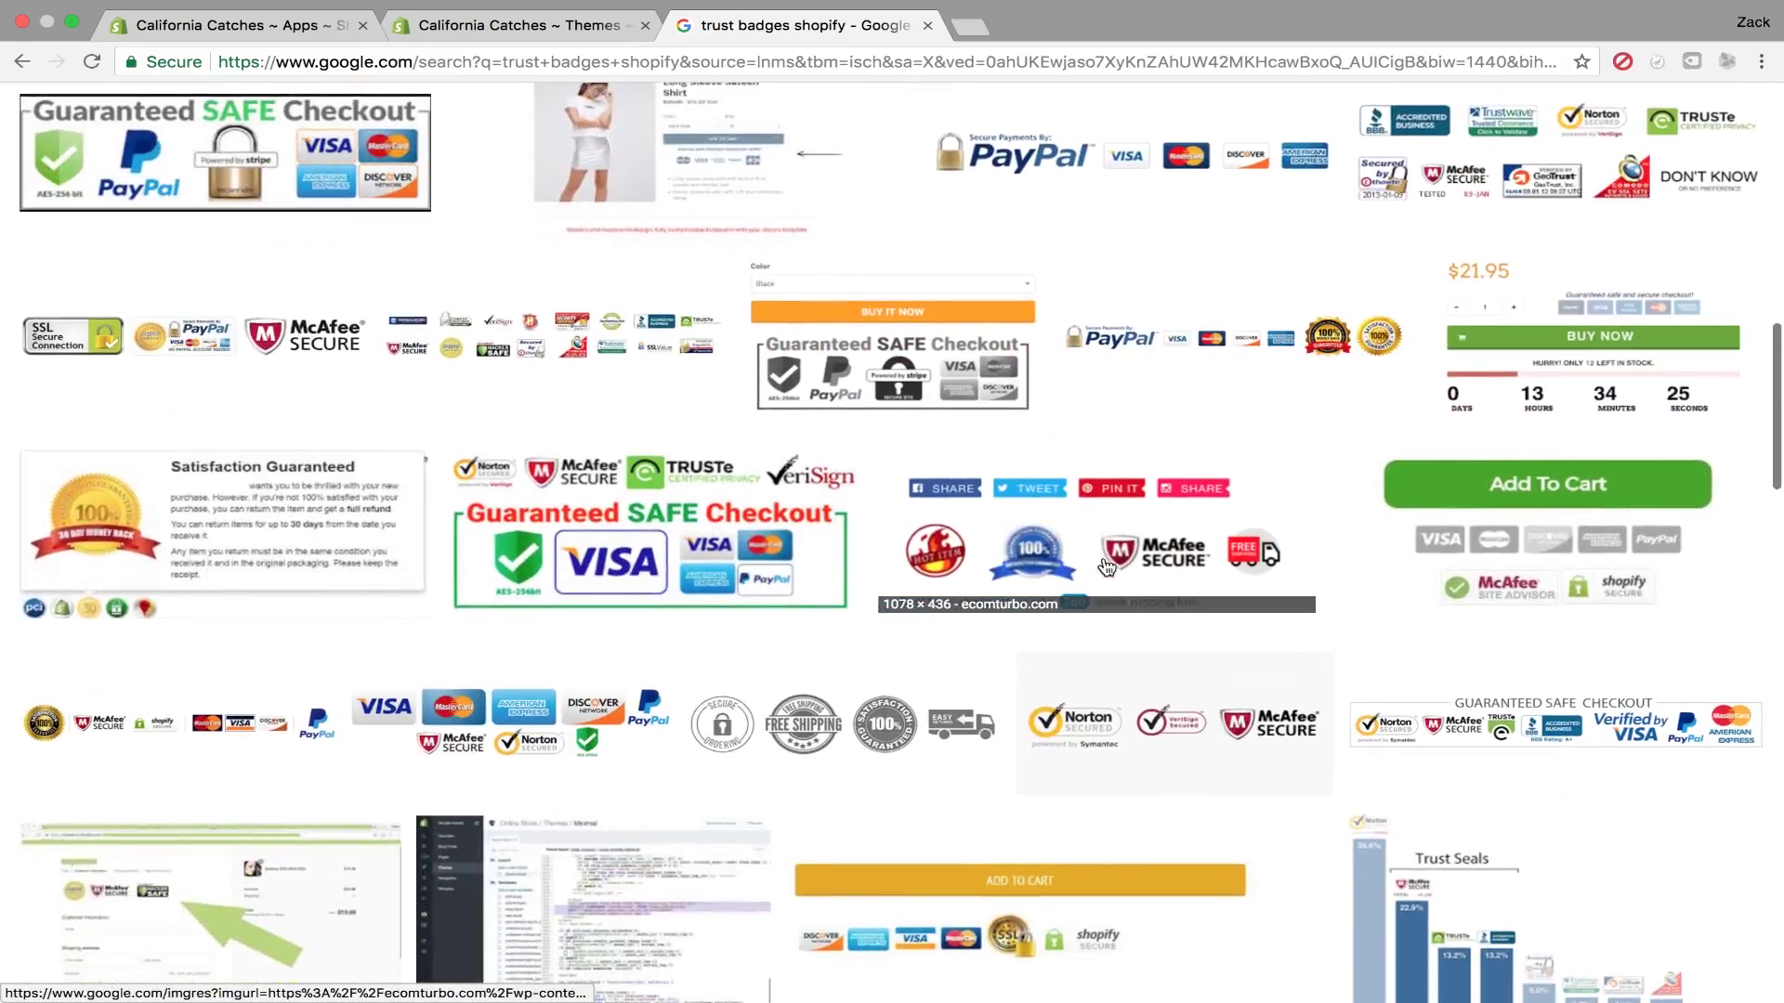
{"action": "scroll", "coordinate": [1106, 566], "scroll_direction": "down", "scroll_amount": 7}
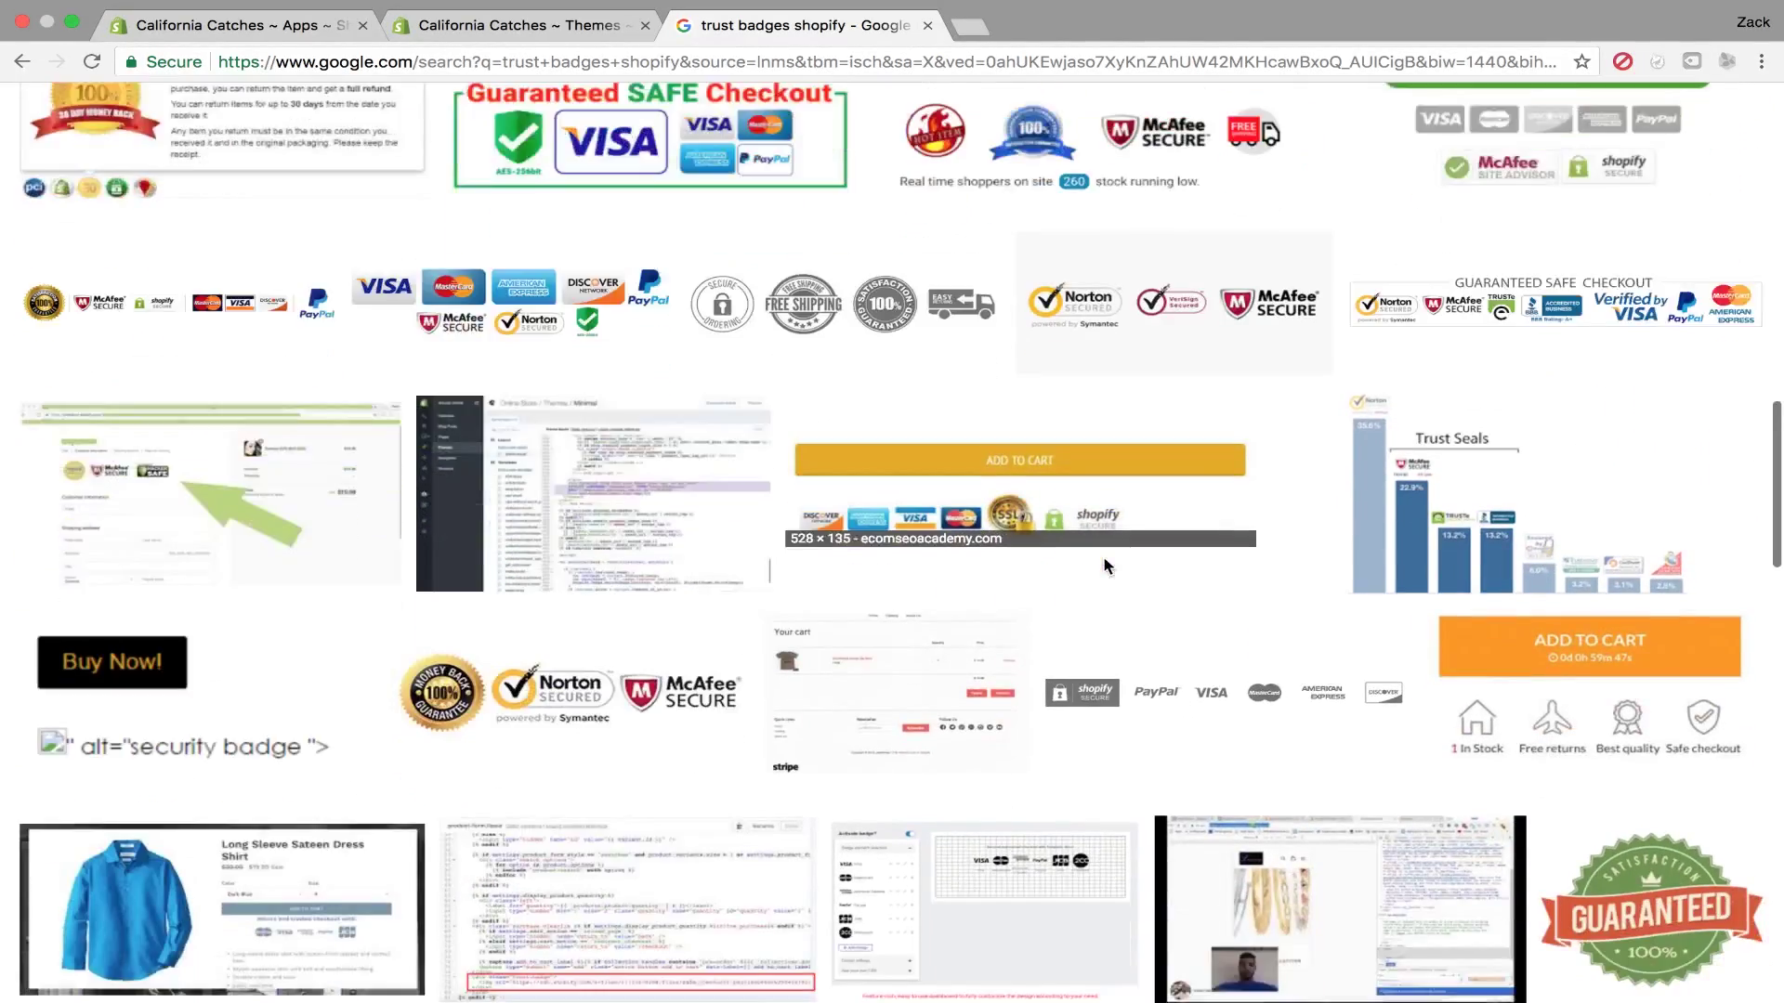
{"action": "scroll", "coordinate": [1106, 566], "scroll_direction": "down", "scroll_amount": 3}
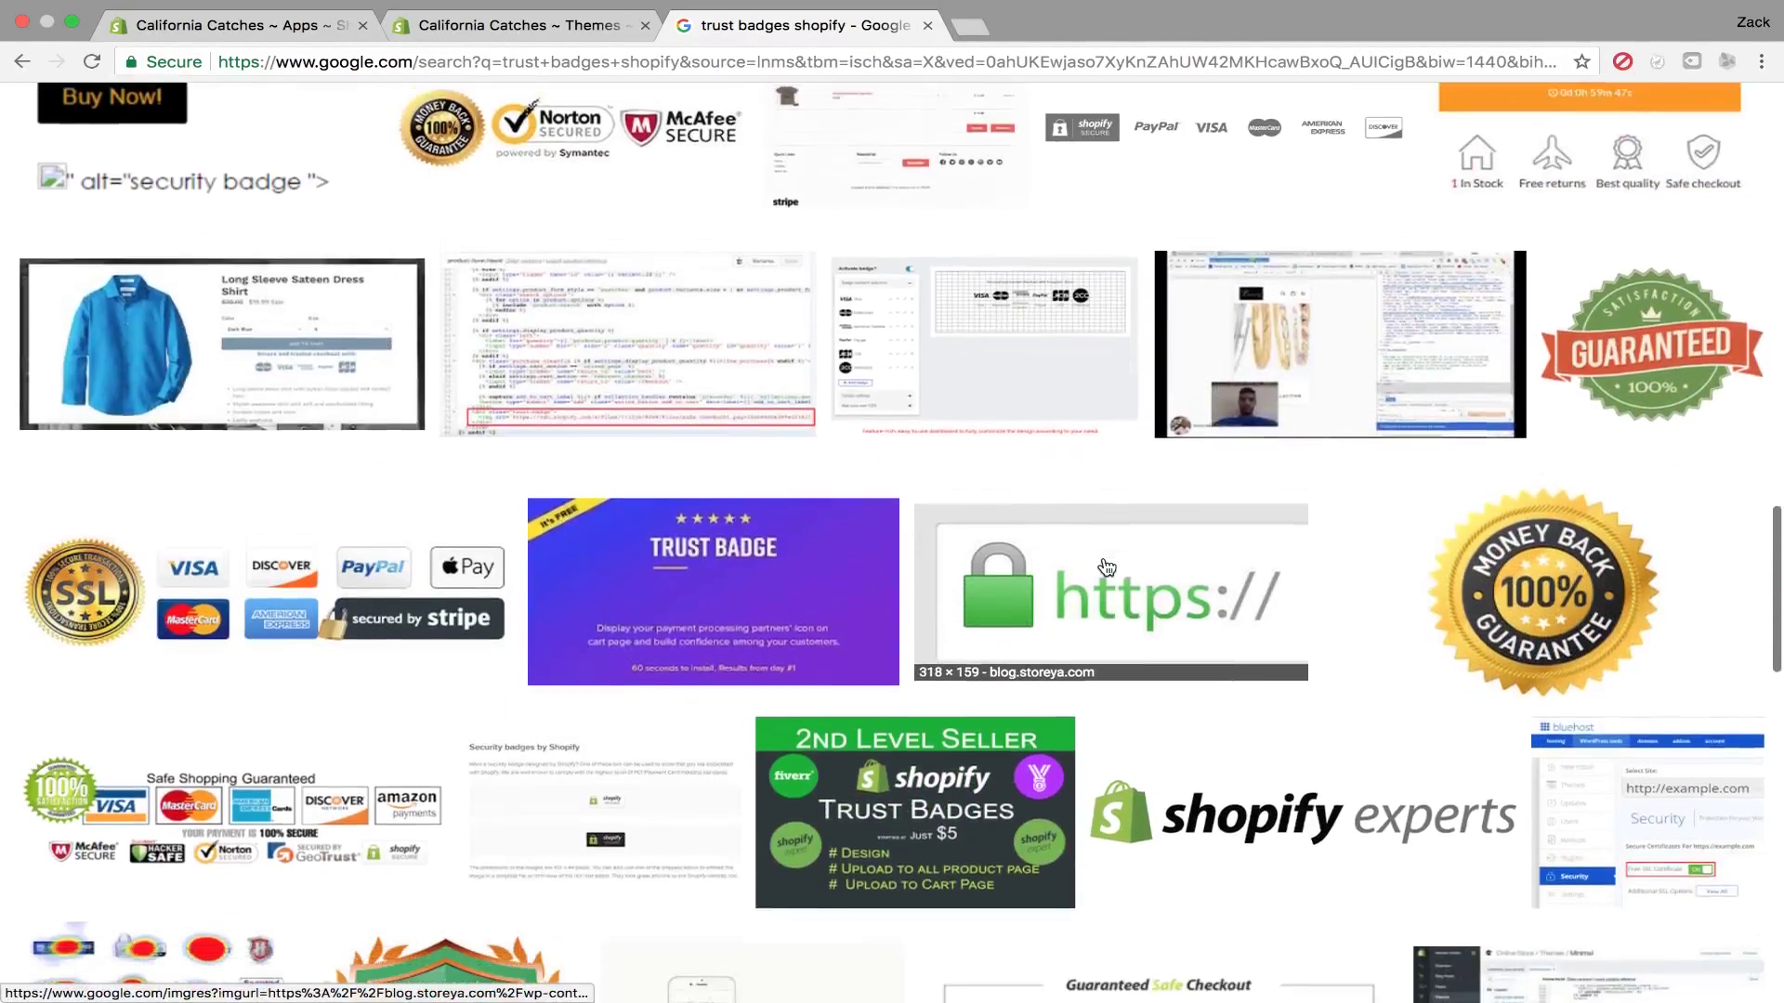
{"action": "scroll", "coordinate": [1106, 567], "scroll_direction": "down", "scroll_amount": 5}
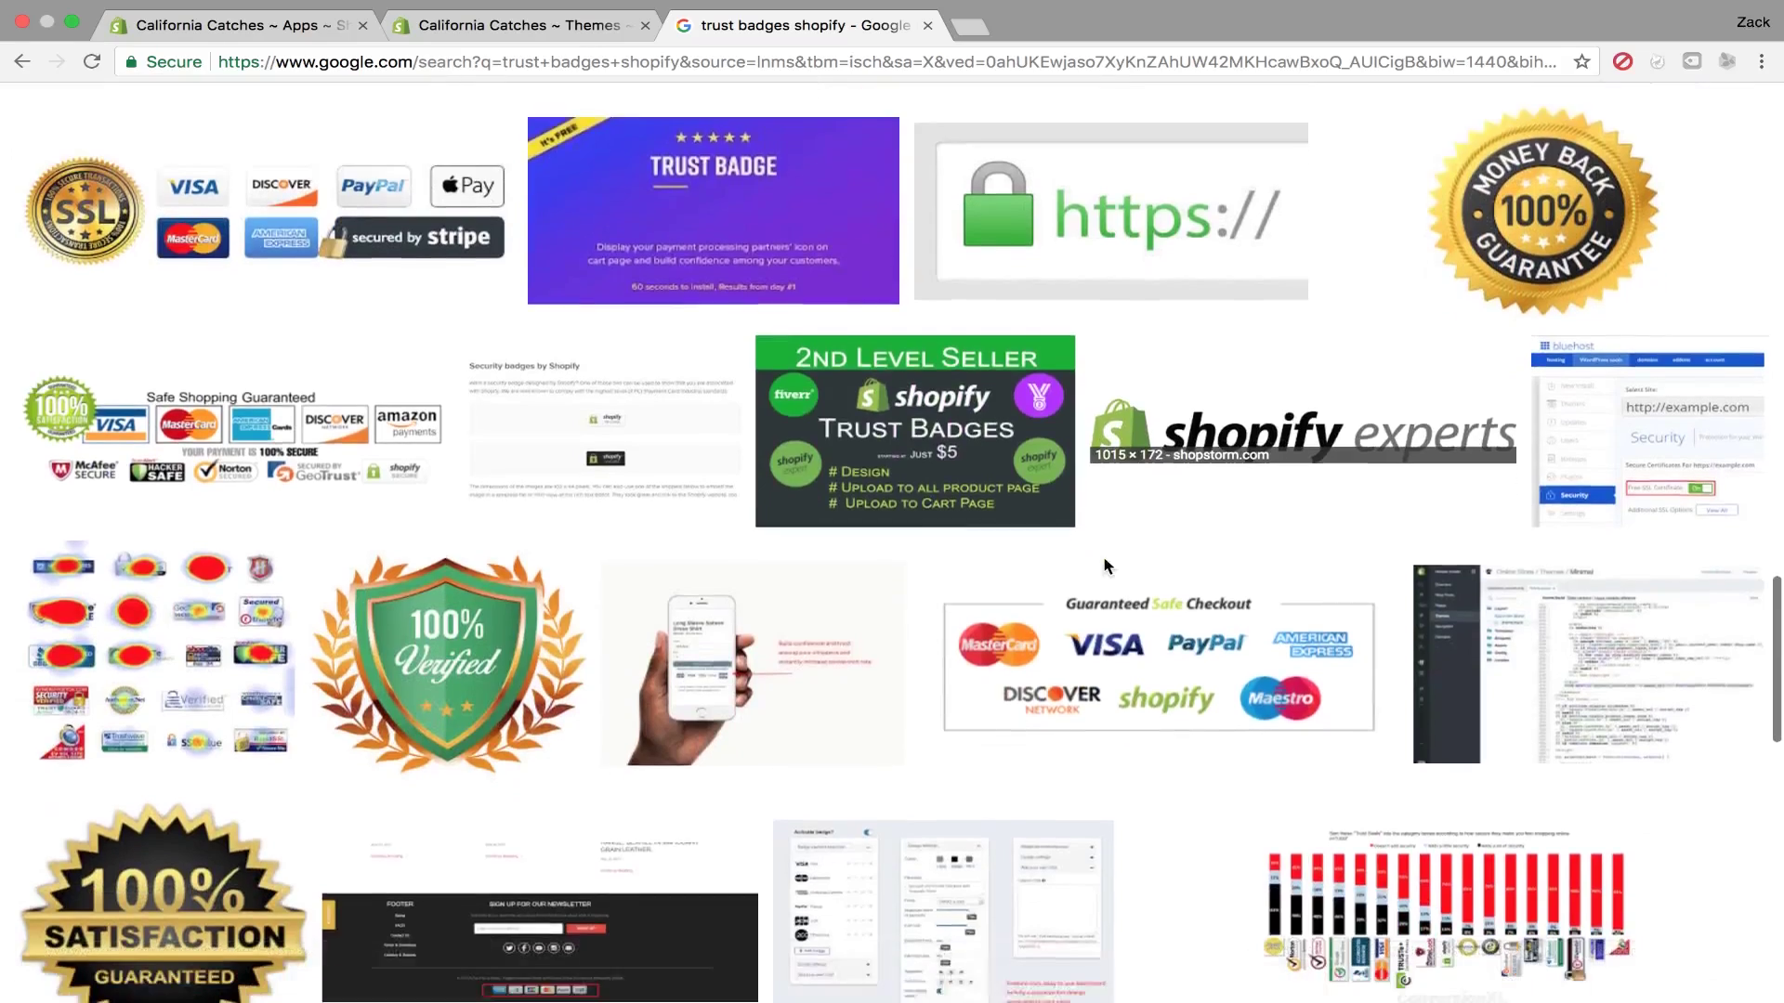
{"action": "scroll", "coordinate": [1106, 565], "scroll_direction": "up", "scroll_amount": 15}
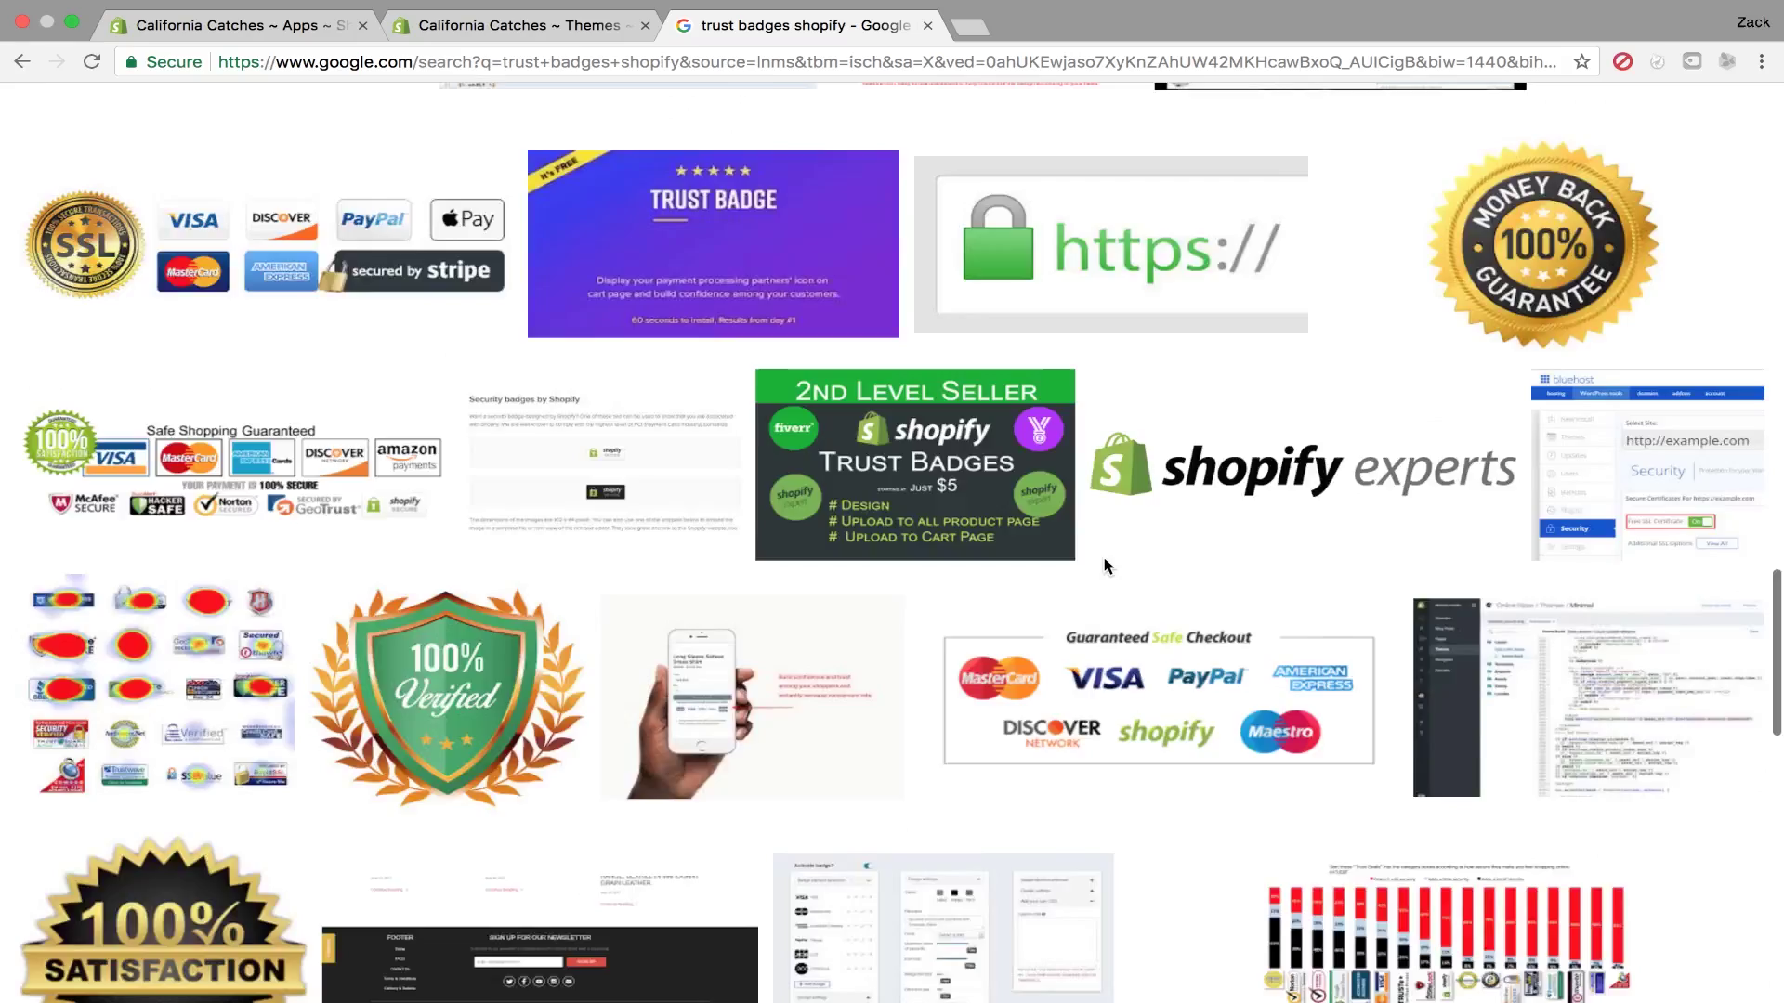
{"action": "scroll", "coordinate": [1106, 567], "scroll_direction": "up", "scroll_amount": 1}
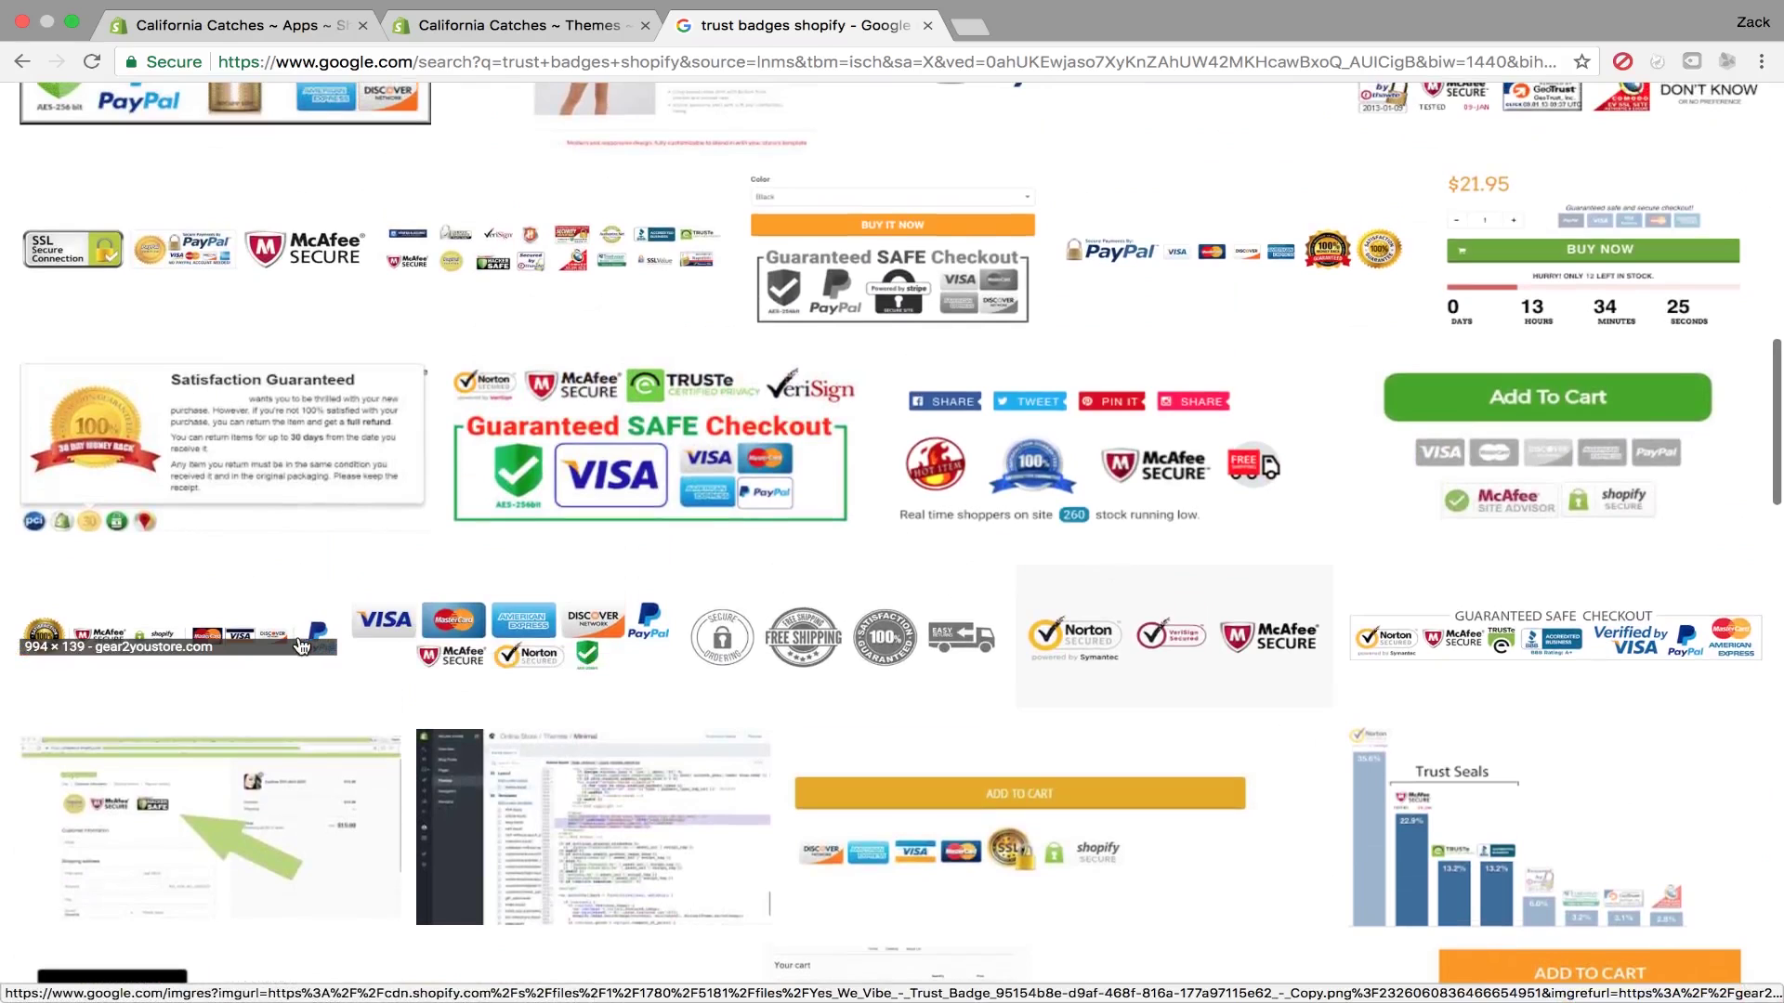
- Preview the gear2youstore badge strip, cancel saving it, and close the search tab
{"action": "left_click", "coordinate": [206, 637]}
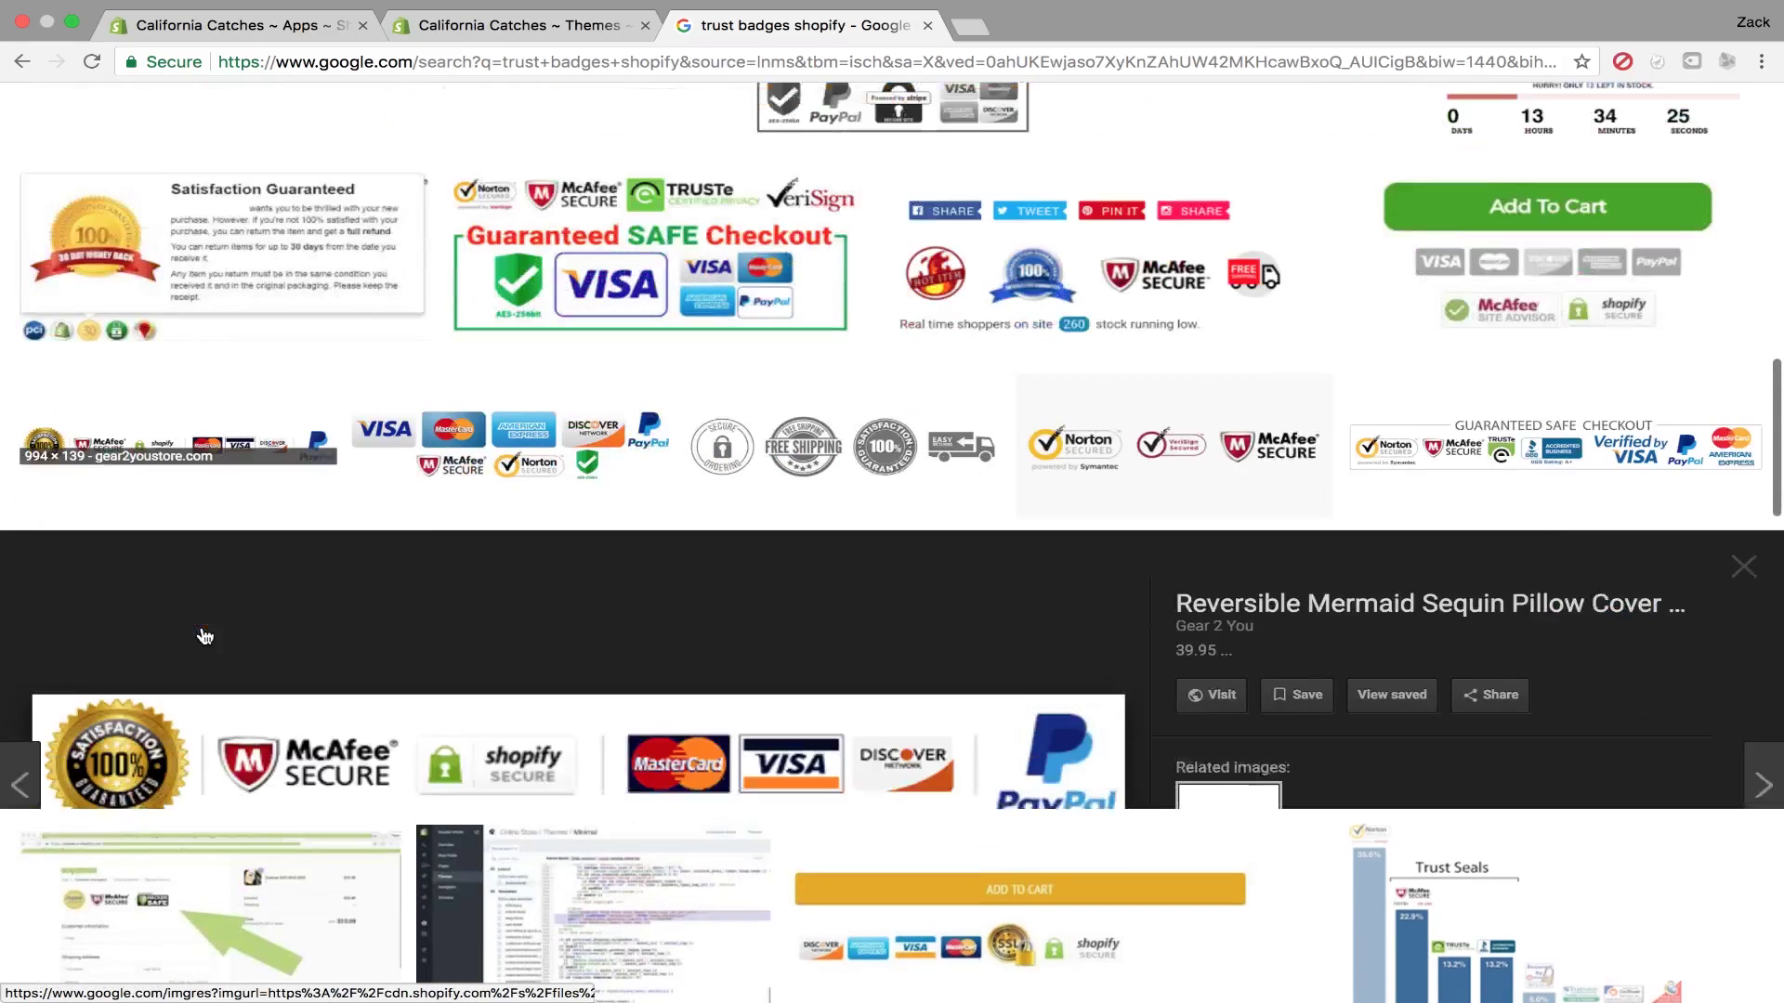
{"action": "right_click", "coordinate": [786, 570]}
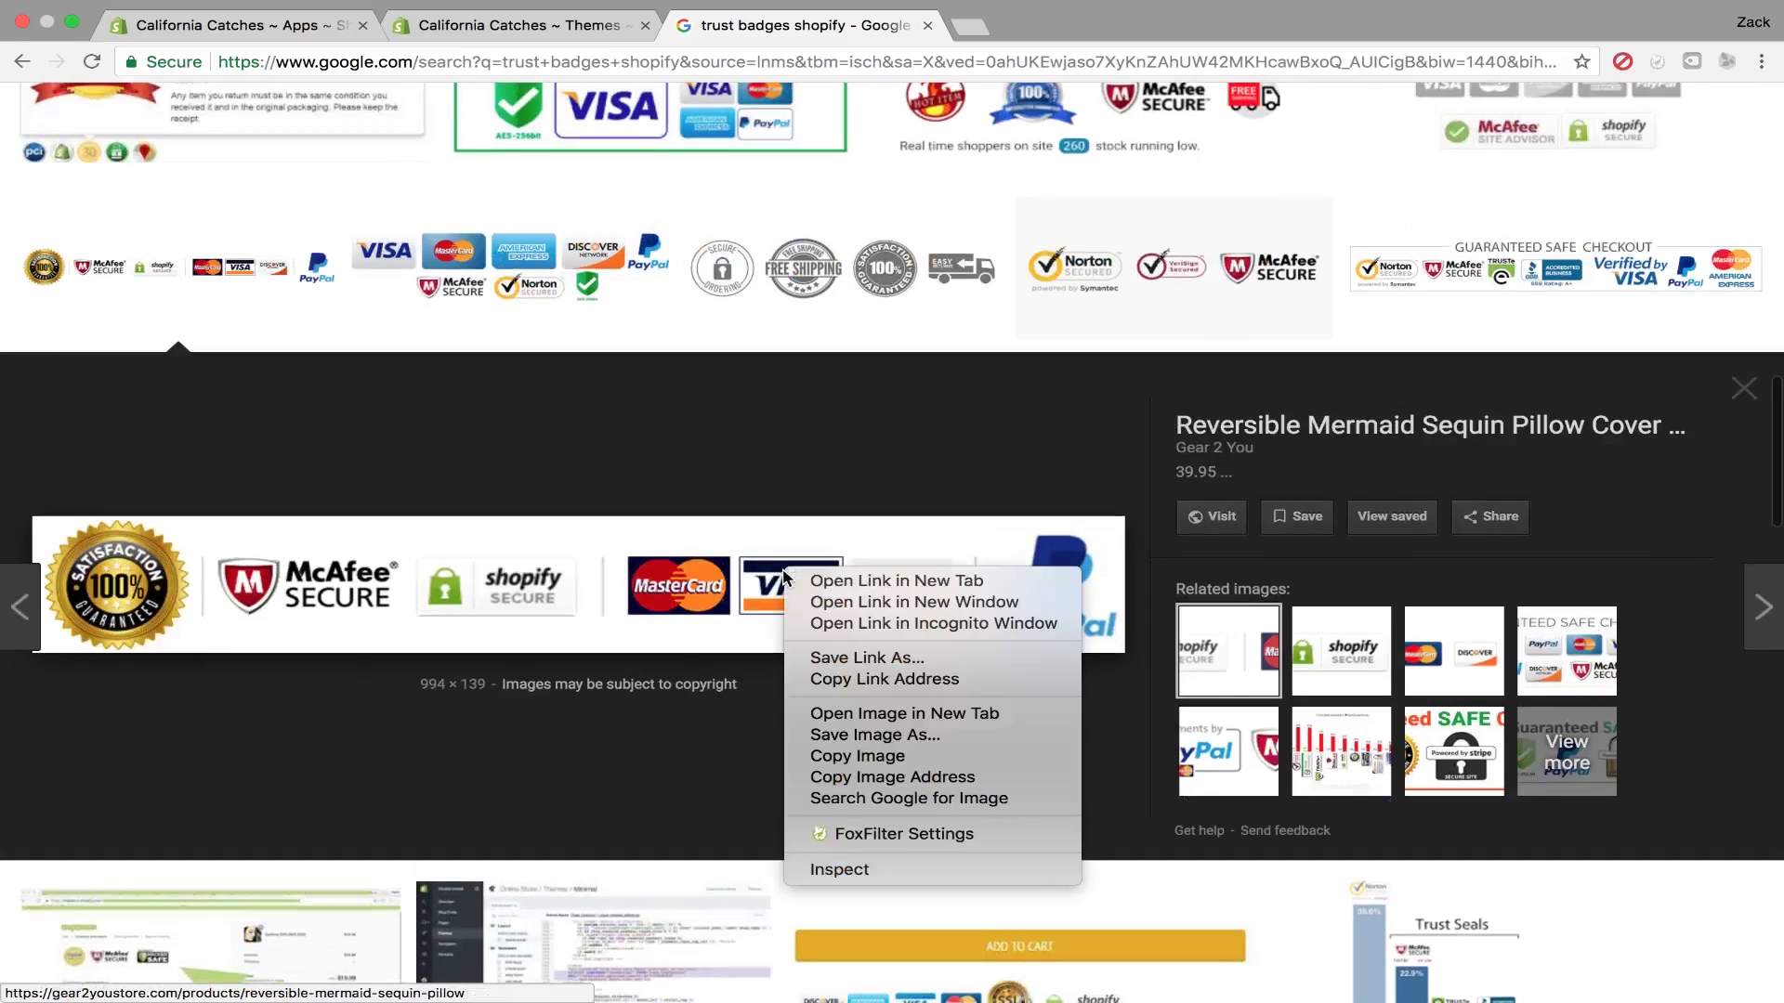
{"action": "left_click", "coordinate": [979, 744]}
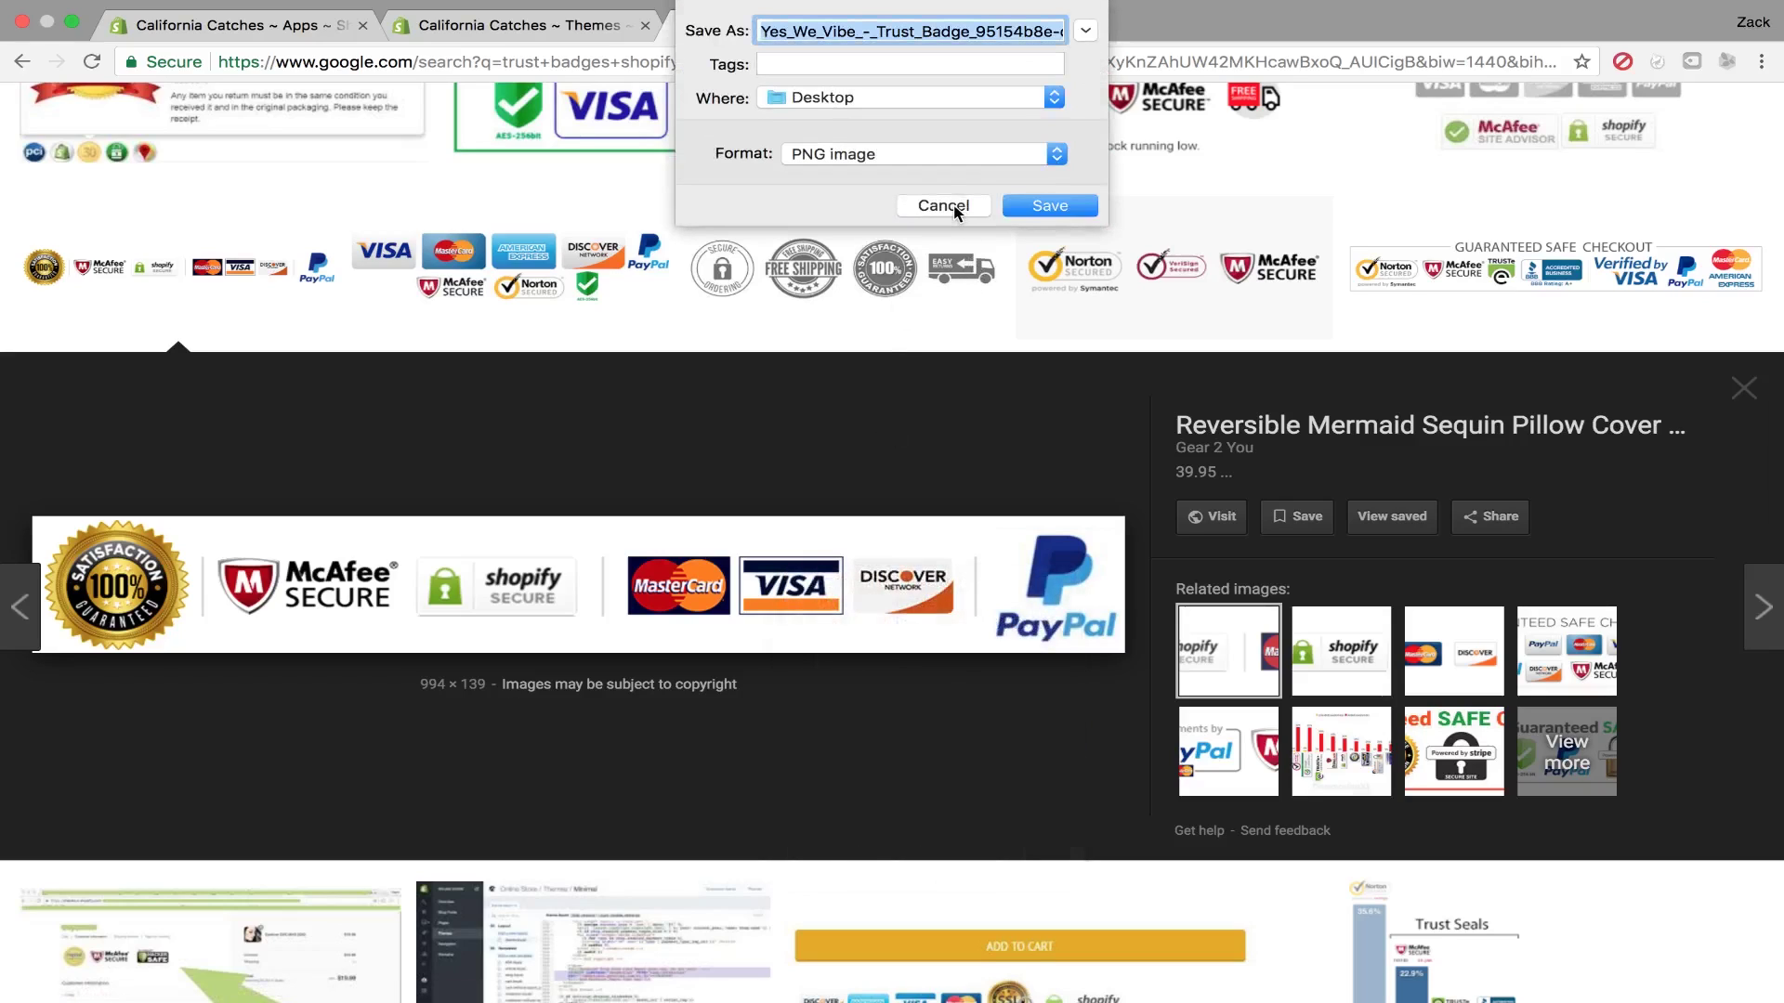
{"action": "left_click", "coordinate": [944, 206]}
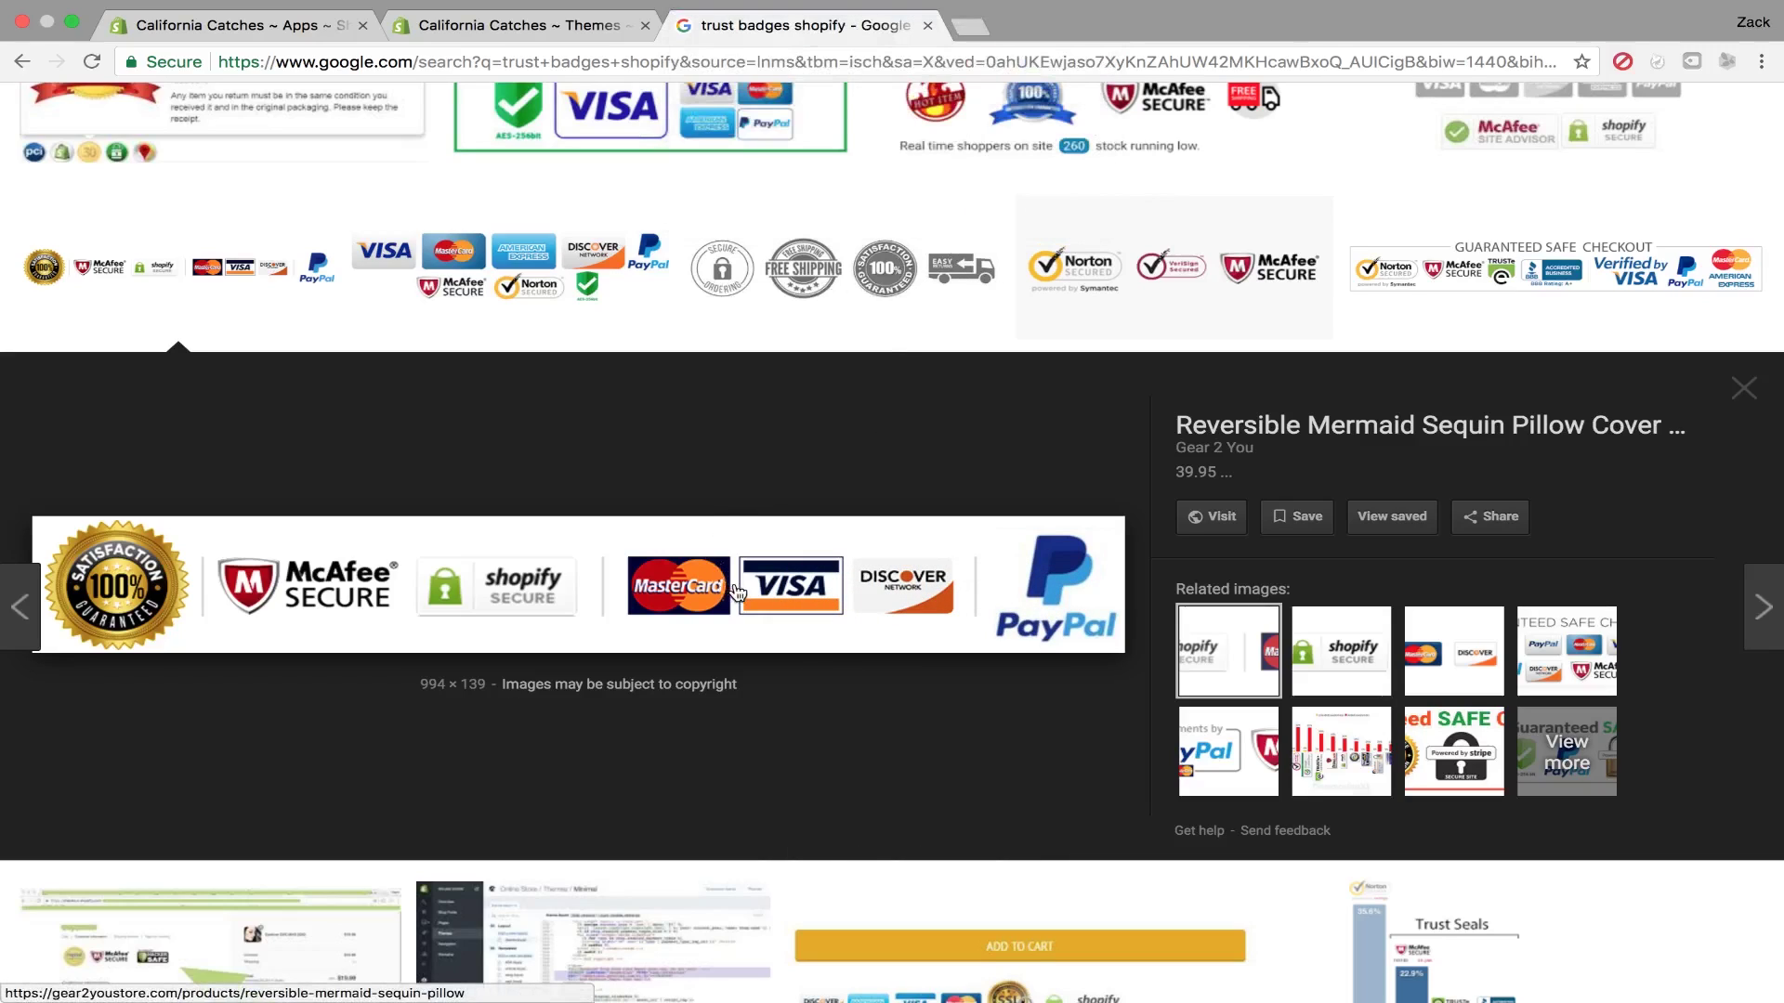
{"action": "left_click", "coordinate": [927, 25]}
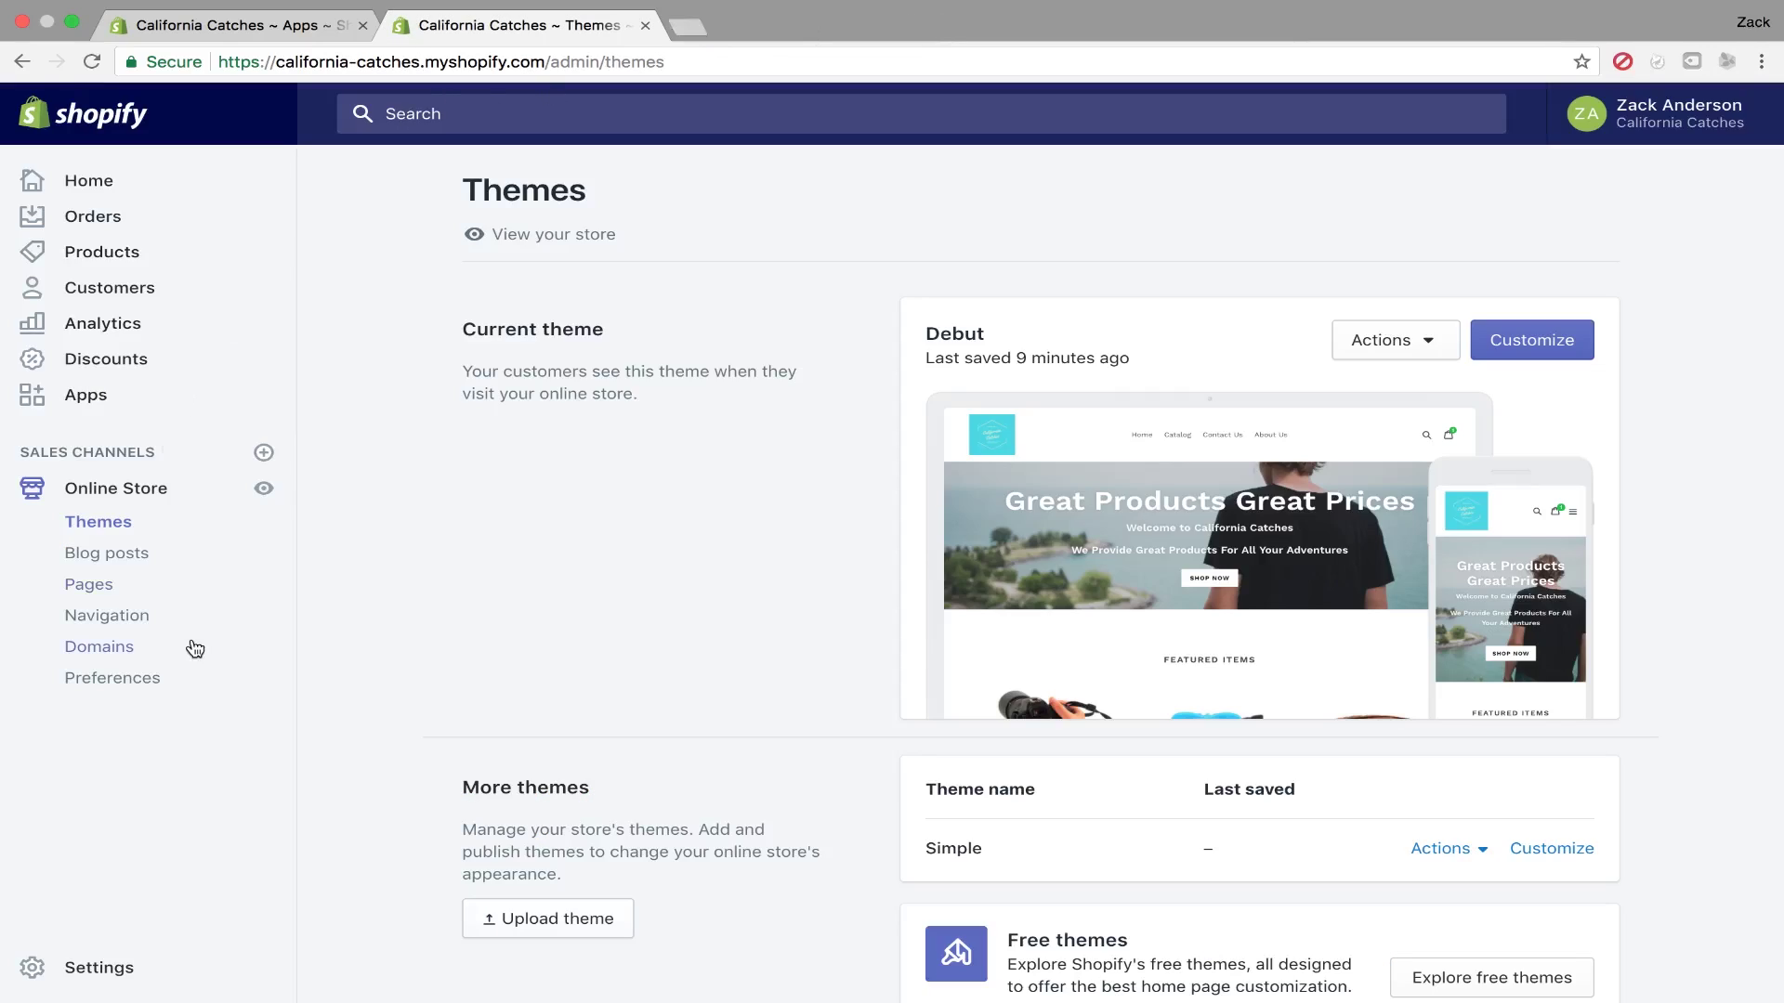
- In Settings > Files, cancel an upload and select the full trustbadge_shopify.png URL
{"action": "left_click", "coordinate": [114, 973]}
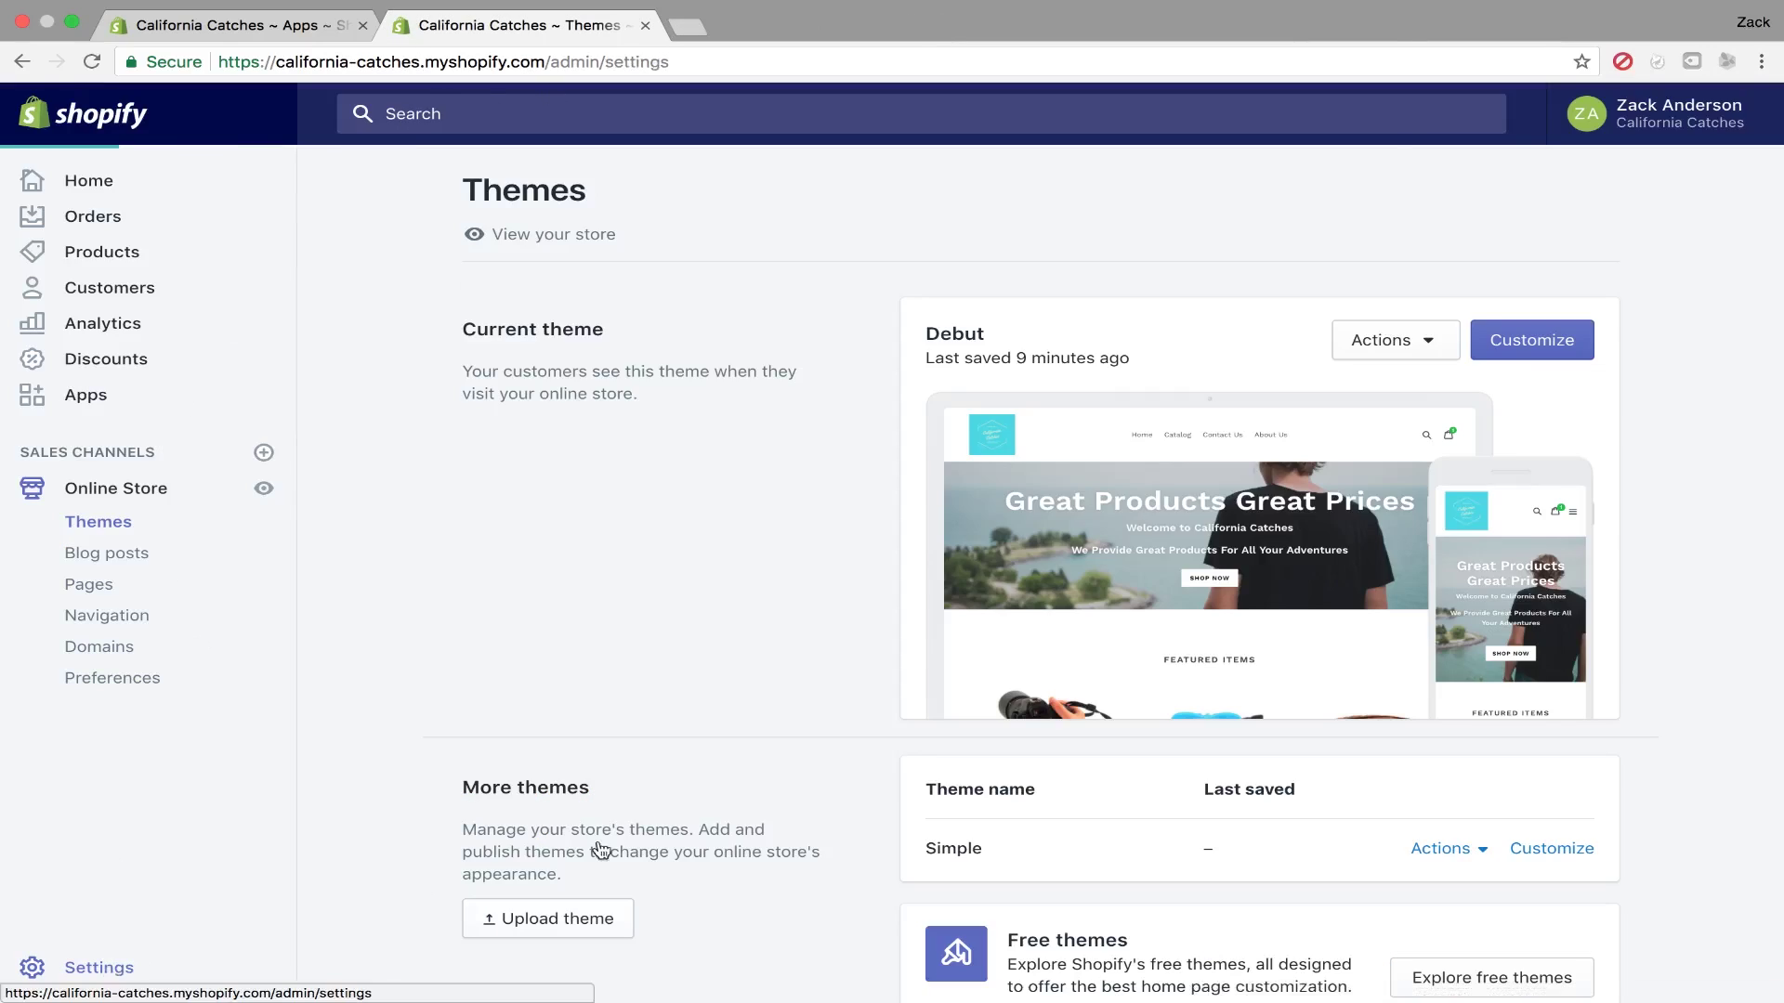
{"action": "left_click", "coordinate": [937, 551]}
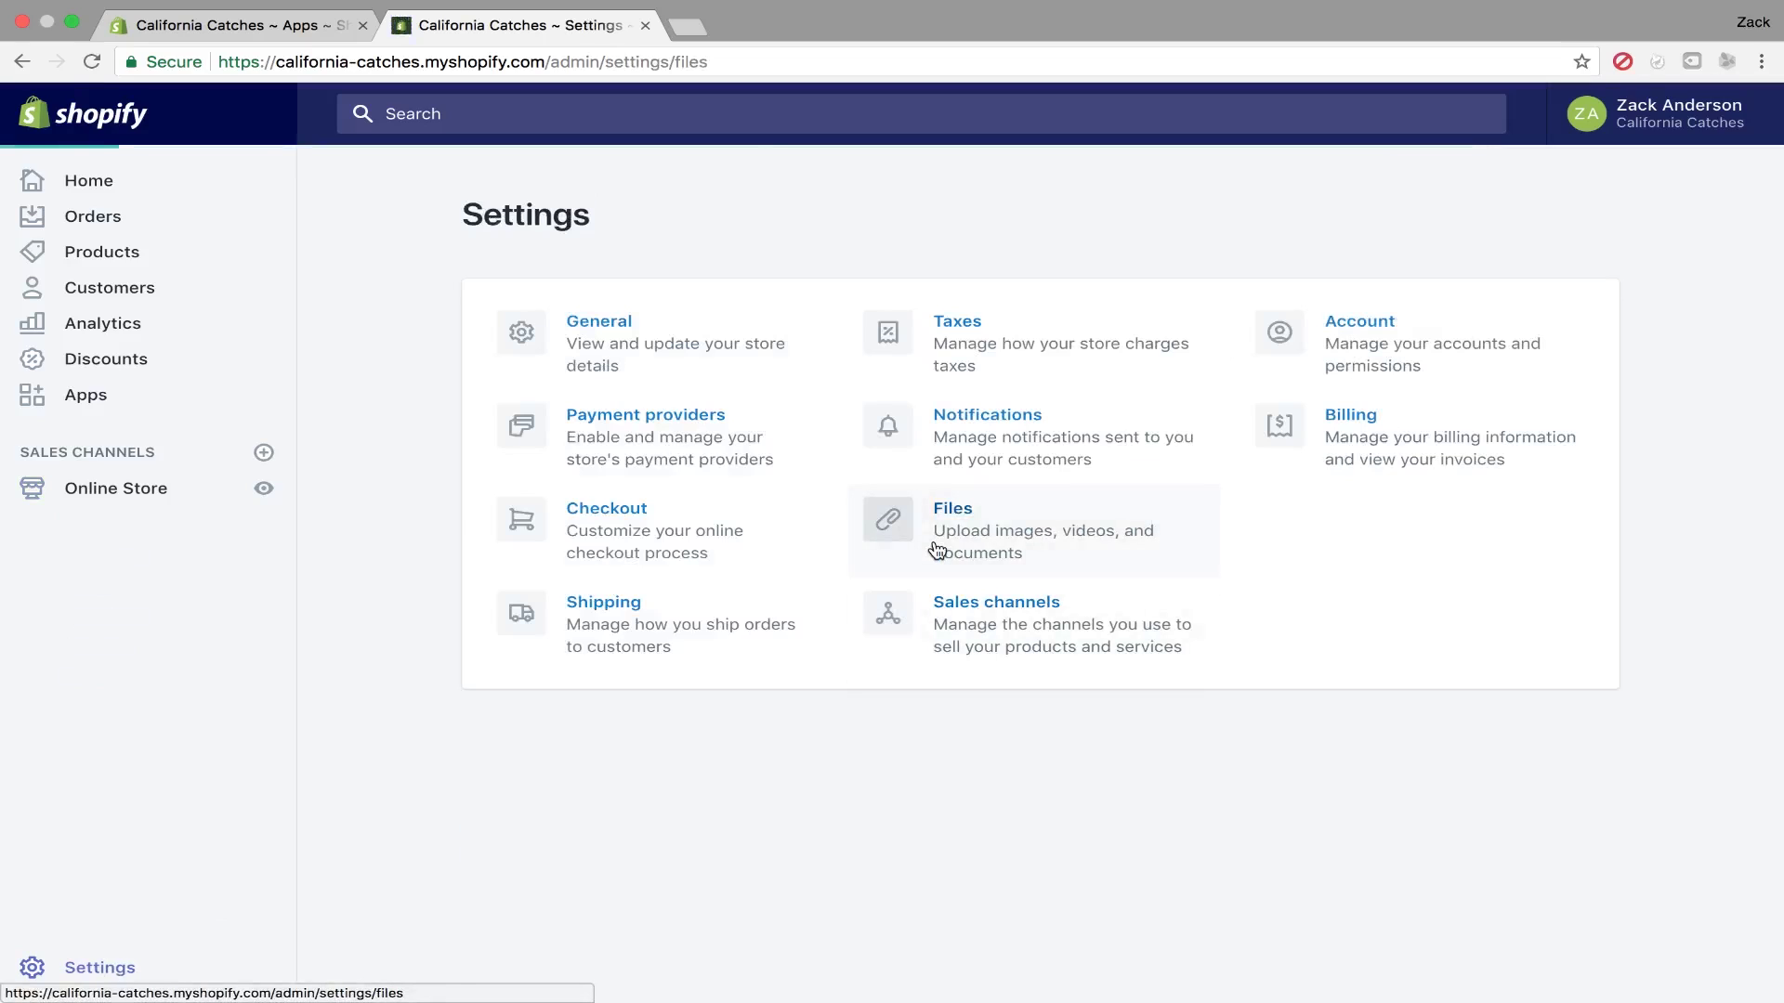
{"action": "left_click", "coordinate": [1659, 237]}
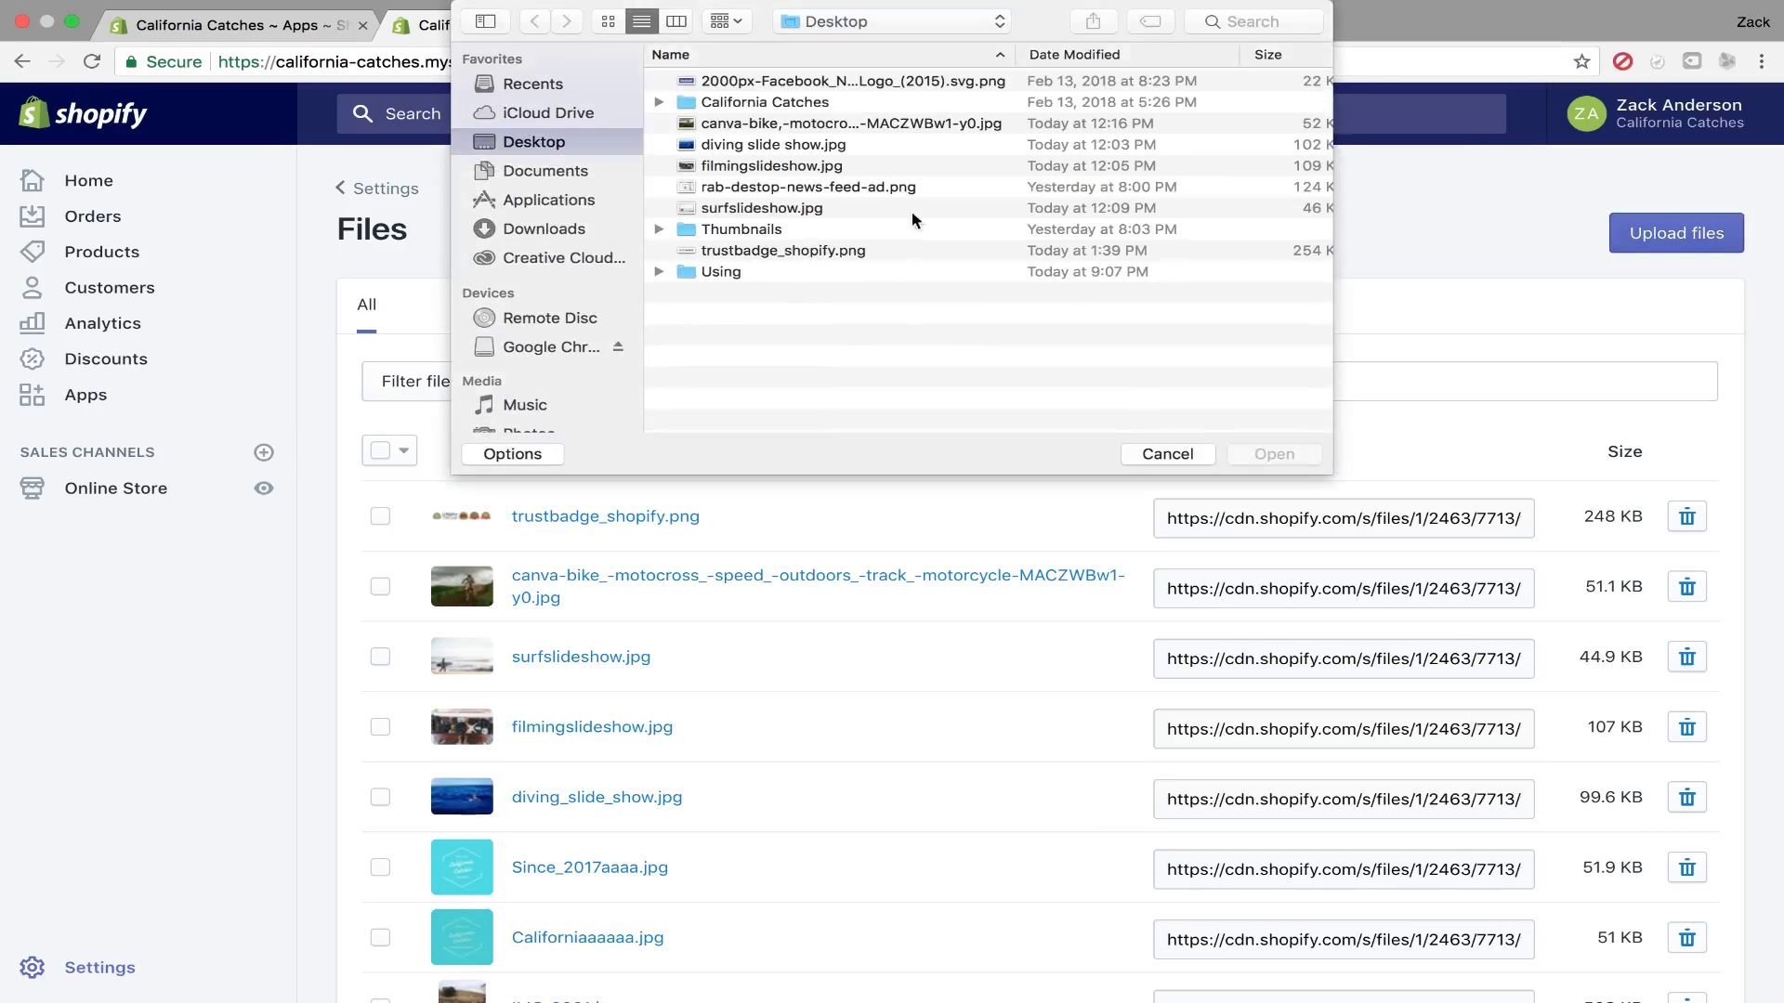
{"action": "left_click", "coordinate": [1191, 453]}
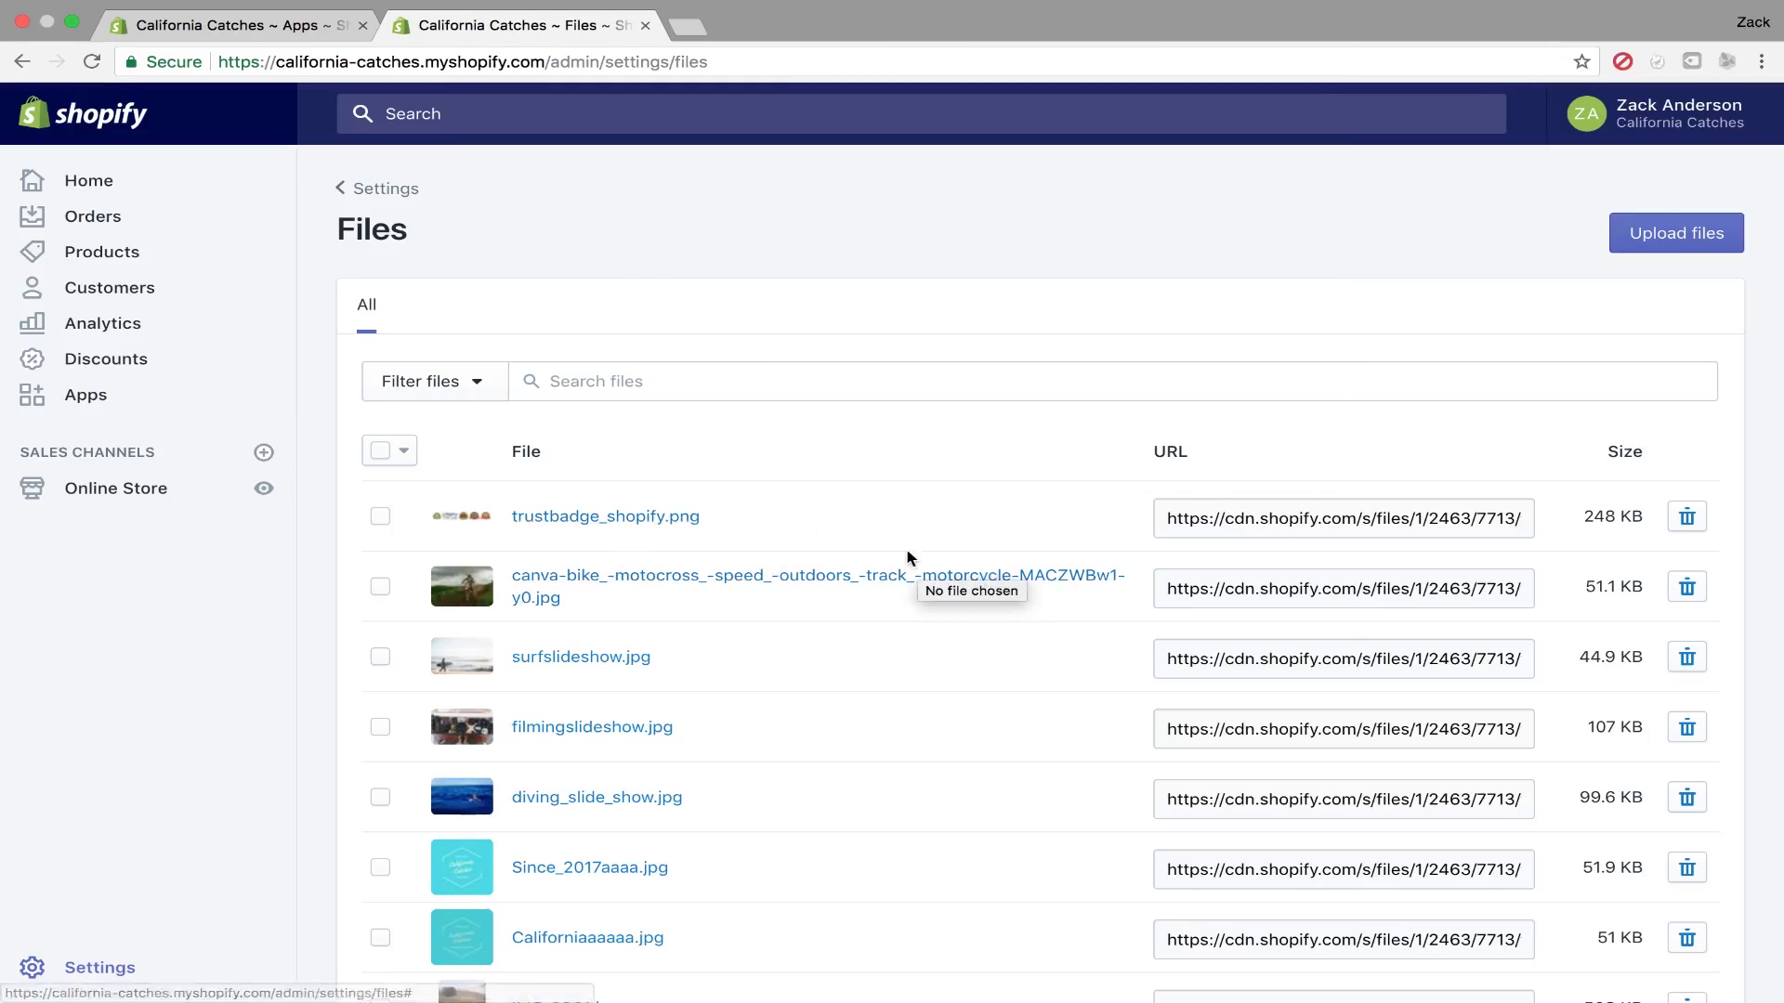
{"action": "left_click", "coordinate": [1220, 515]}
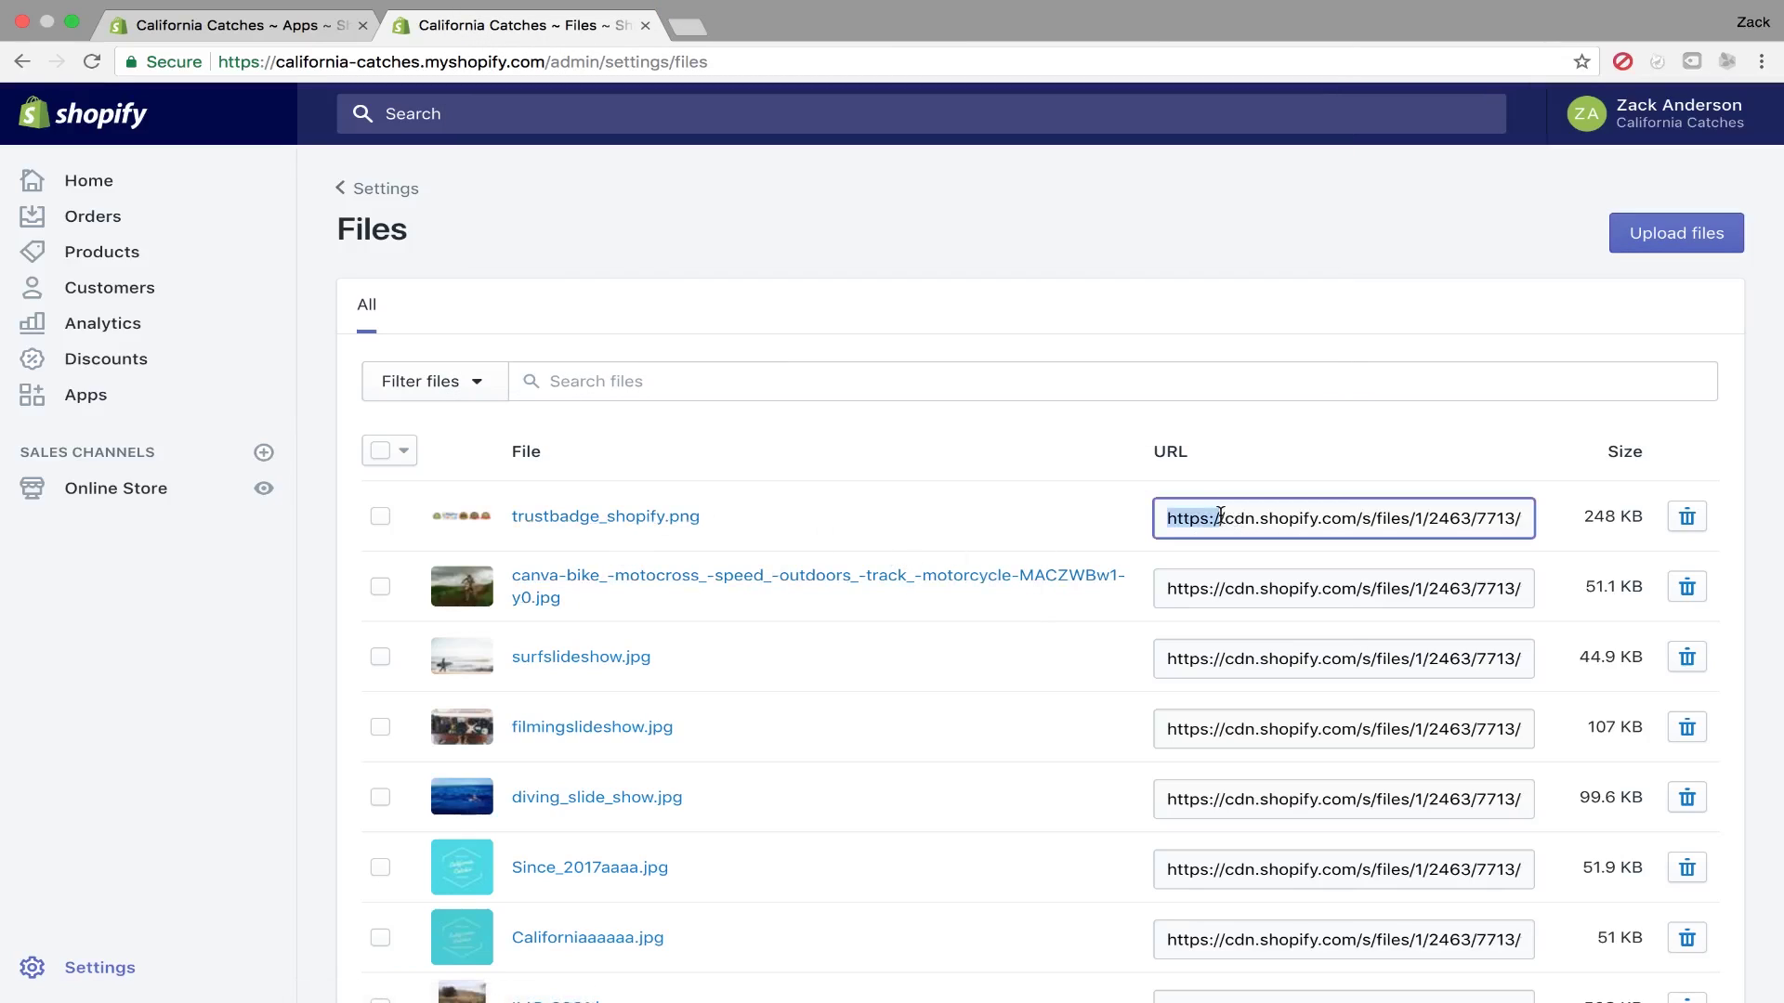
{"action": "key", "text": "super+a"}
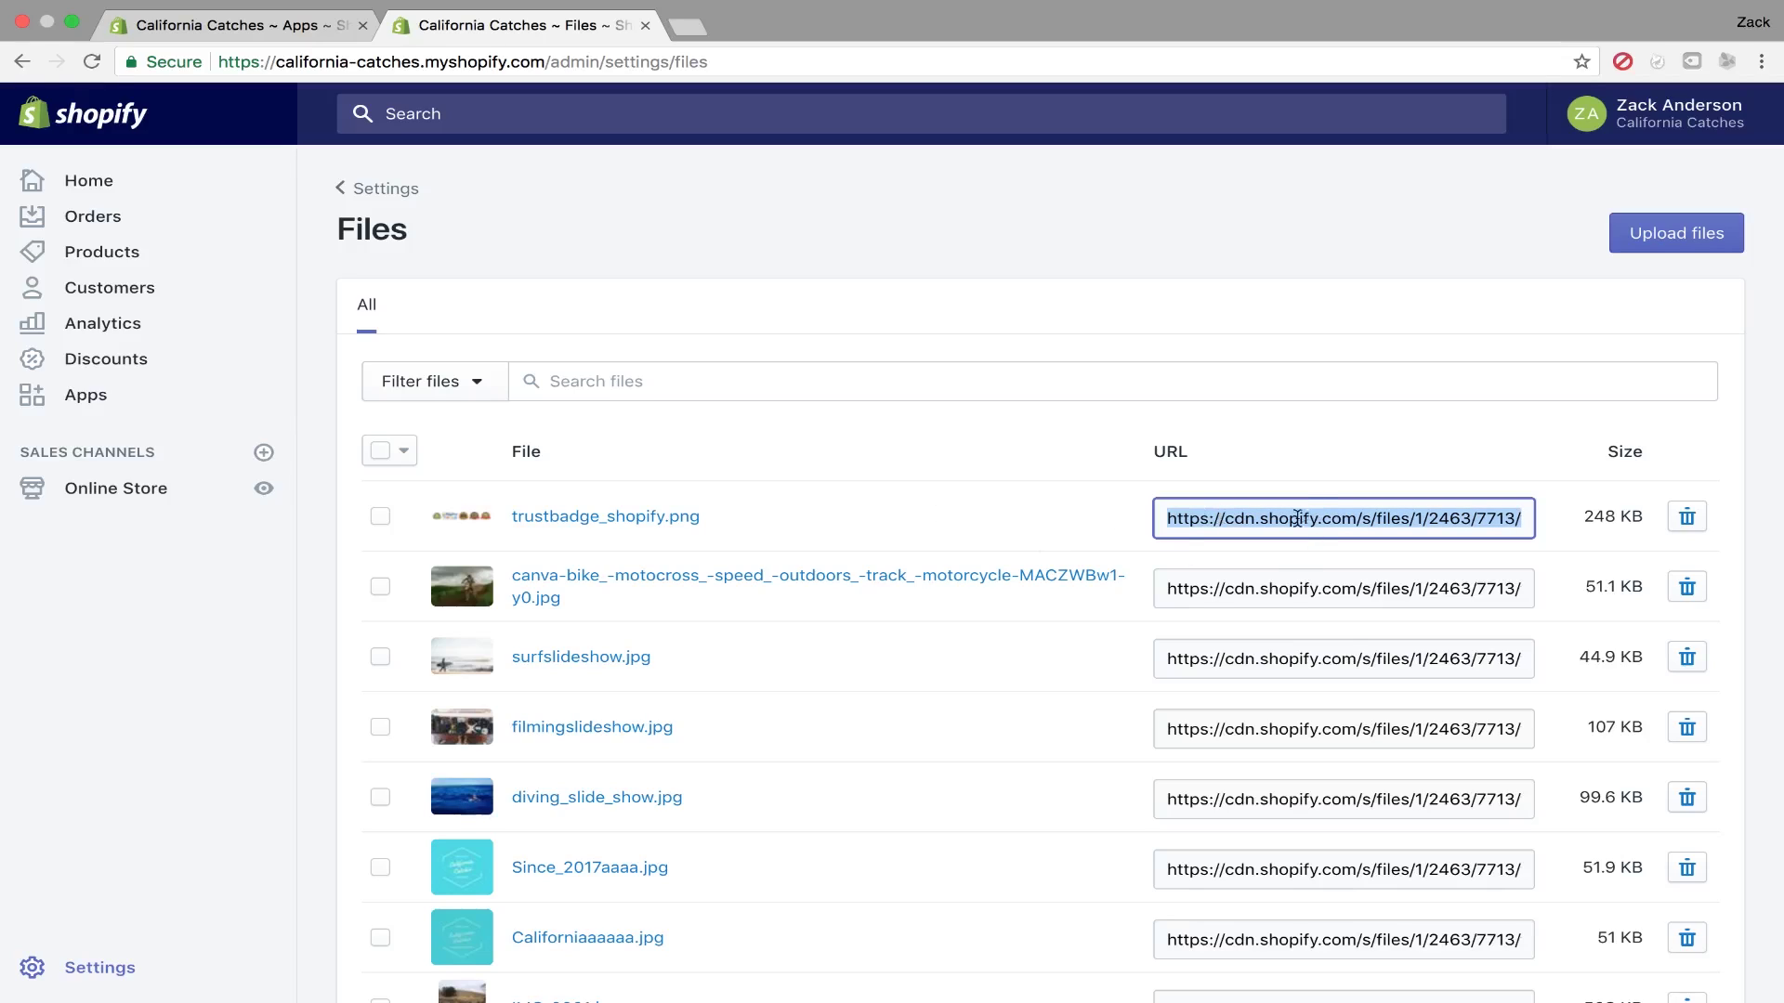
- Return to Shopify and open the Debut theme's code editor from Themes
{"action": "mouse_move", "coordinate": [398, 8]}
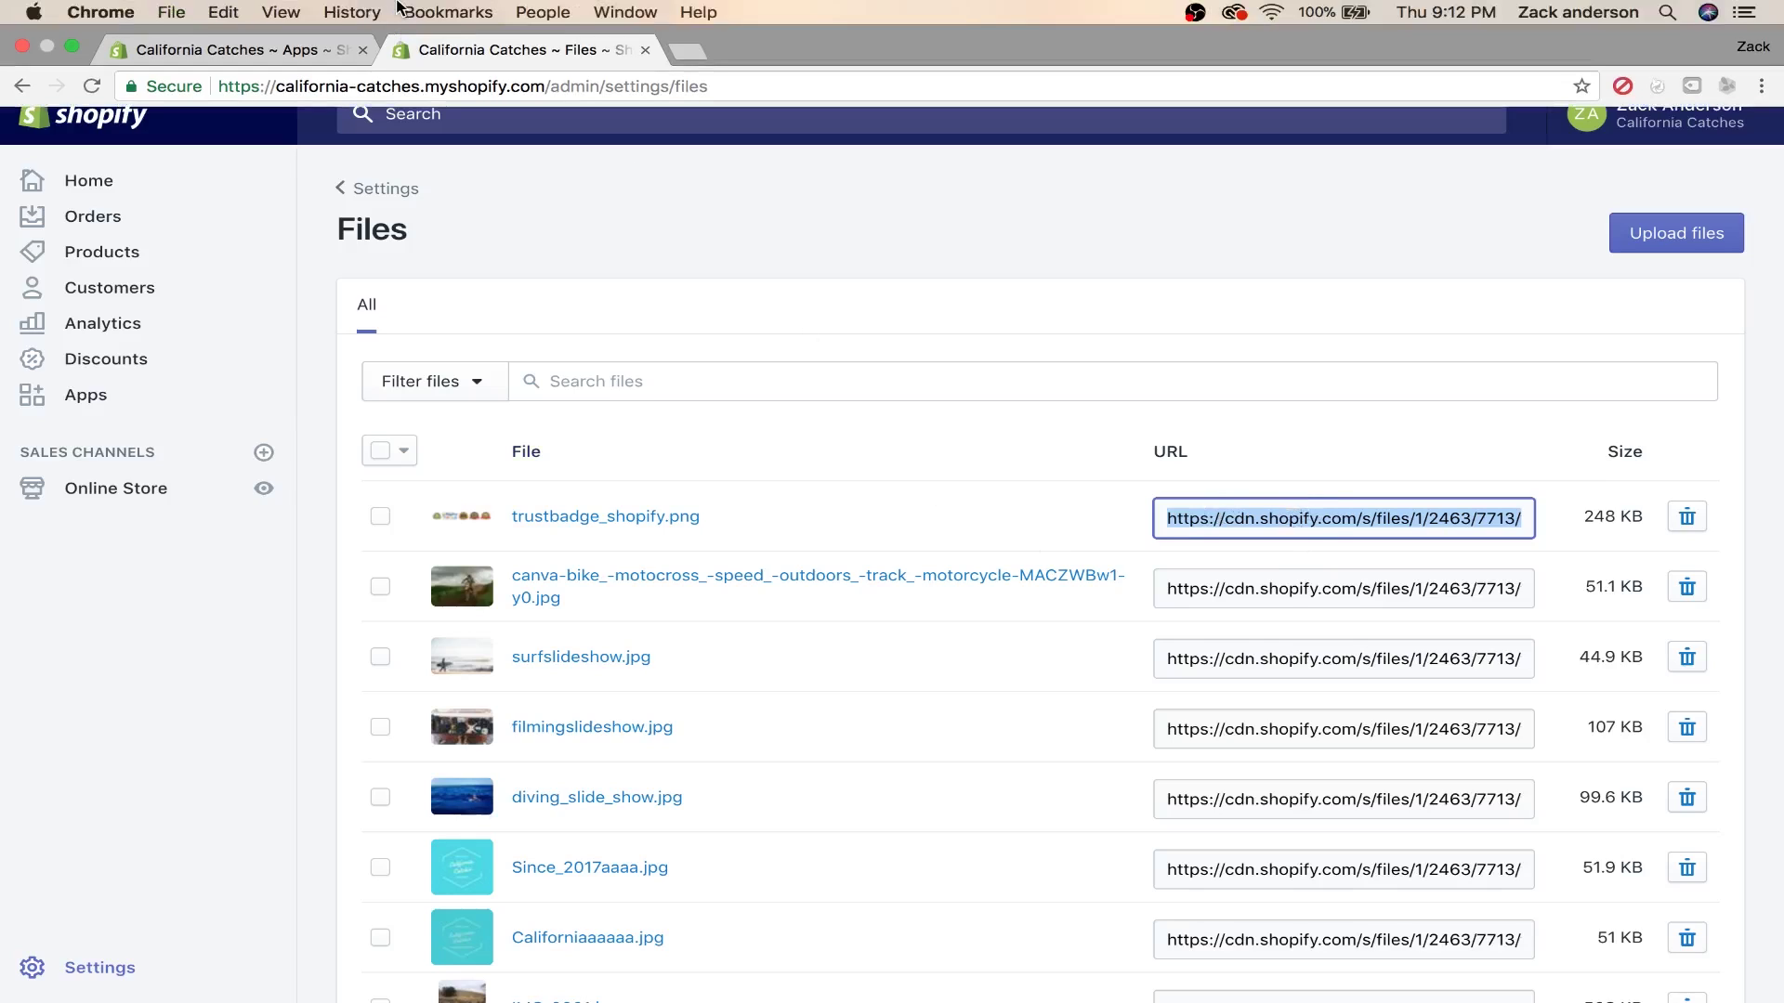
{"action": "left_click", "coordinate": [265, 51]}
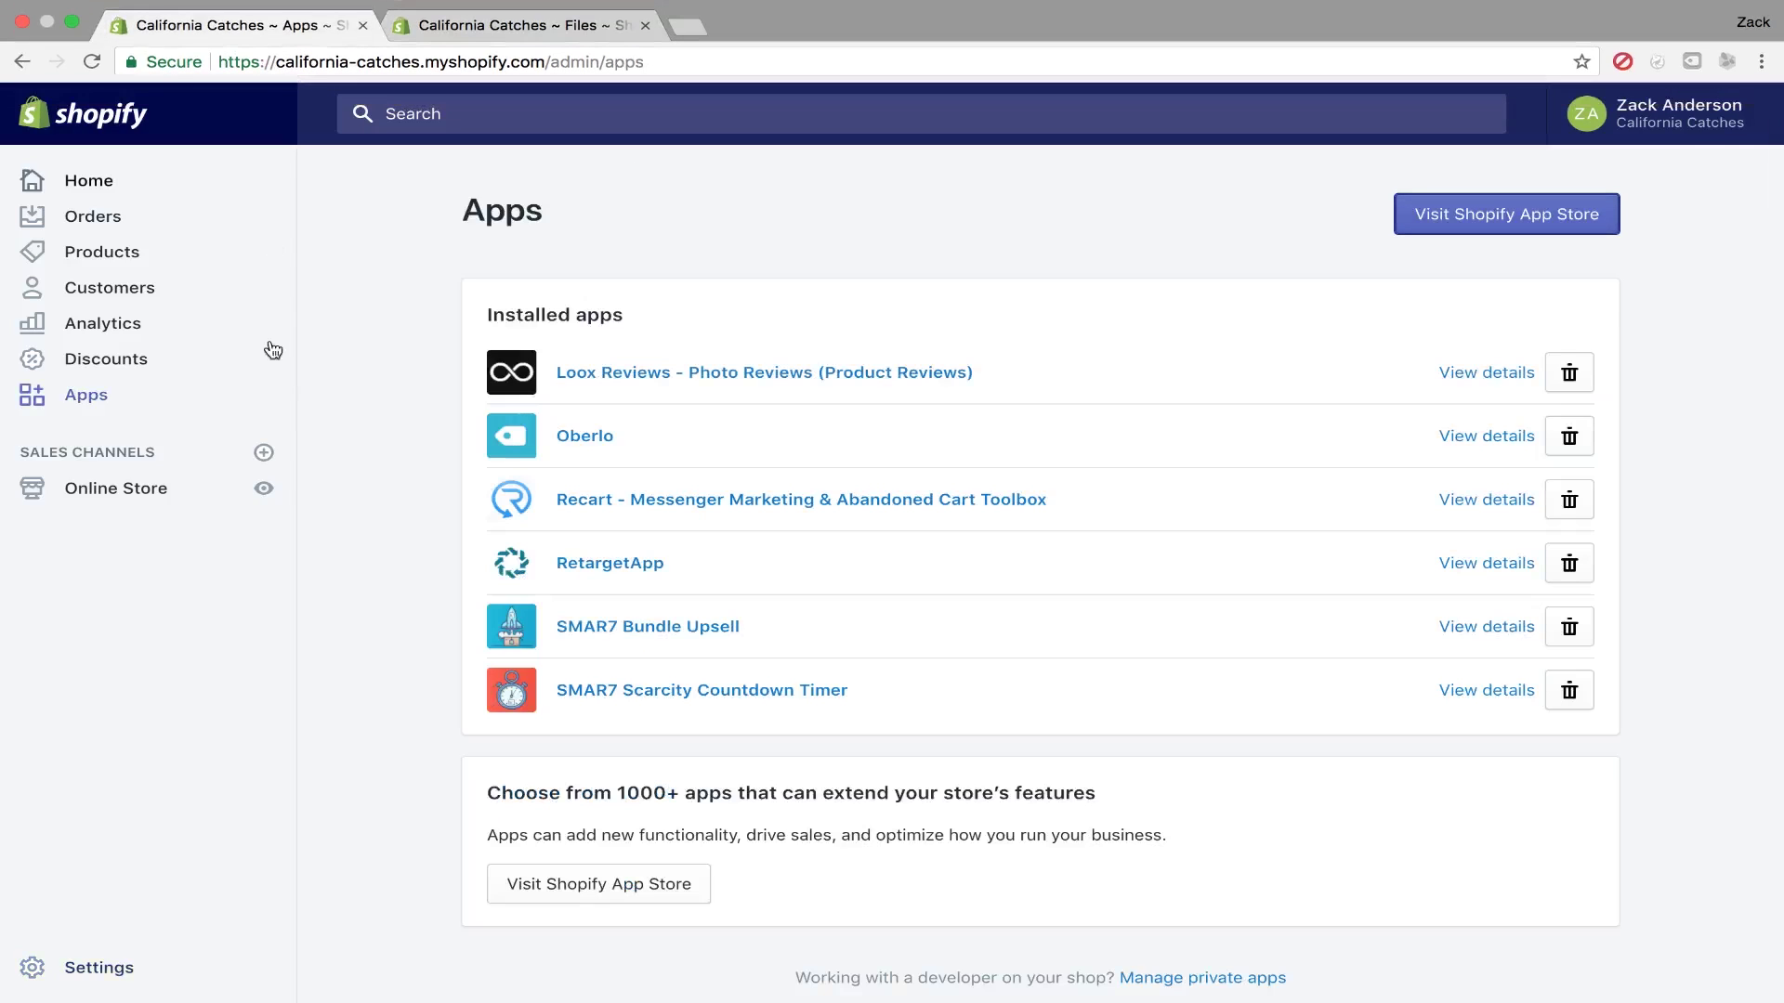
{"action": "left_click", "coordinate": [141, 487]}
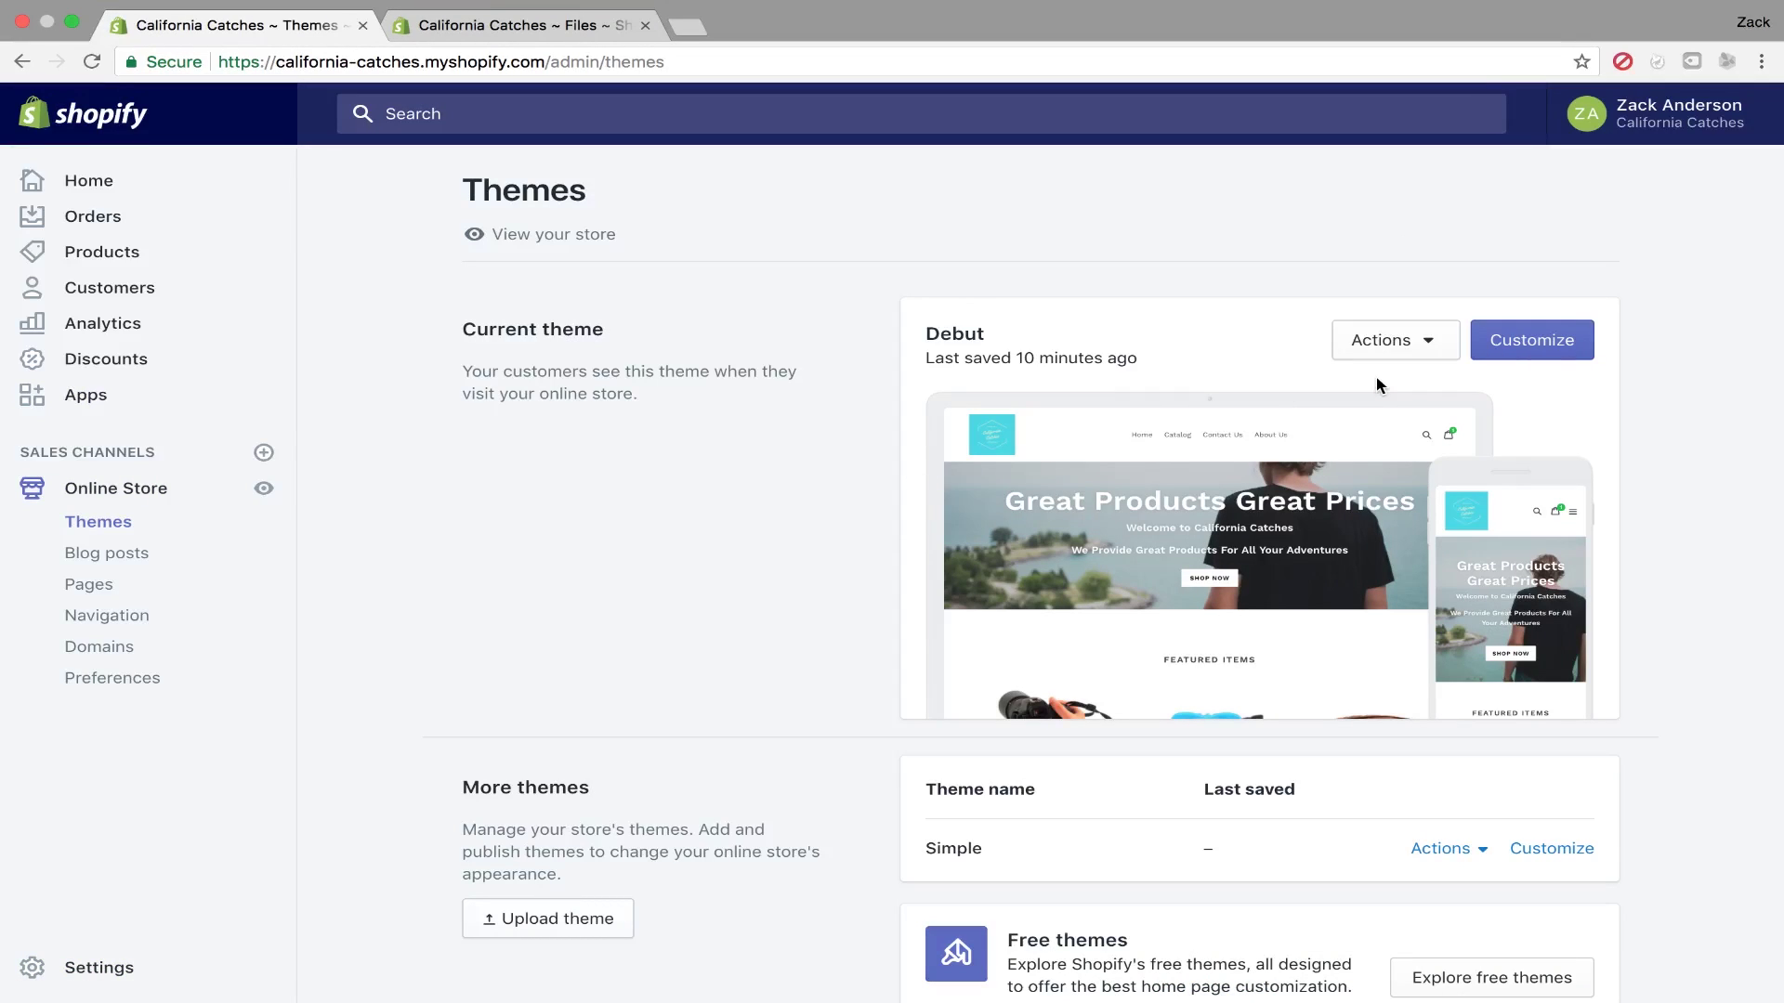
{"action": "left_click", "coordinate": [1422, 342]}
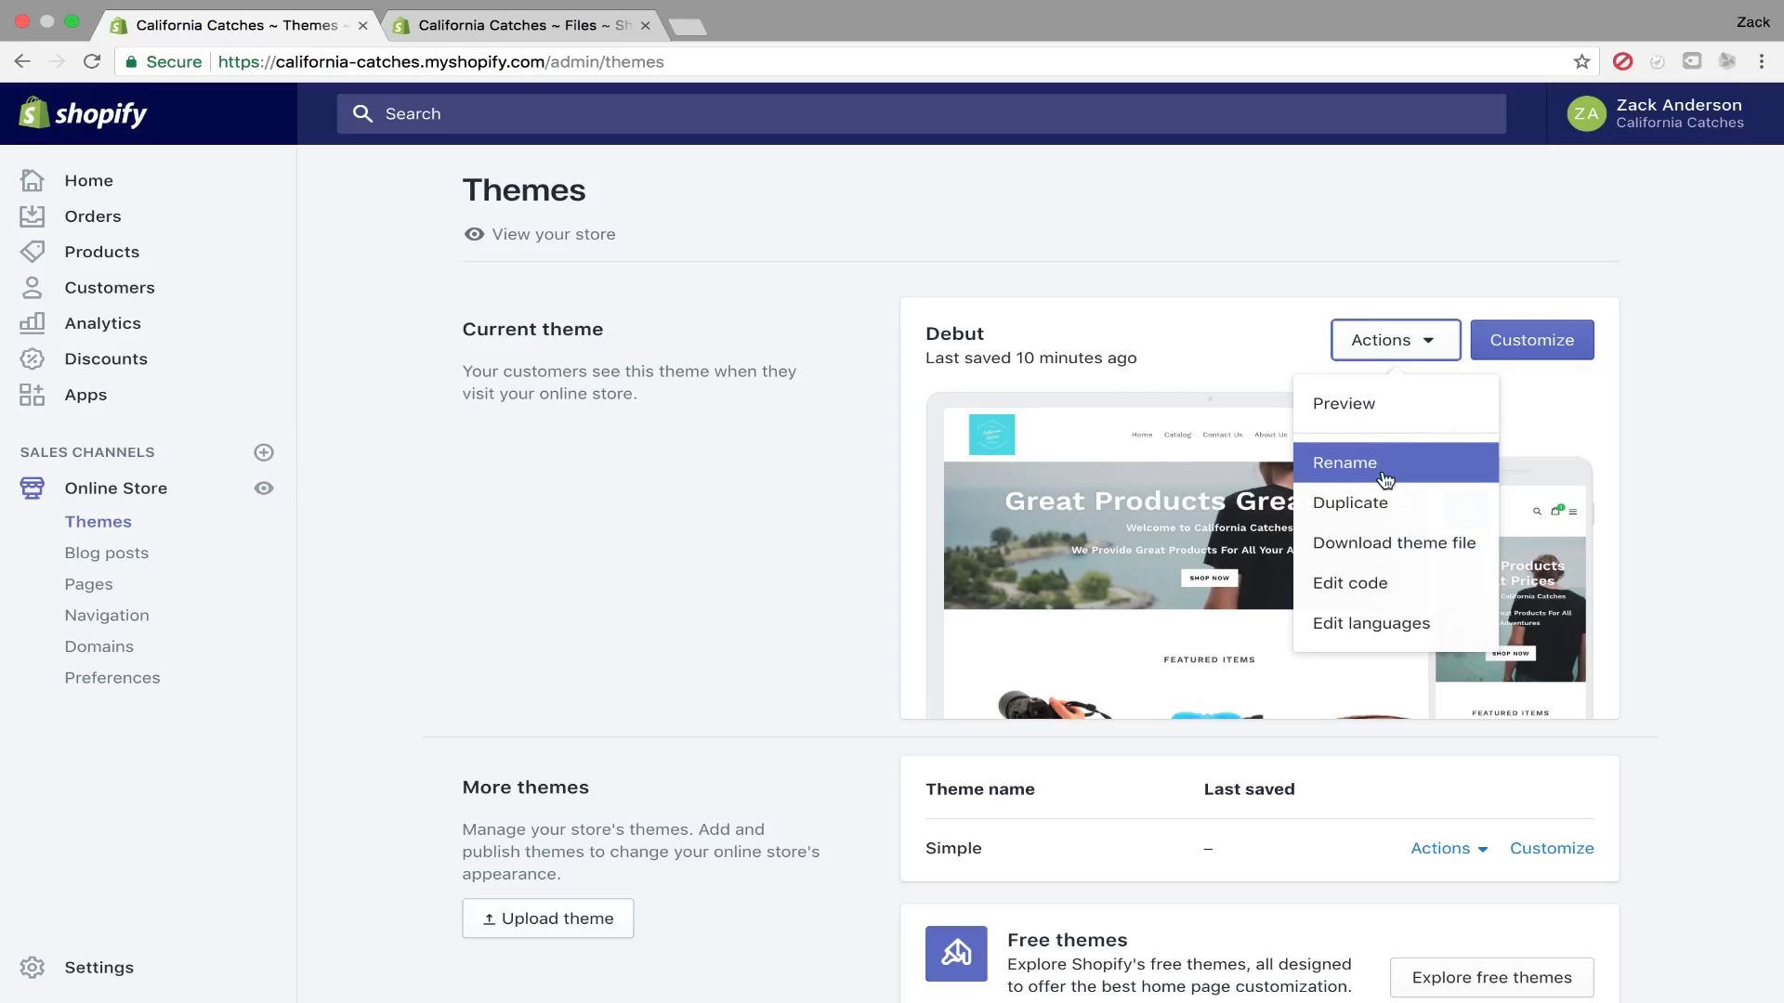
{"action": "left_click", "coordinate": [1381, 584]}
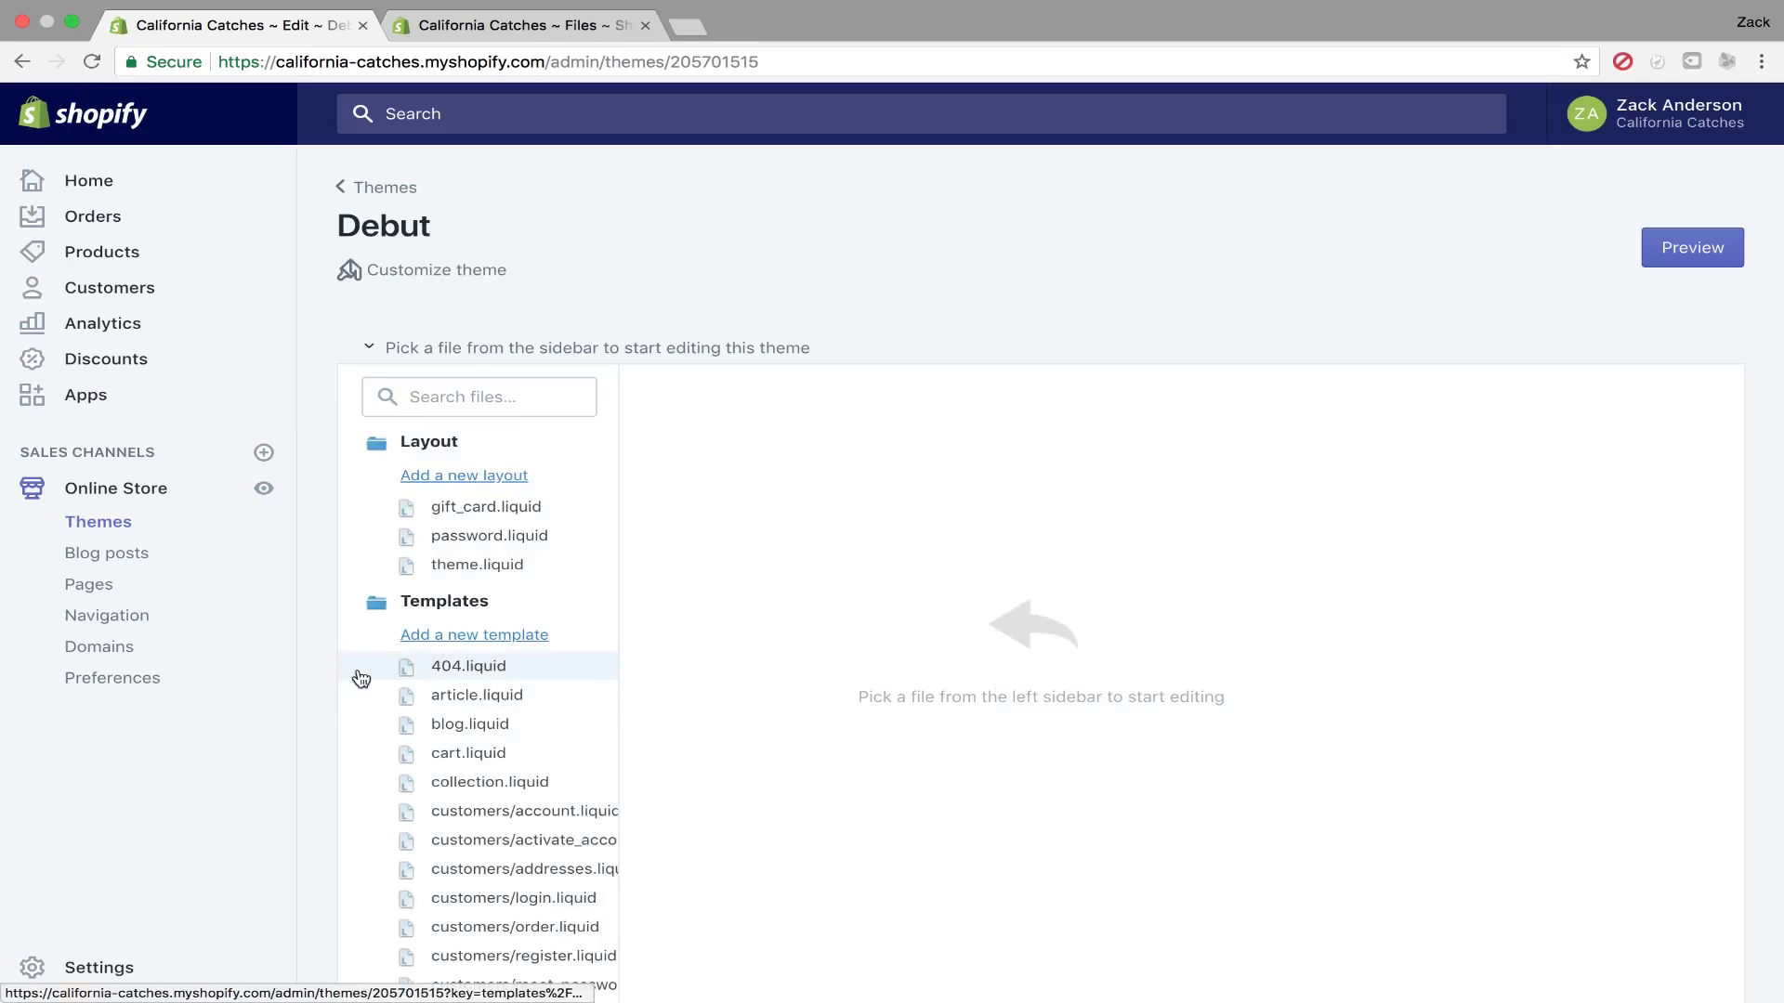
- Expand the Sections folder and open product-template.liquid
{"action": "scroll", "coordinate": [527, 736], "scroll_direction": "down", "scroll_amount": 10}
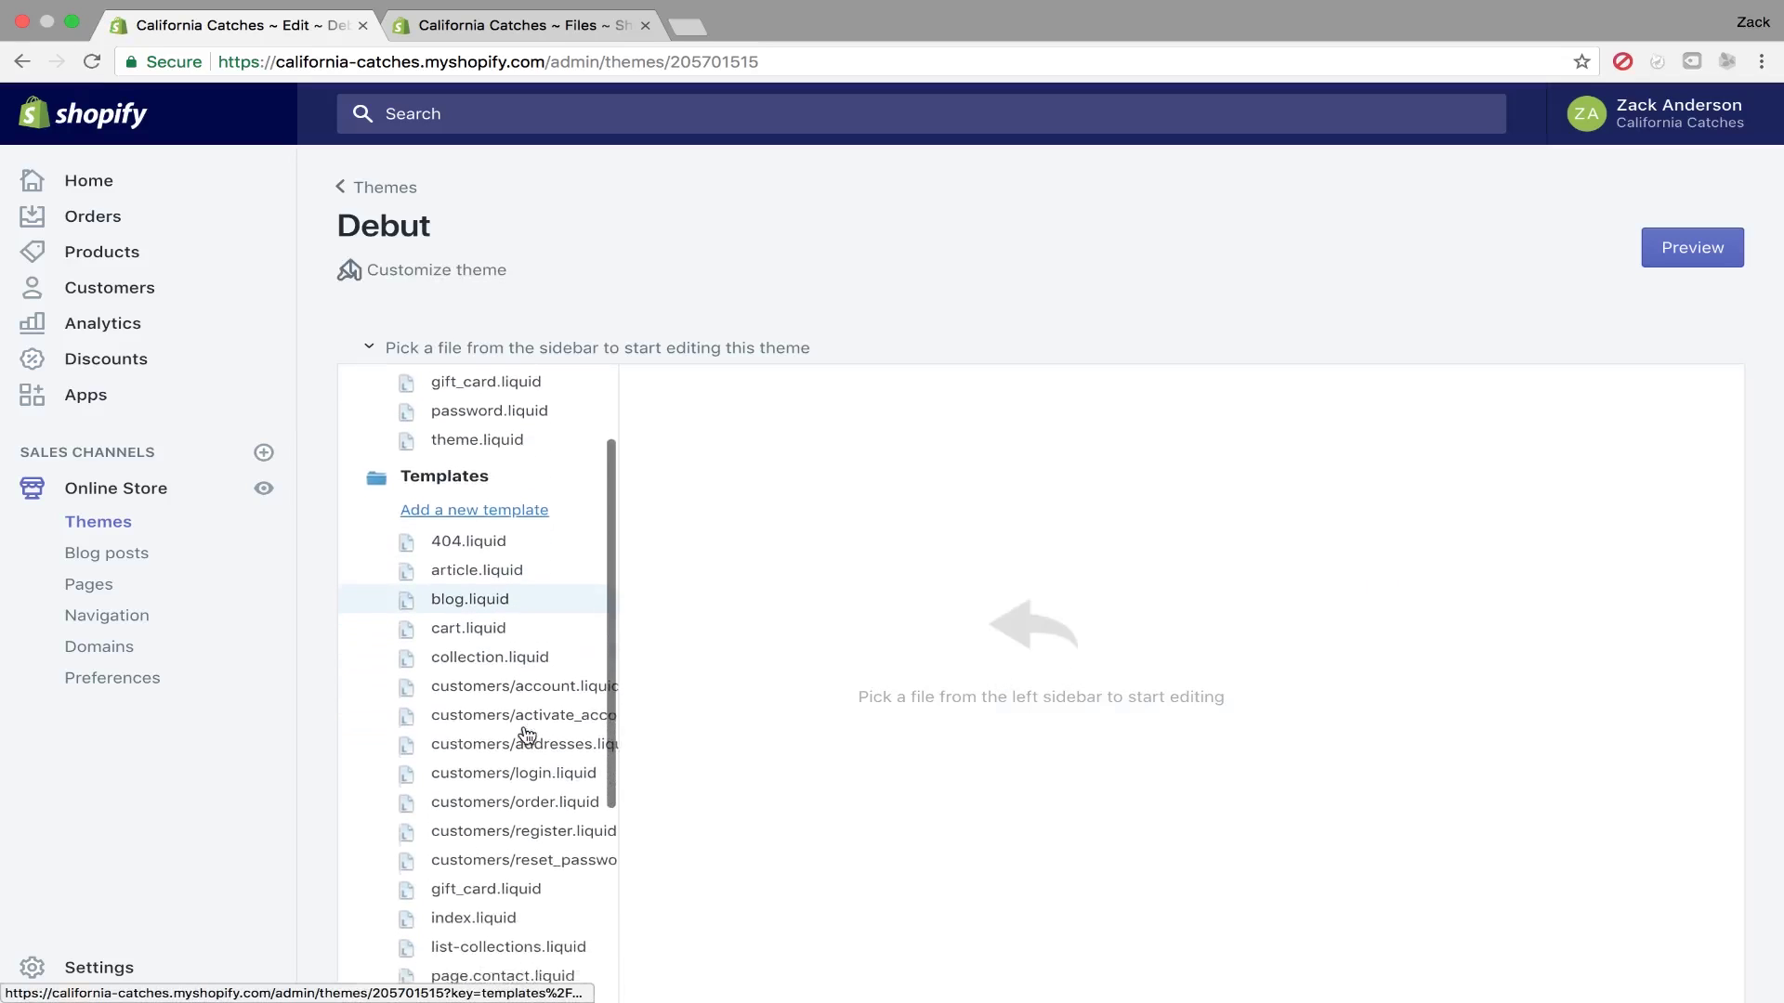
{"action": "scroll", "coordinate": [525, 734], "scroll_direction": "down", "scroll_amount": 2}
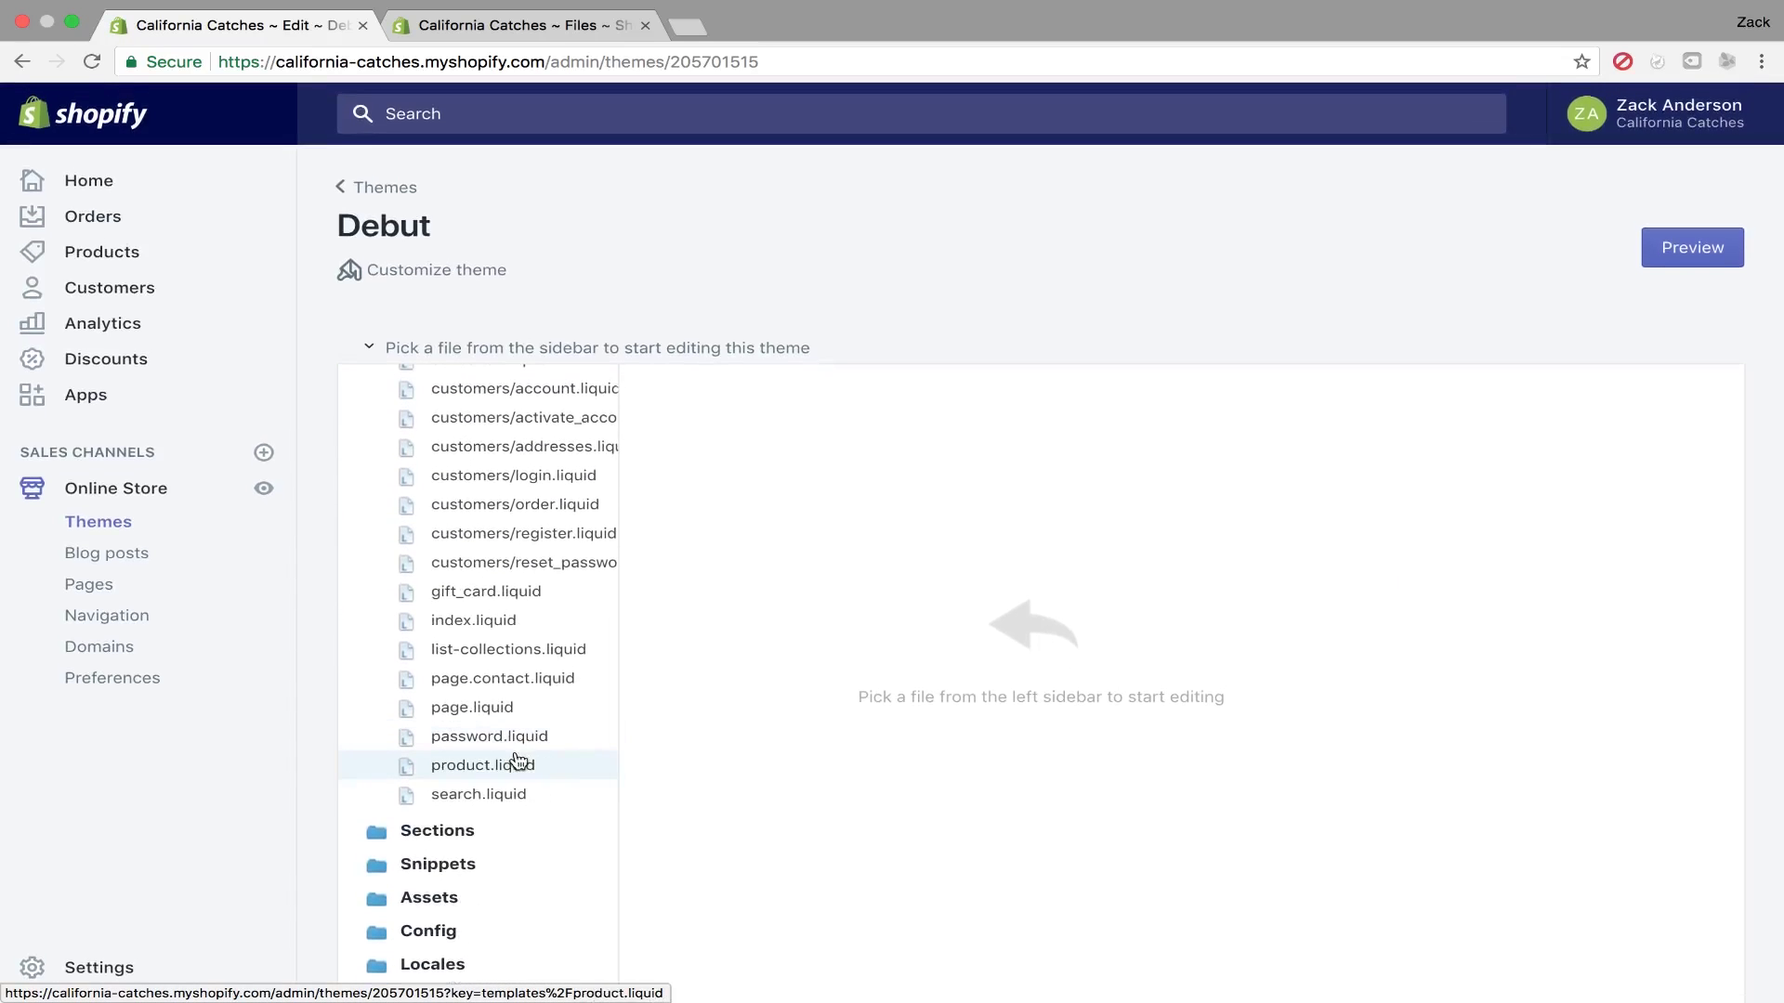
{"action": "left_click", "coordinate": [460, 834]}
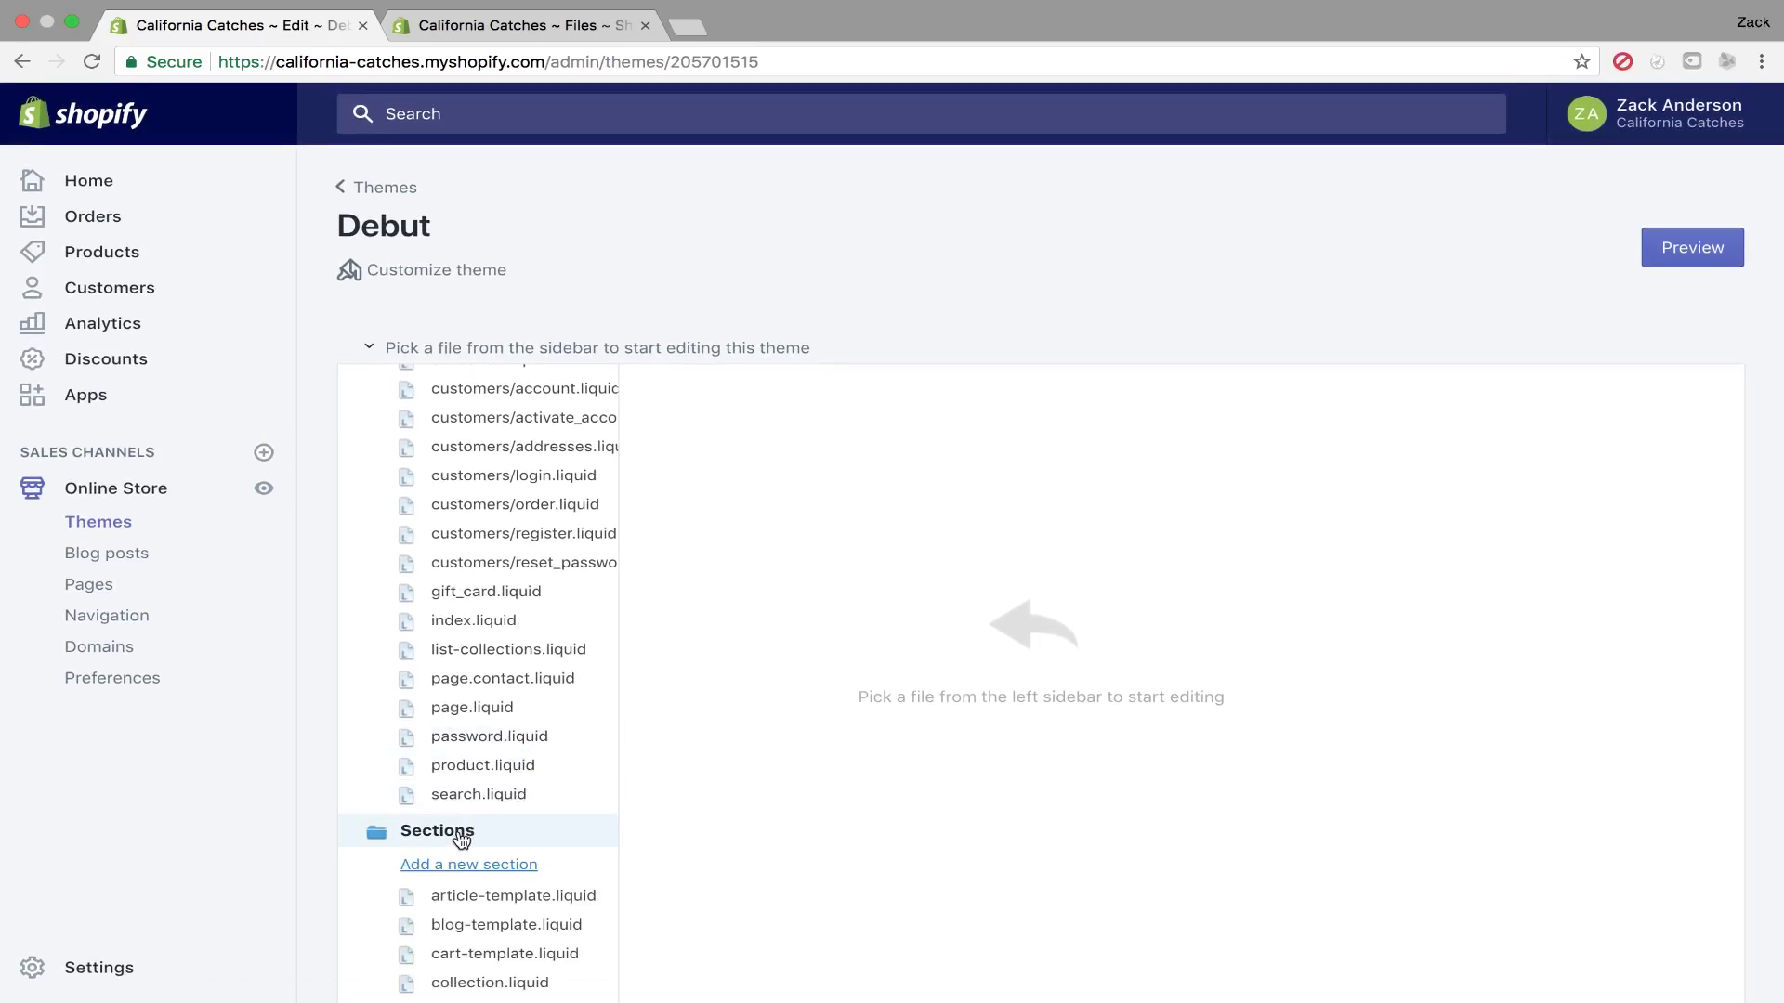
{"action": "scroll", "coordinate": [566, 863], "scroll_direction": "down", "scroll_amount": 4}
{"action": "scroll", "coordinate": [566, 862], "scroll_direction": "down", "scroll_amount": 10}
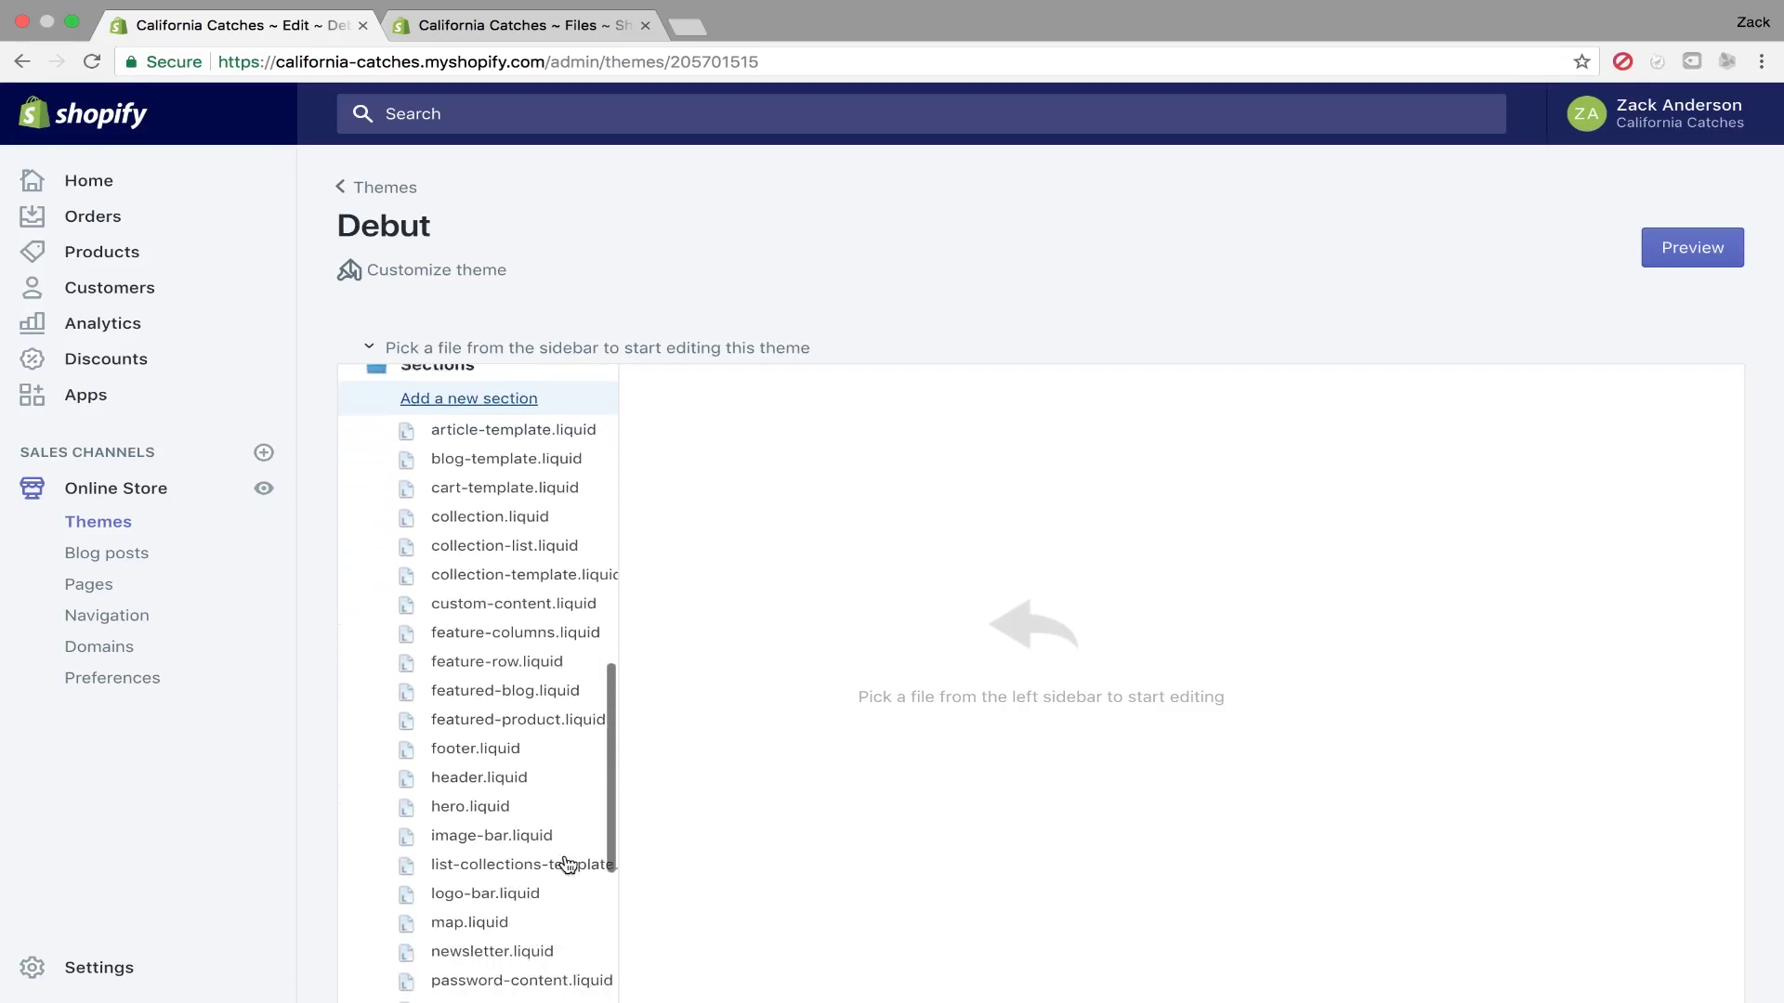
{"action": "scroll", "coordinate": [567, 864], "scroll_direction": "down", "scroll_amount": 3}
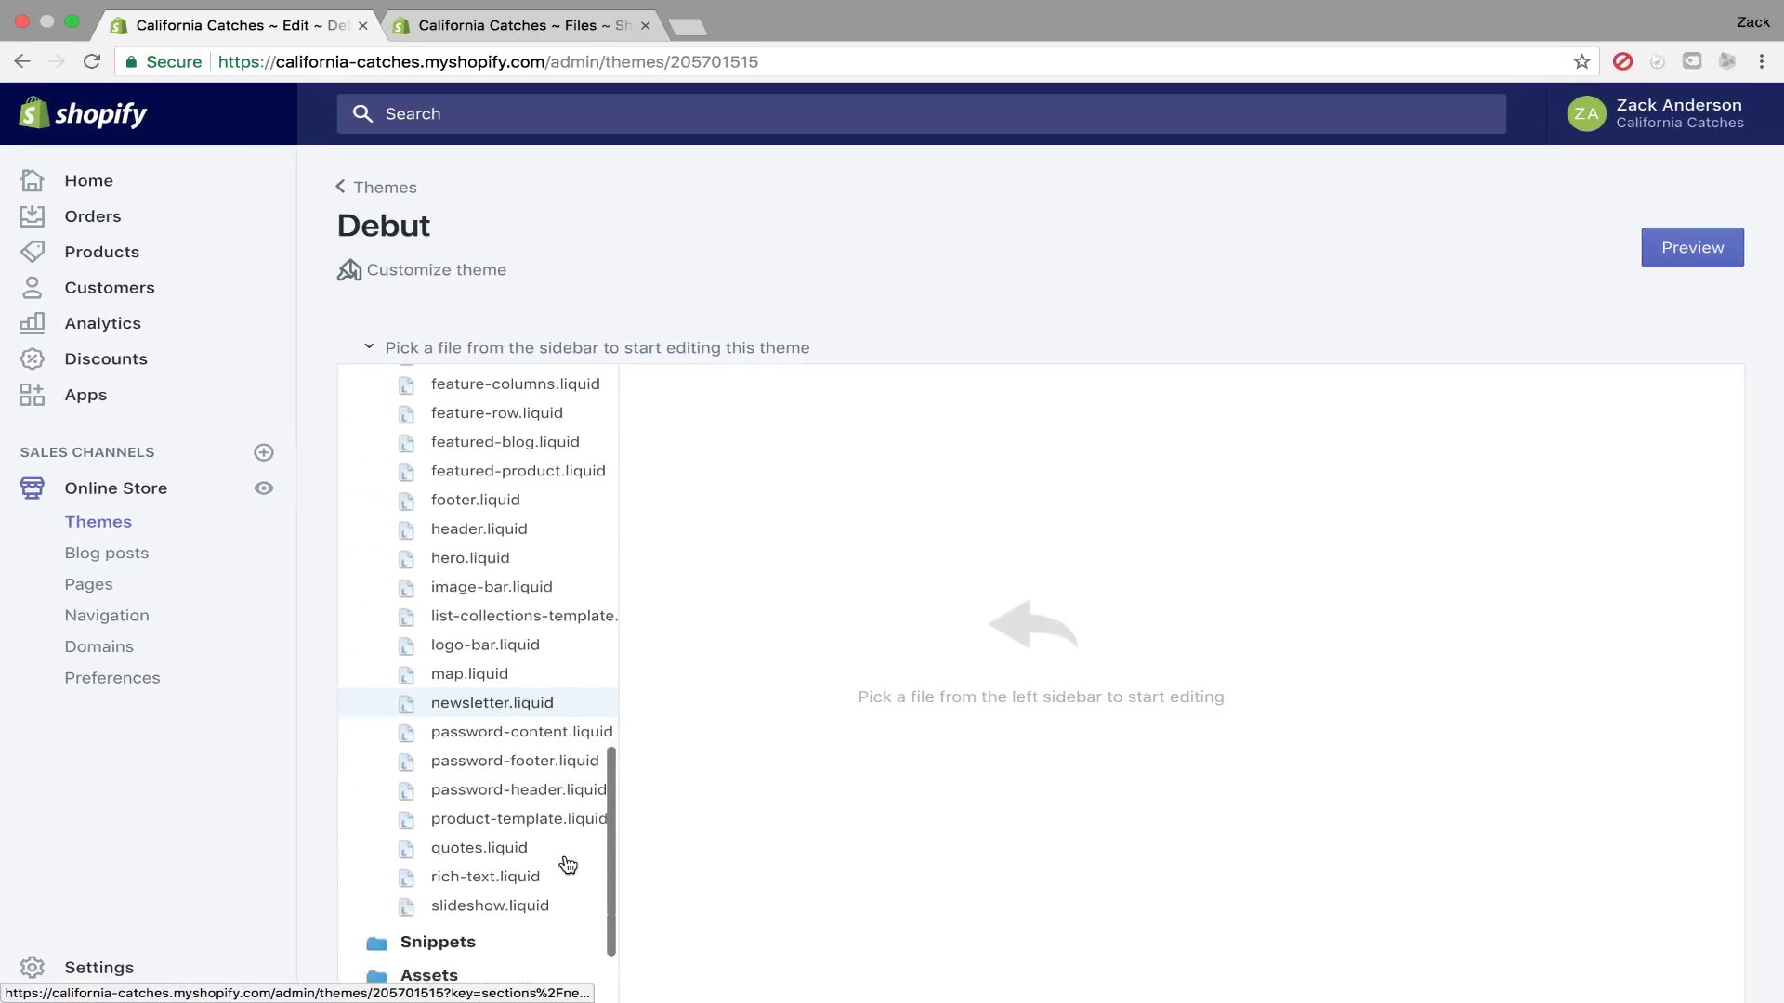
{"action": "left_click", "coordinate": [544, 816]}
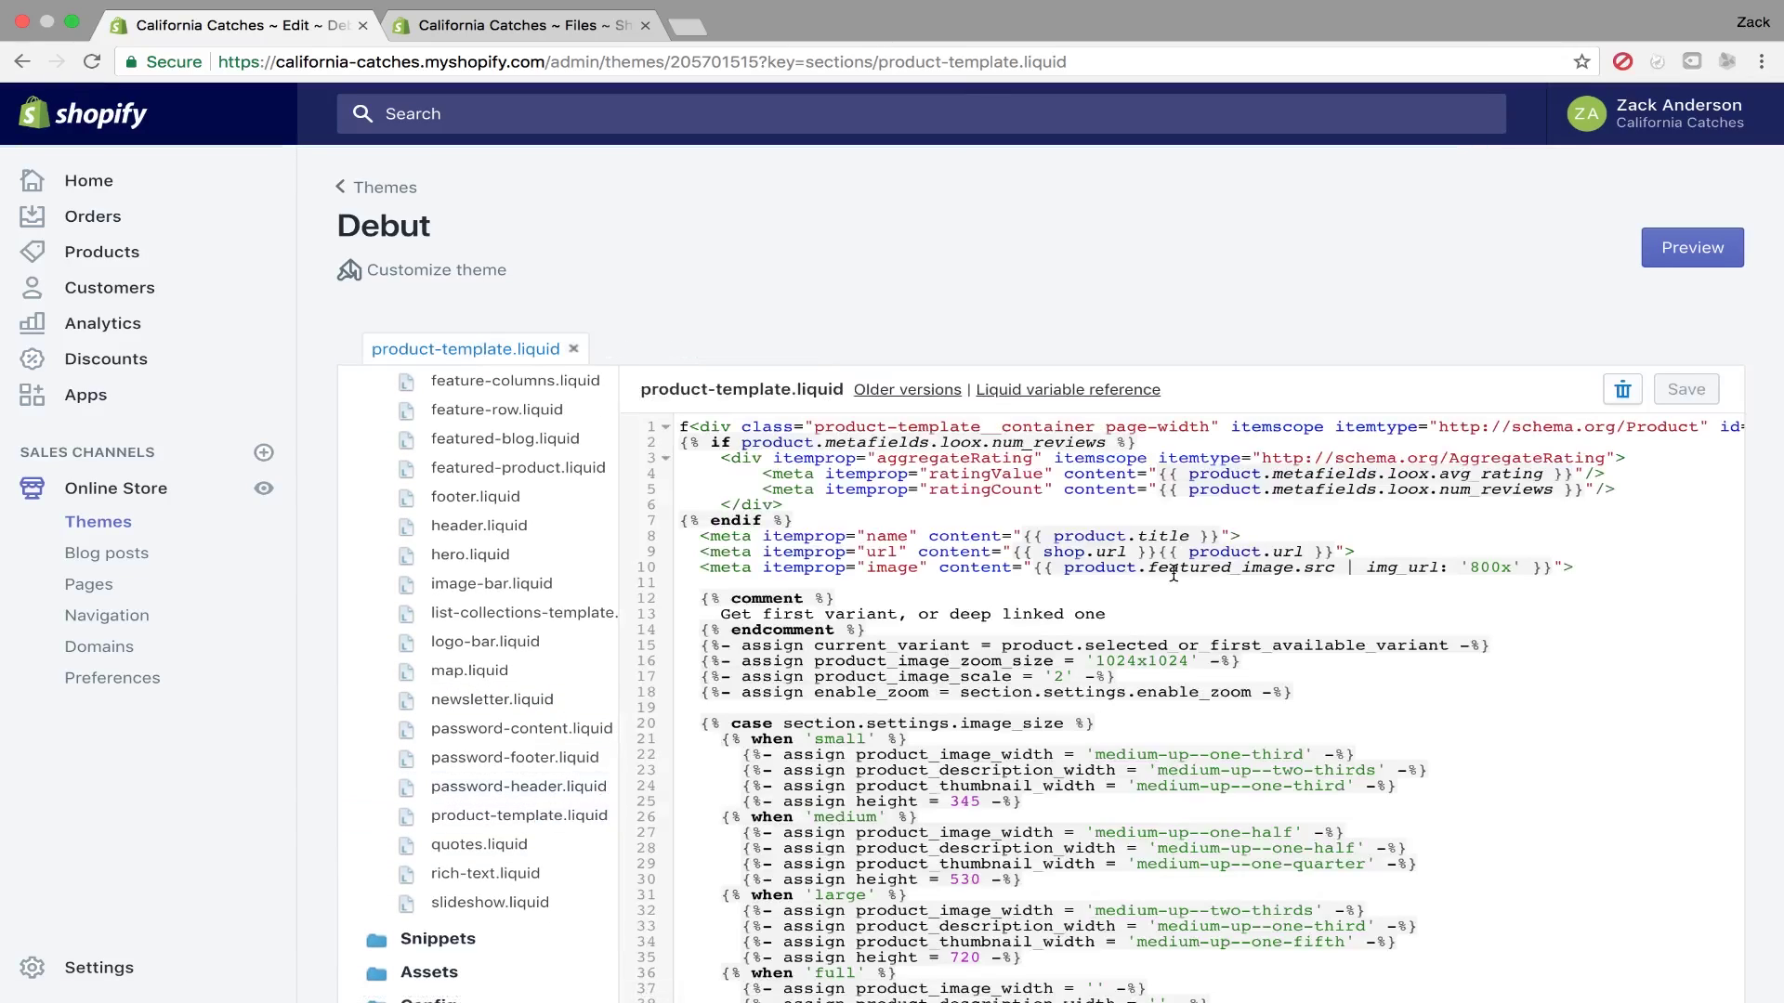
- Search product-template.liquid for 'addtocart' to locate the Add to Cart button markup
{"action": "key", "text": "super+f"}
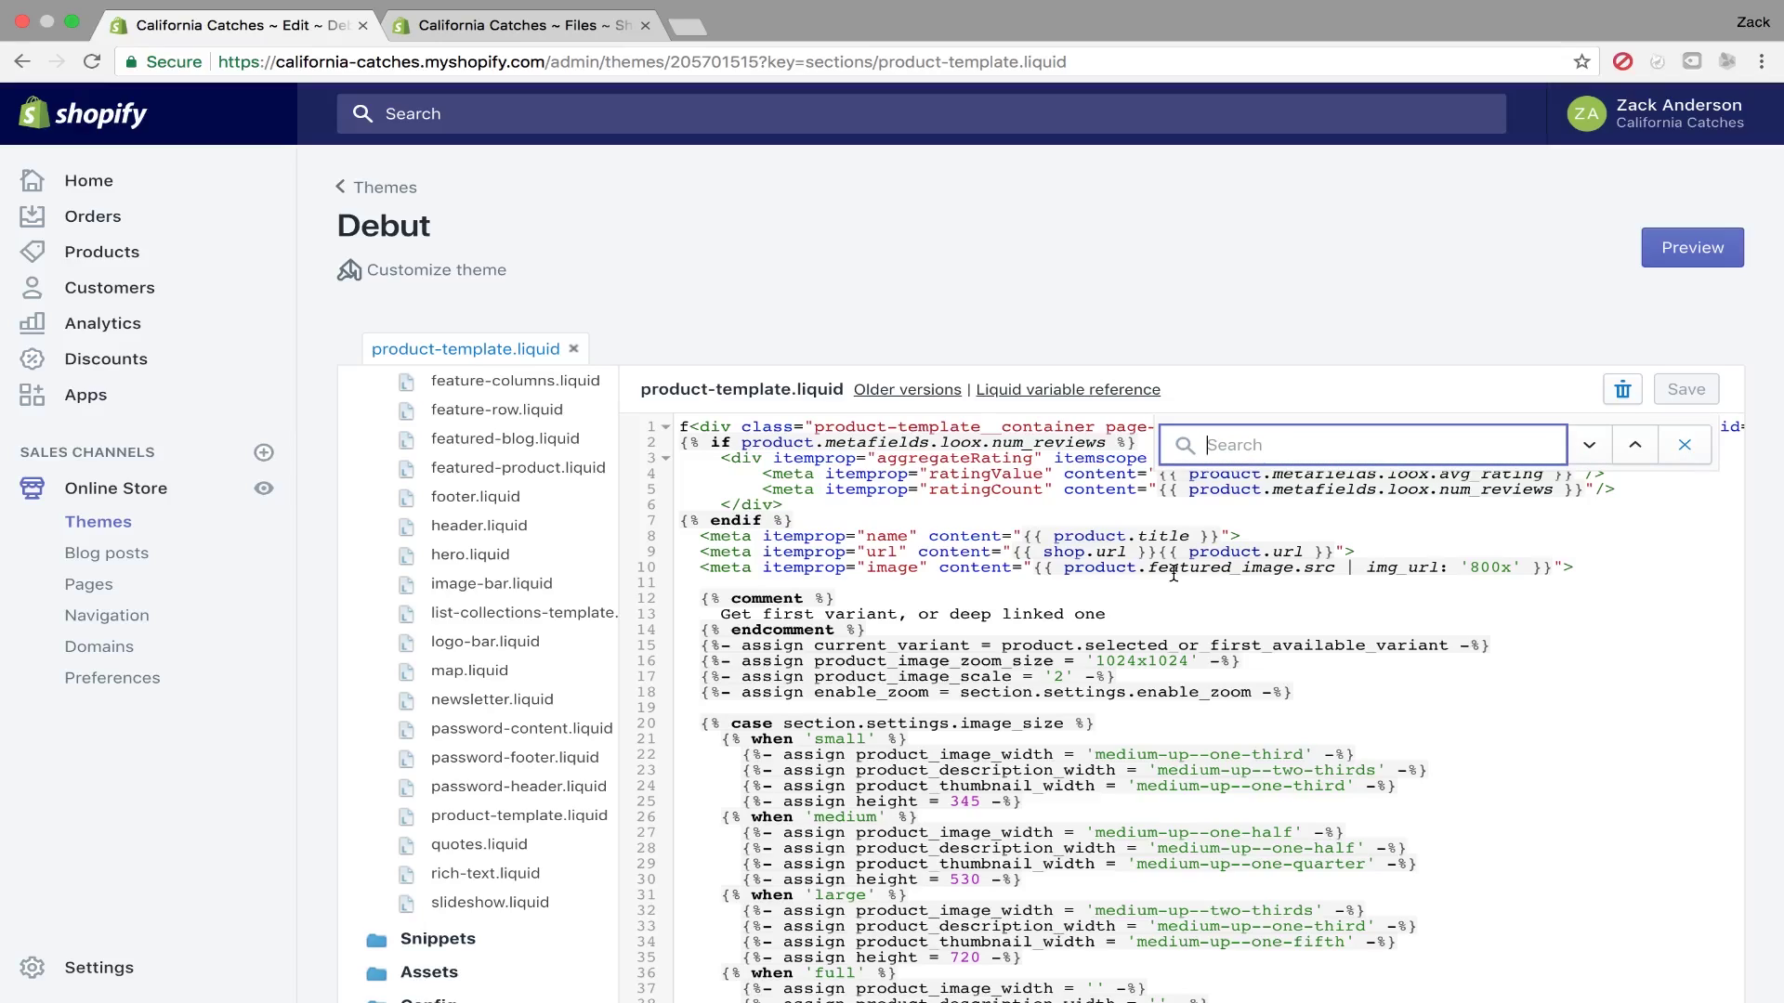
{"action": "type", "text": "add to cart"}
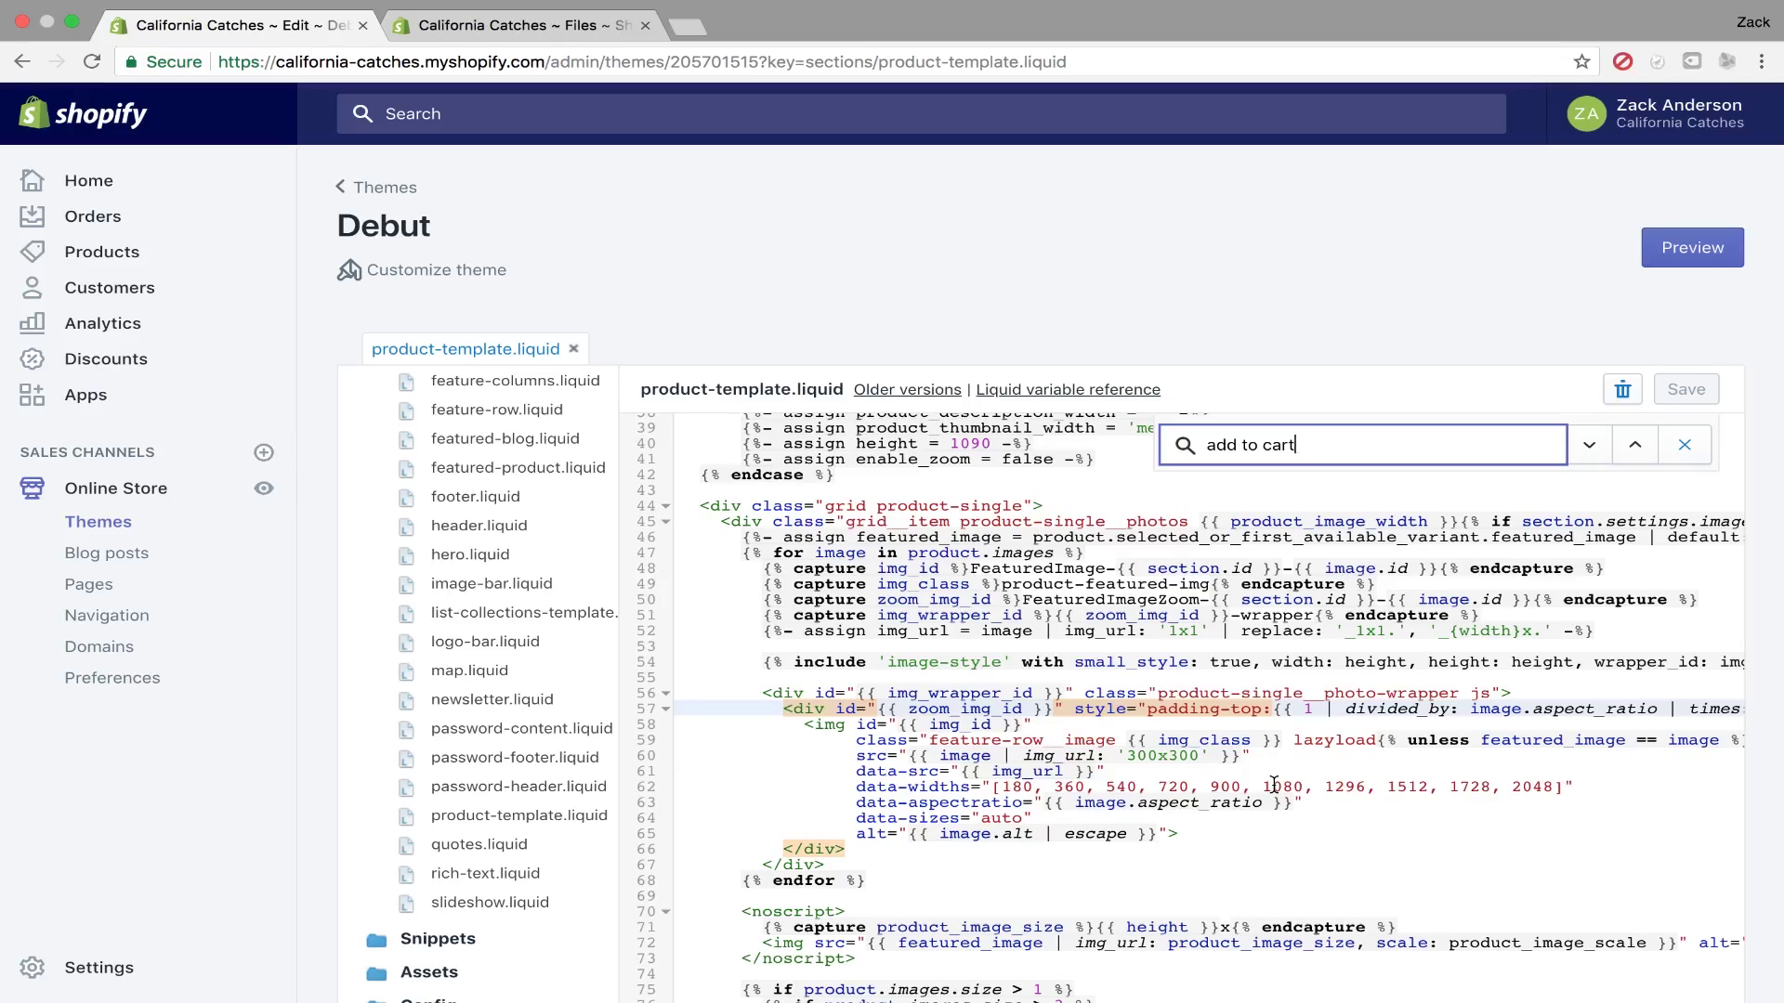
{"action": "key", "text": "BackSpace"}
{"action": "key", "text": "BackSpace"}
{"action": "key", "text": "BackSpace"}
{"action": "key", "text": "BackSpace"}
{"action": "key", "text": "BackSpace"}
{"action": "key", "text": "BackSpace"}
{"action": "key", "text": "BackSpace"}
{"action": "key", "text": "BackSpace"}
{"action": "type", "text": "toca"}
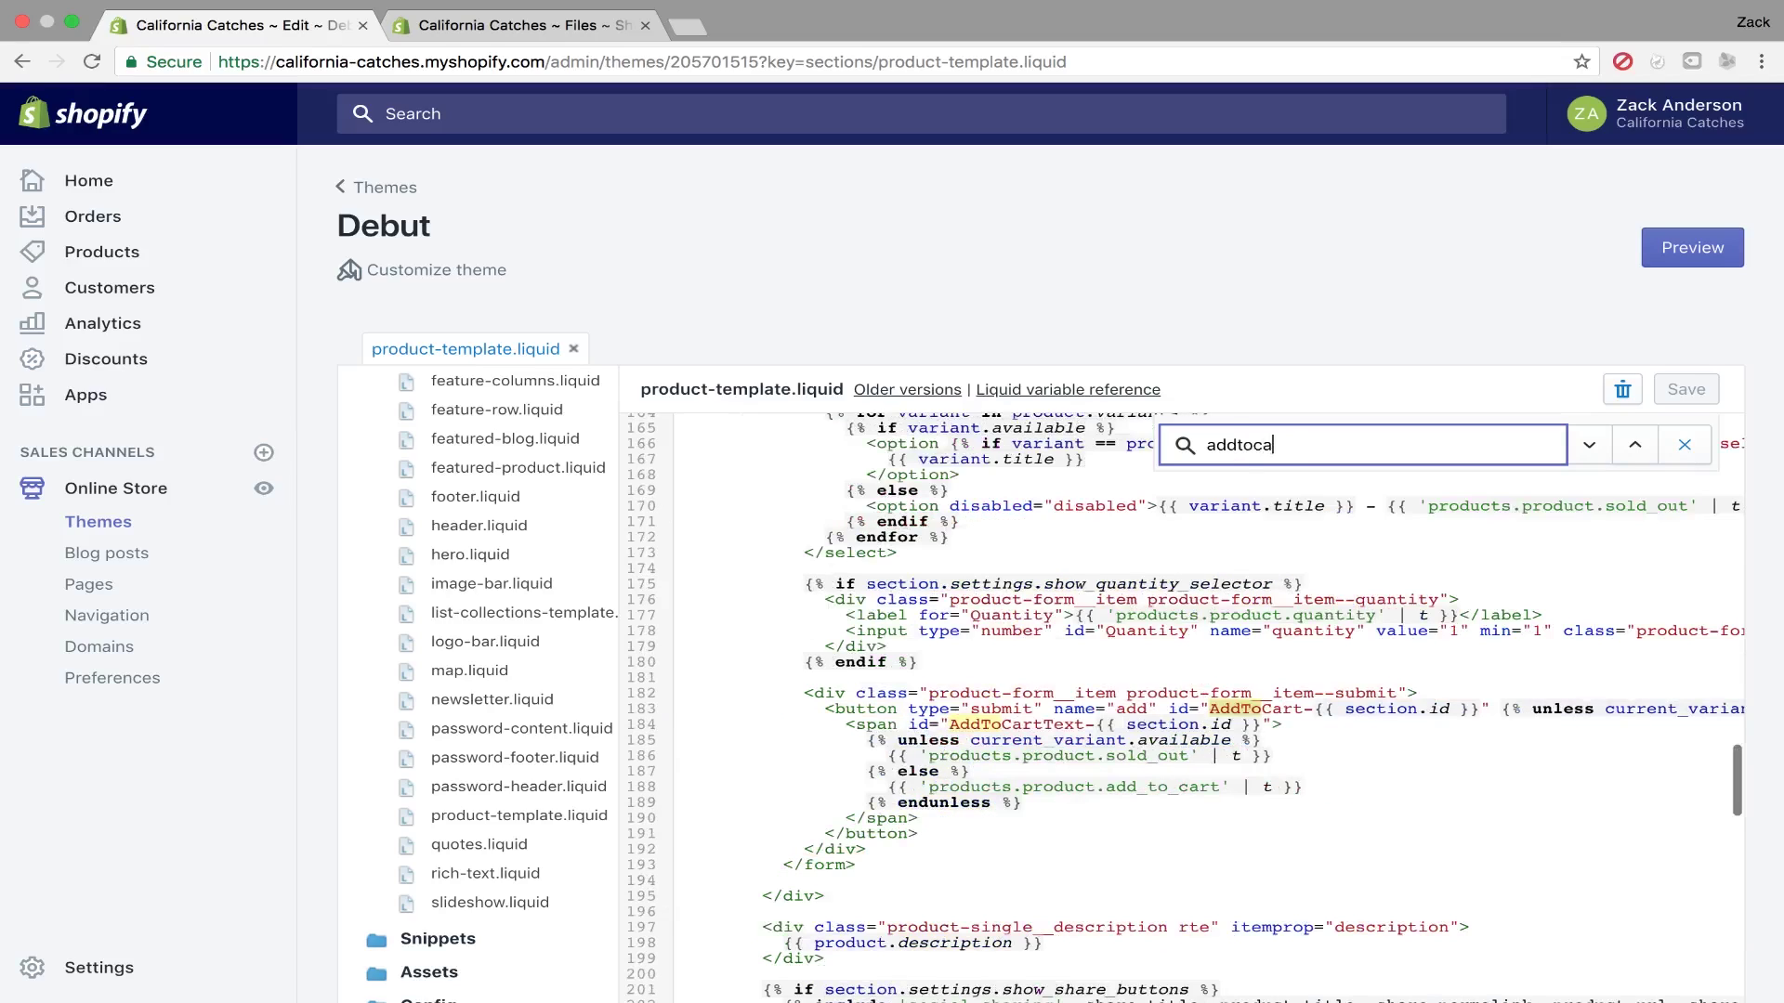
{"action": "type", "text": "rt"}
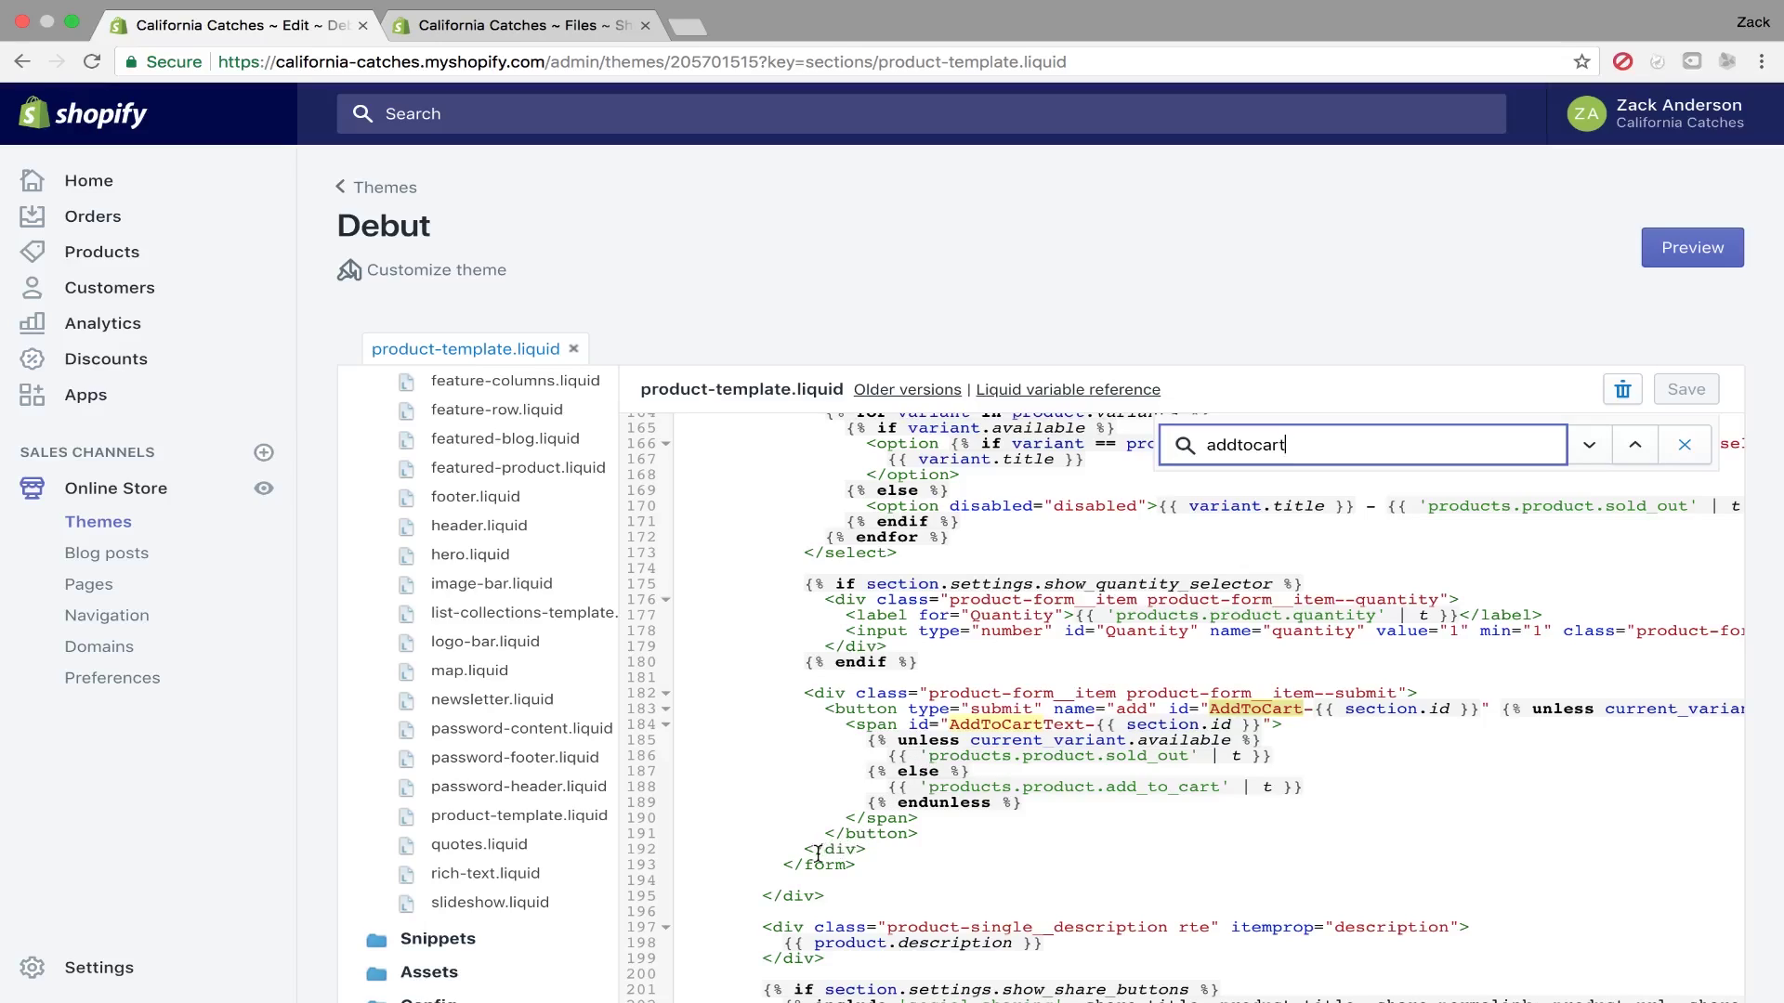
- Place the cursor right after the closing </div> on line 195 that ends the Add to Cart block
{"action": "left_click", "coordinate": [762, 897]}
{"action": "left_click_drag", "start_coordinate": [762, 897], "coordinate": [833, 895]}
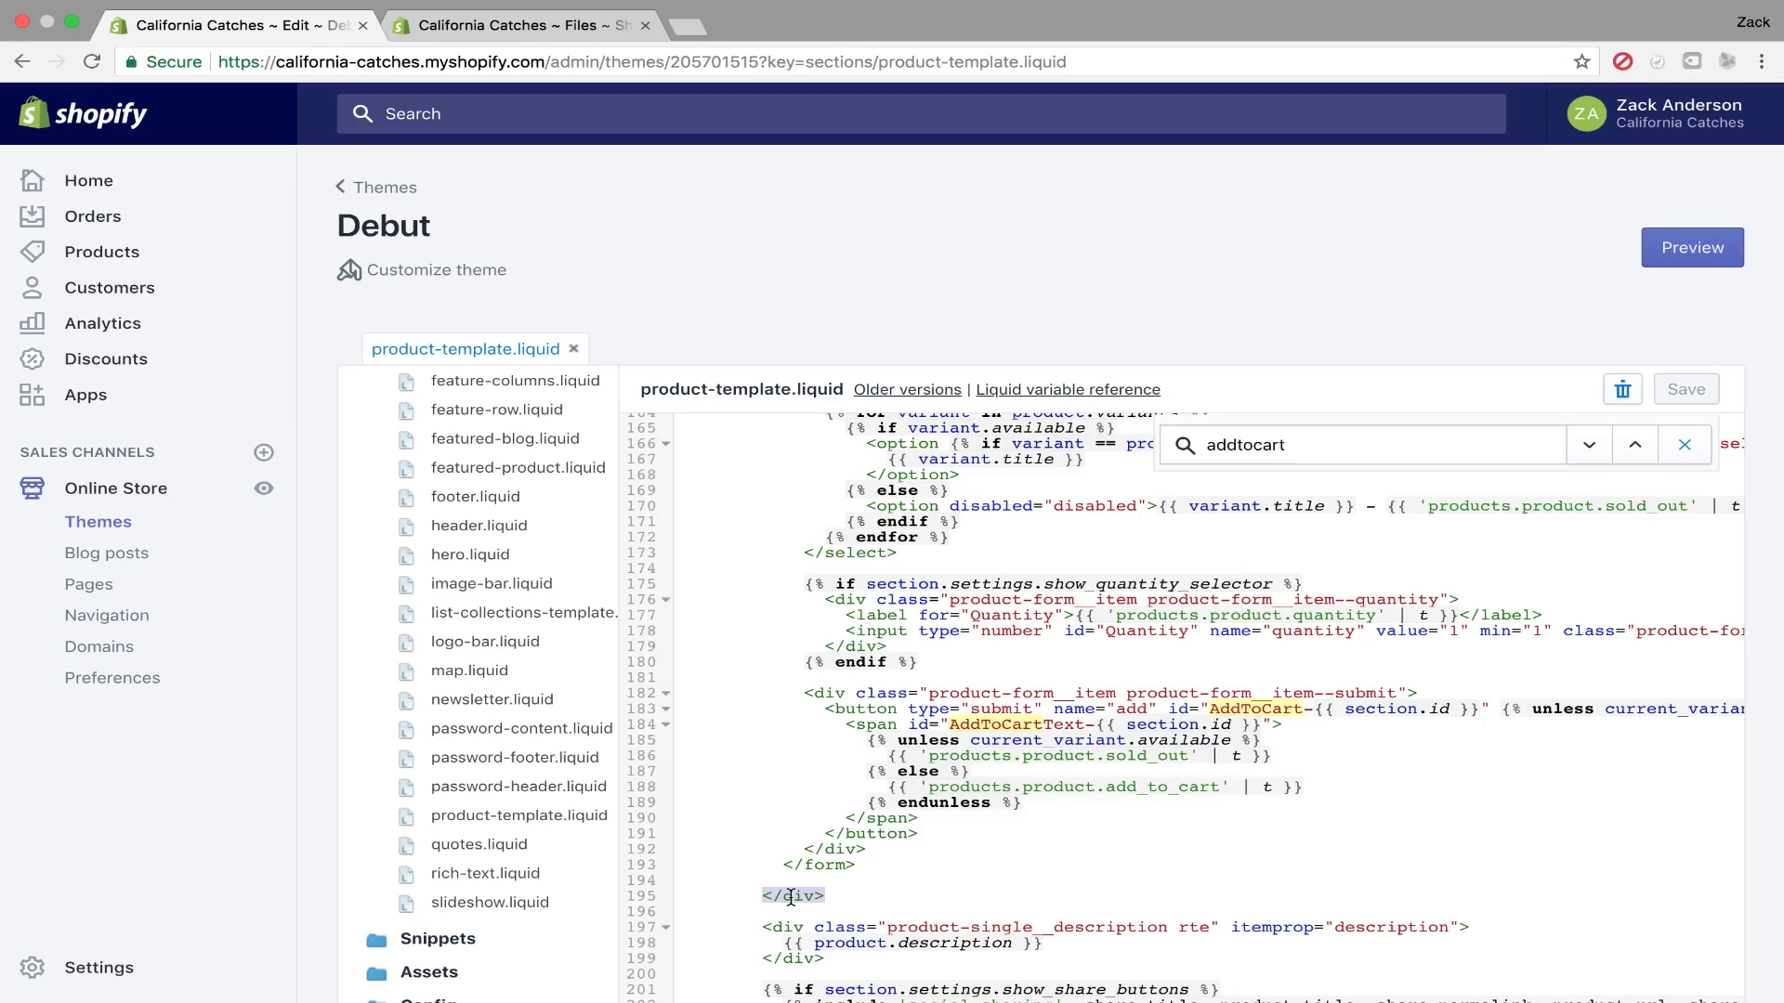
{"action": "left_click", "coordinate": [858, 849]}
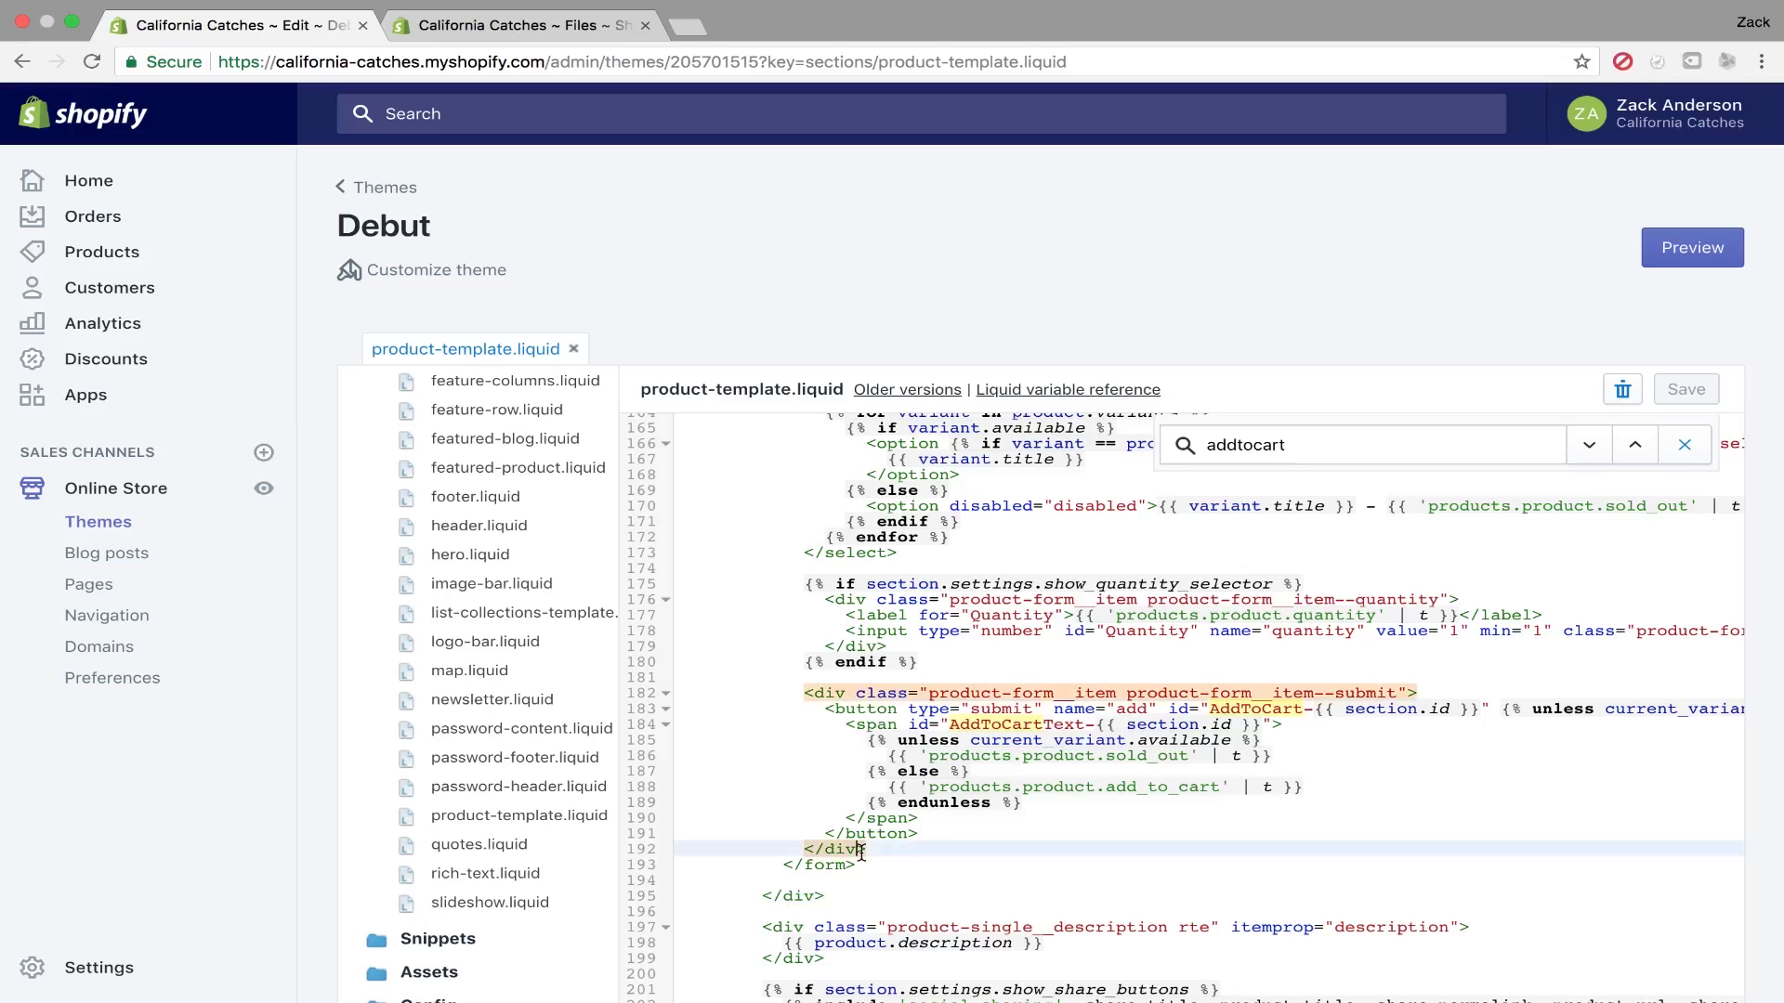
{"action": "left_click", "coordinate": [823, 894]}
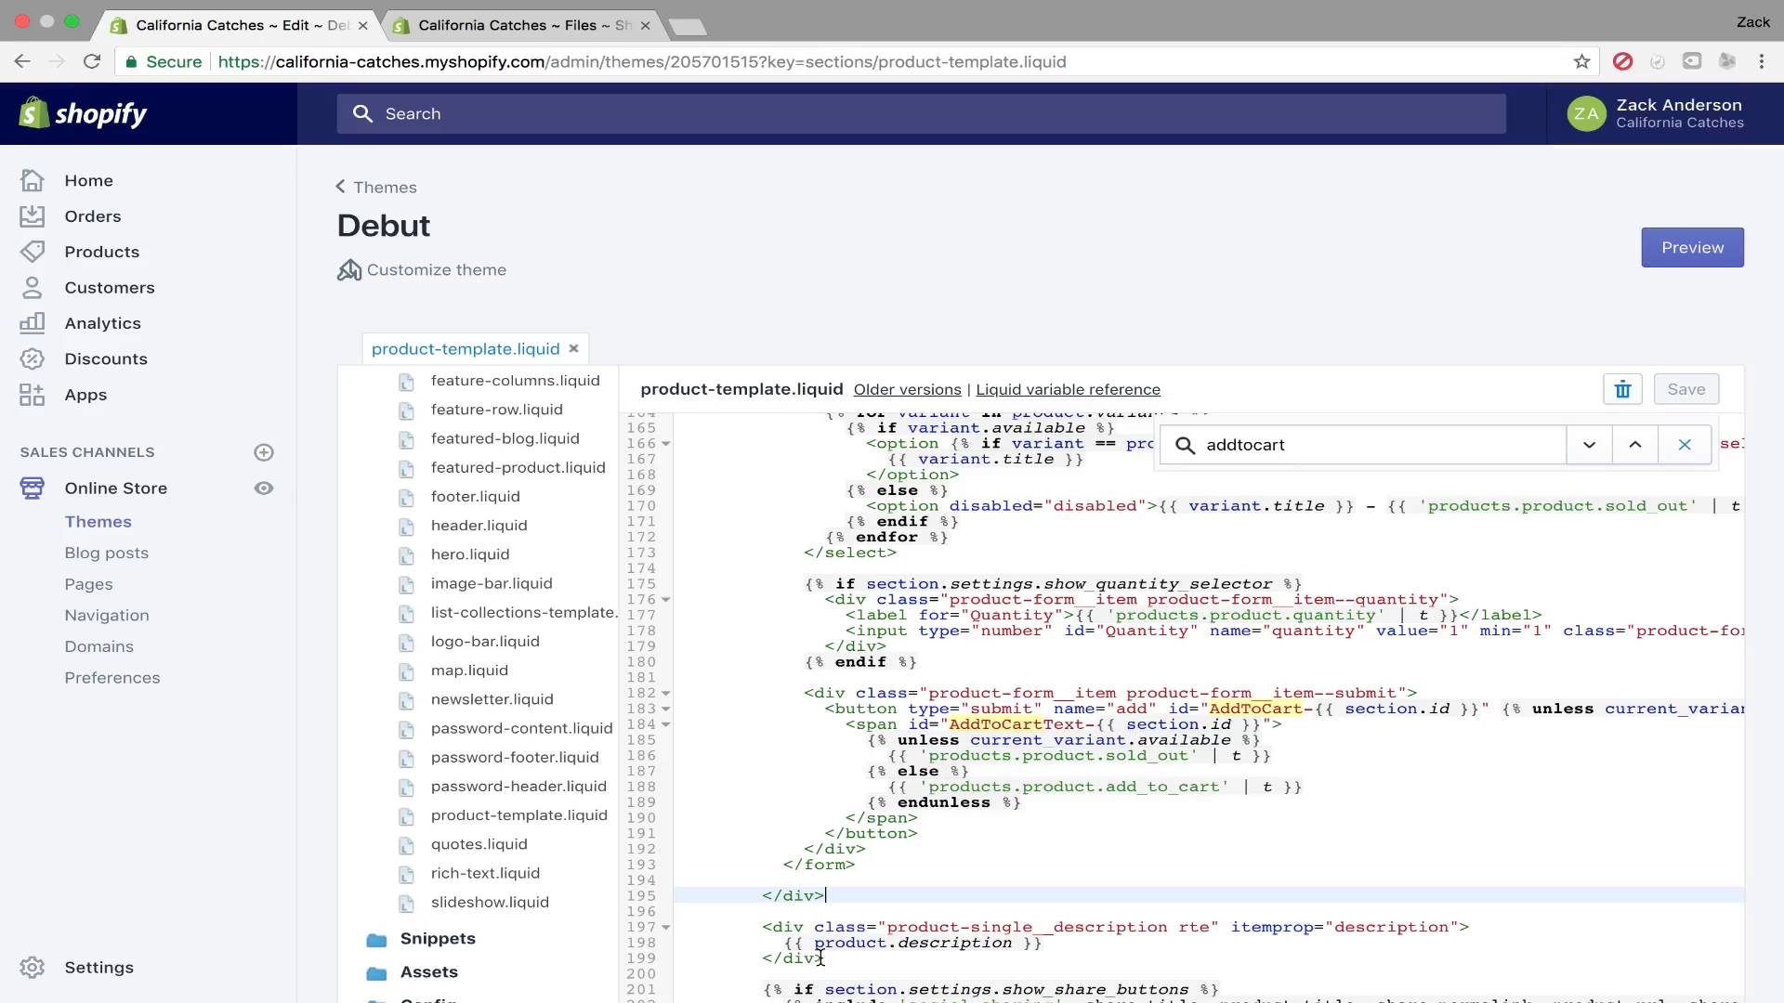
- Insert <img src="..."> with the pasted trustbadge_shopify.png CDN URL on line 197
{"action": "key", "text": "Return"}
{"action": "key", "text": "Return"}
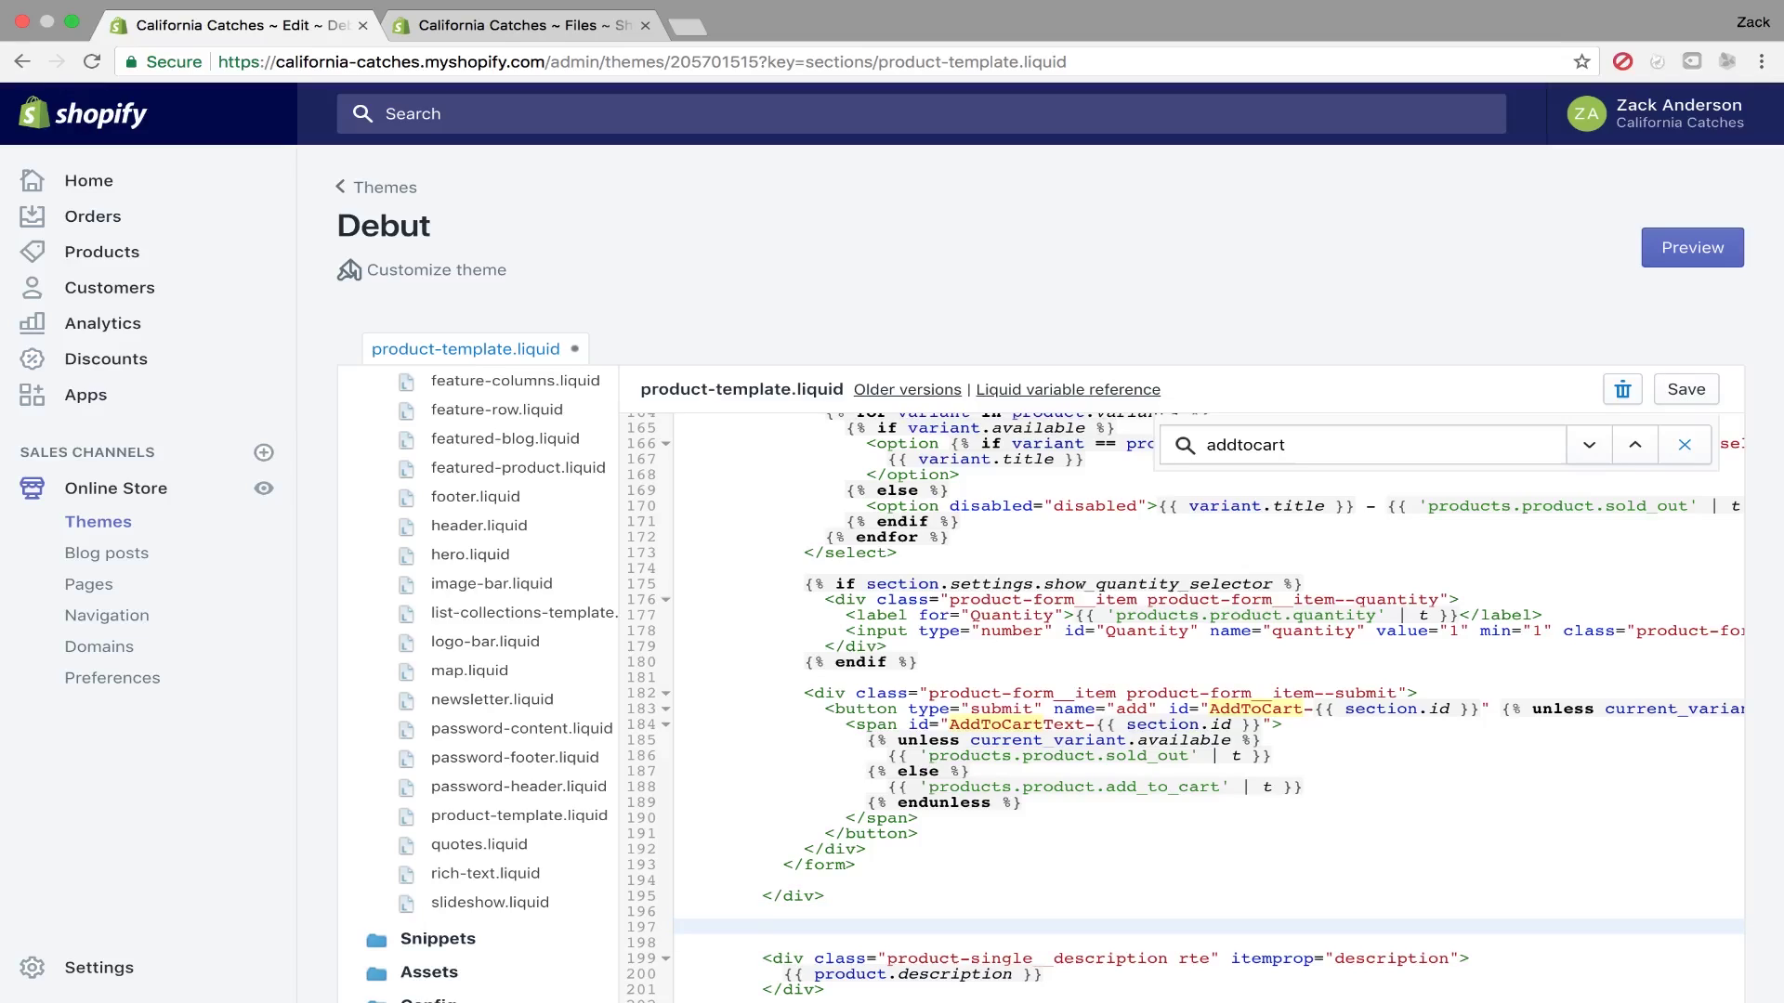
{"action": "type", "text": "<"}
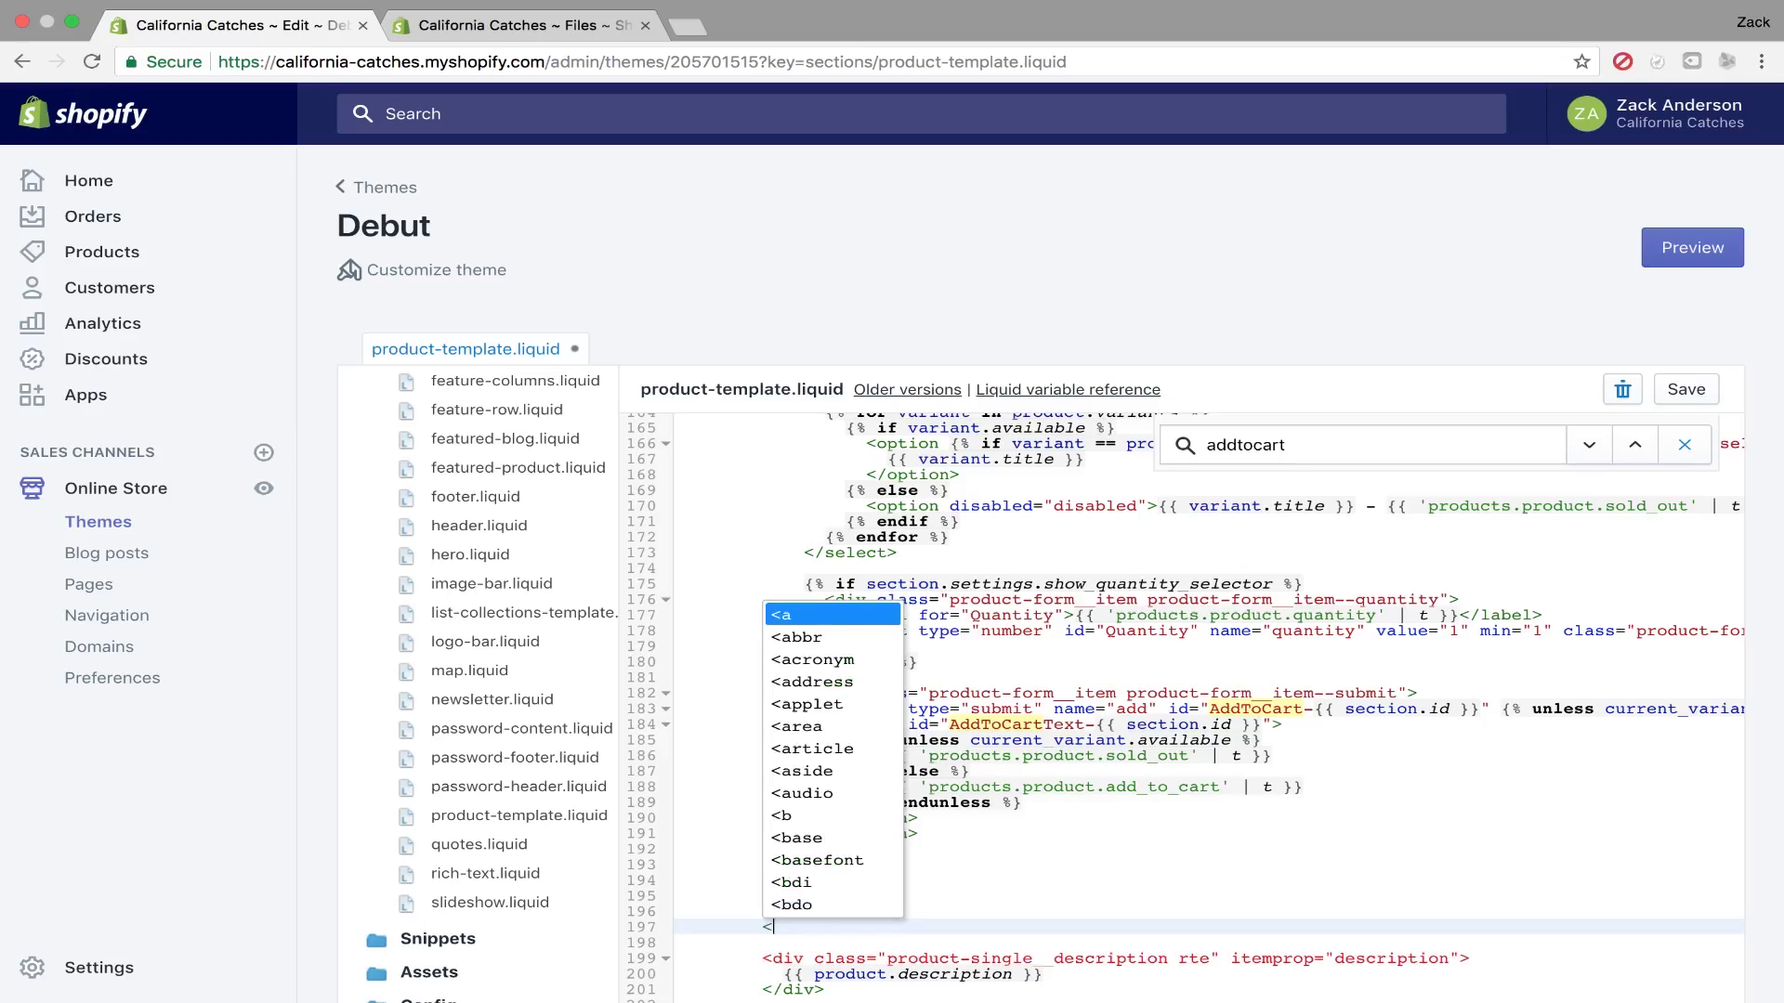
{"action": "type", "text": "i"}
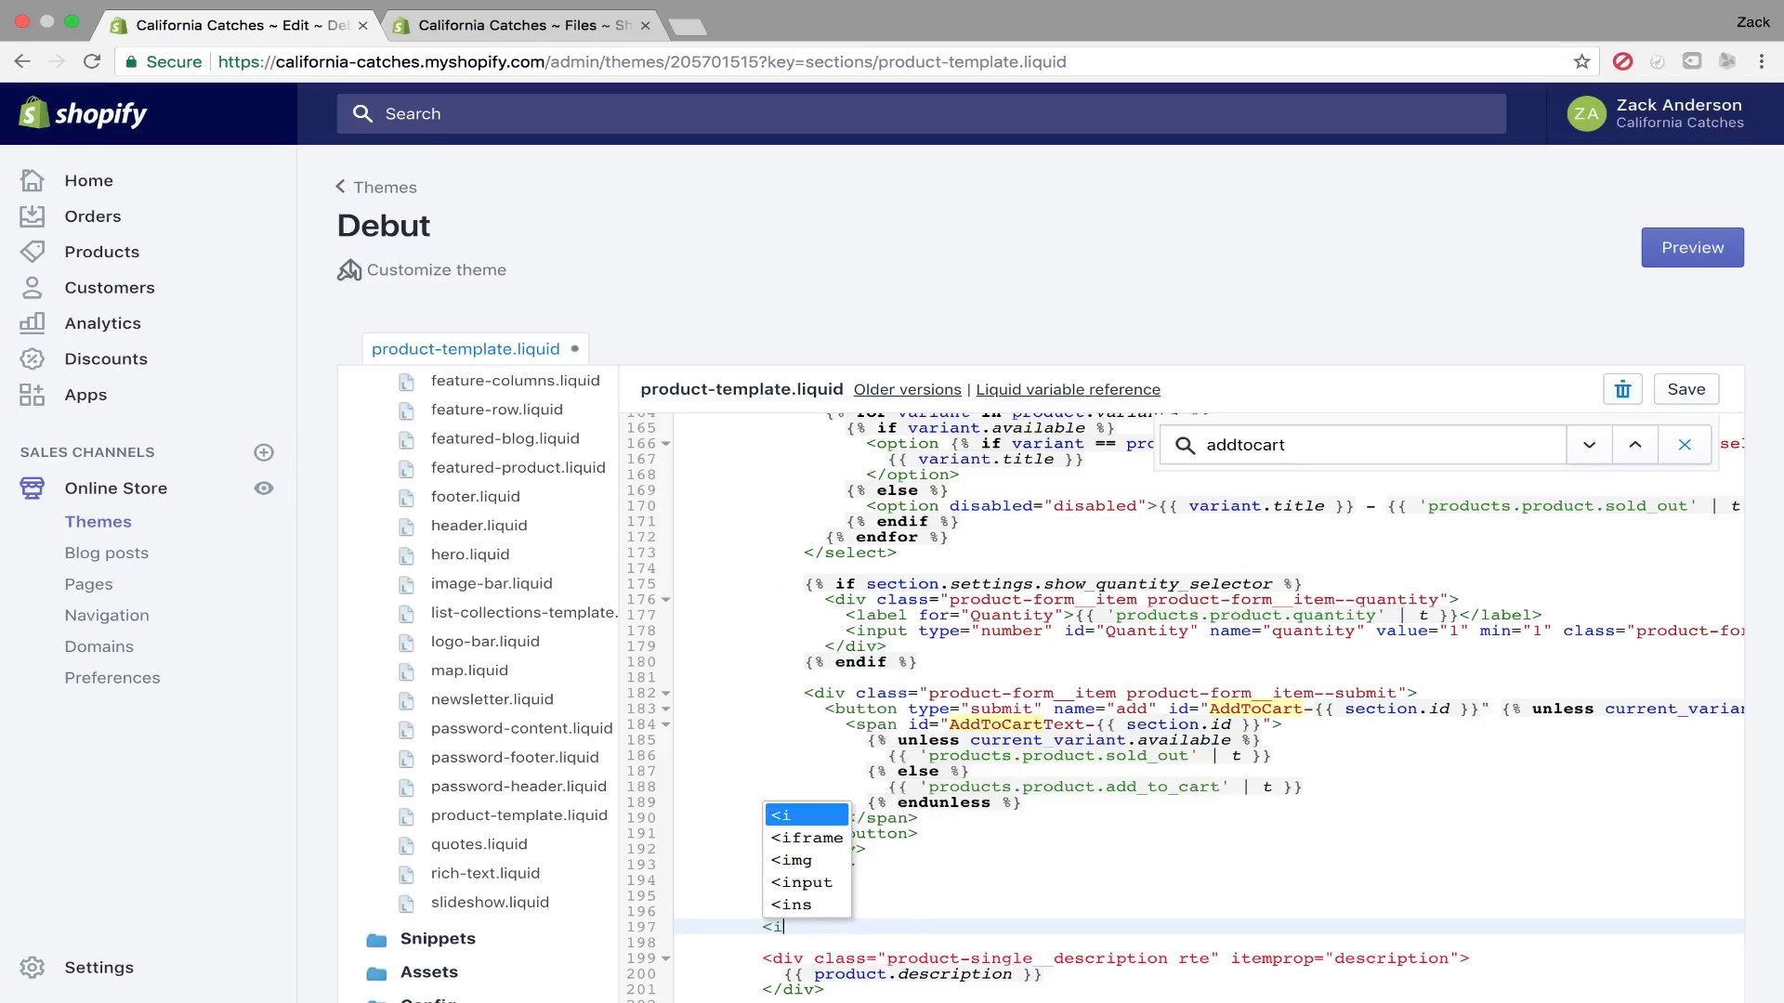
{"action": "type", "text": "mg sr"}
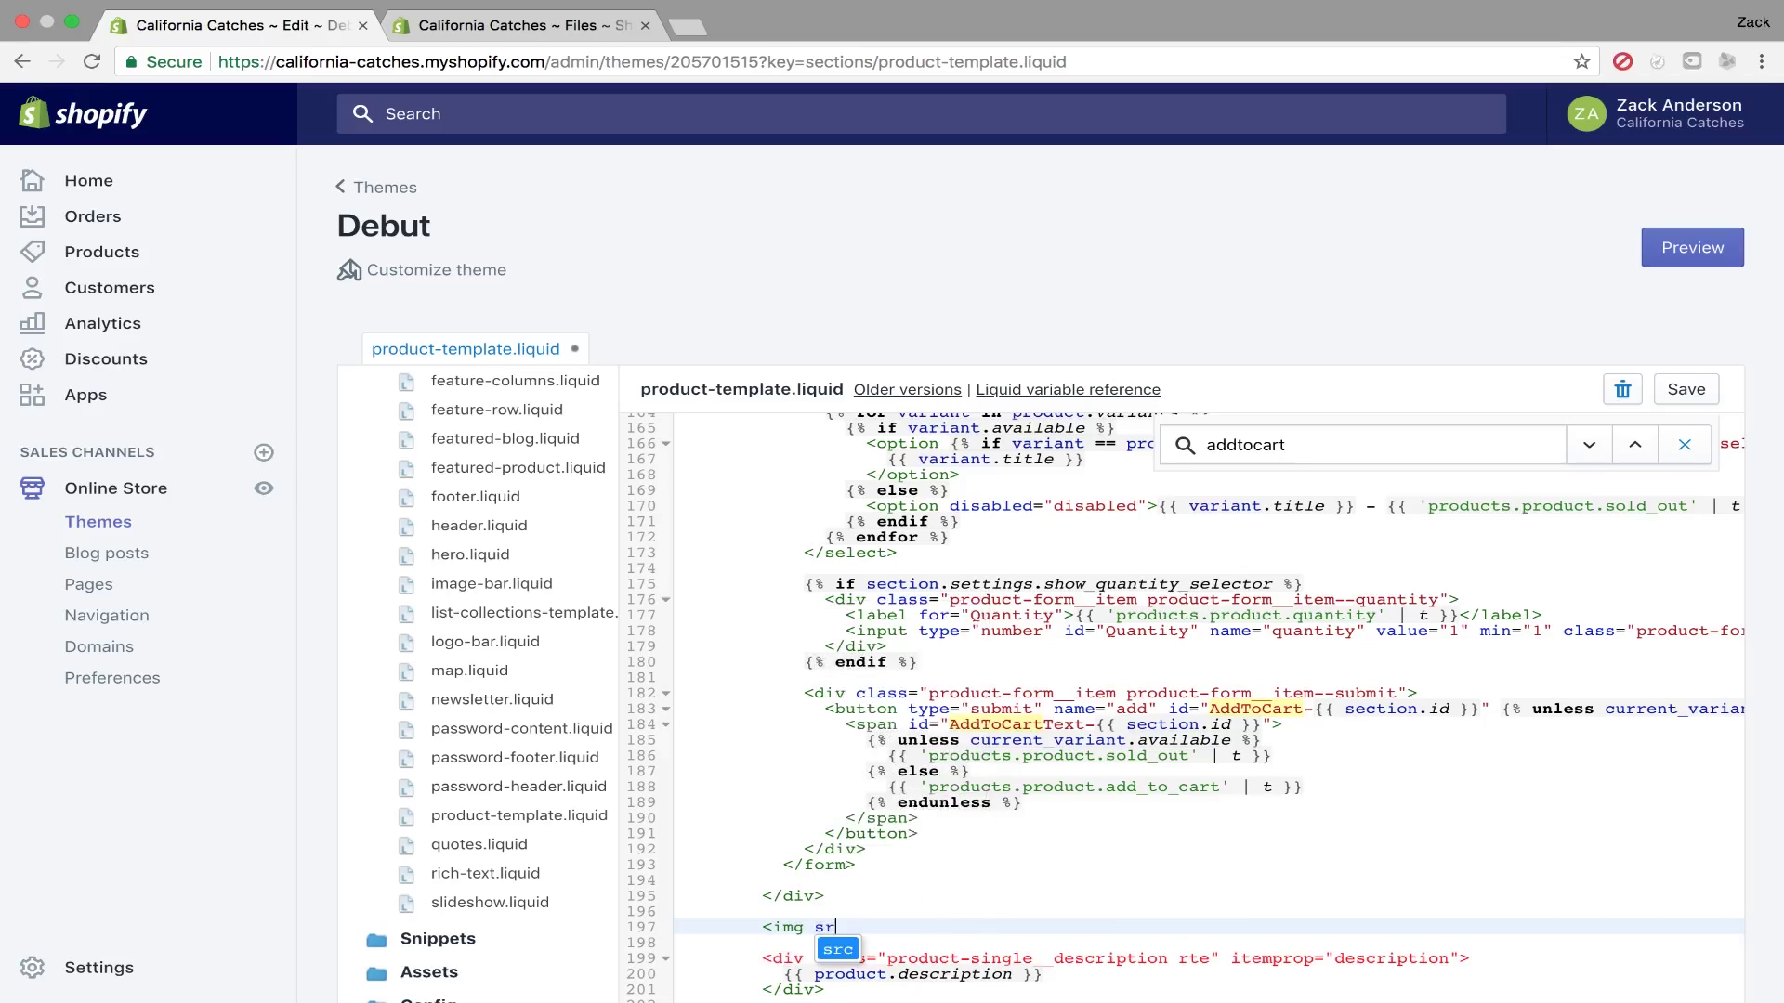
{"action": "type", "text": "c="}
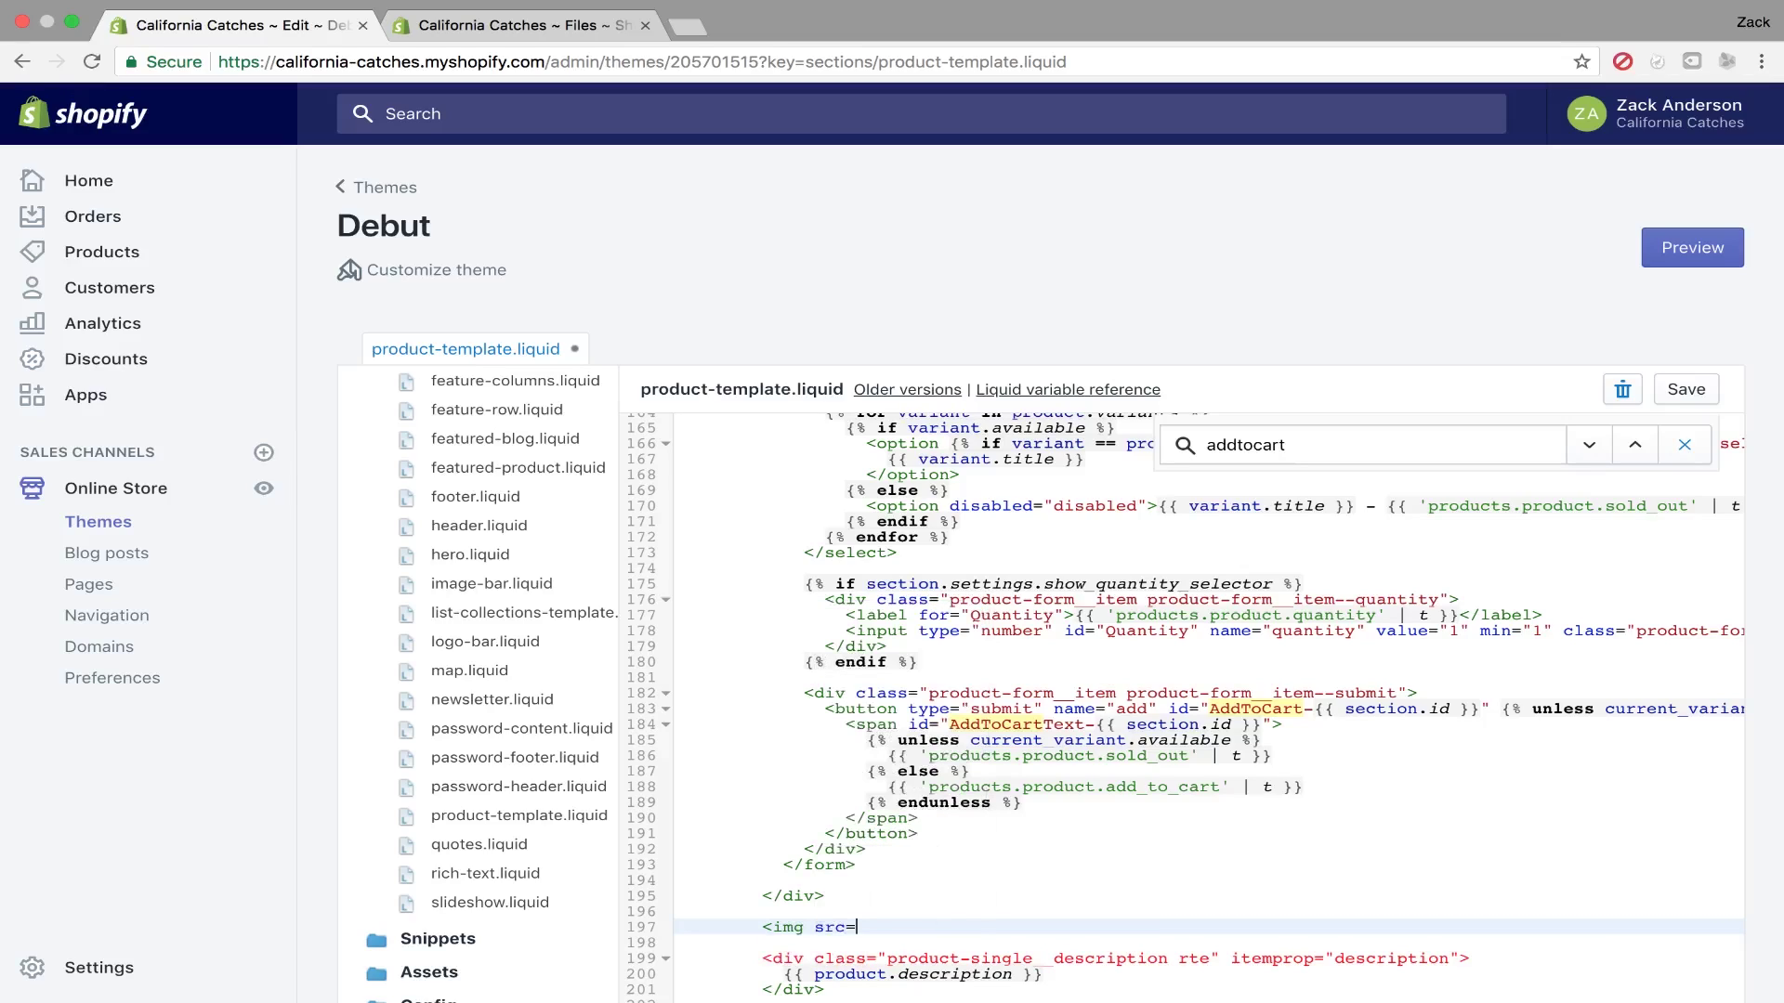
{"action": "type", "text": " \""}
{"action": "key", "text": "super+v"}
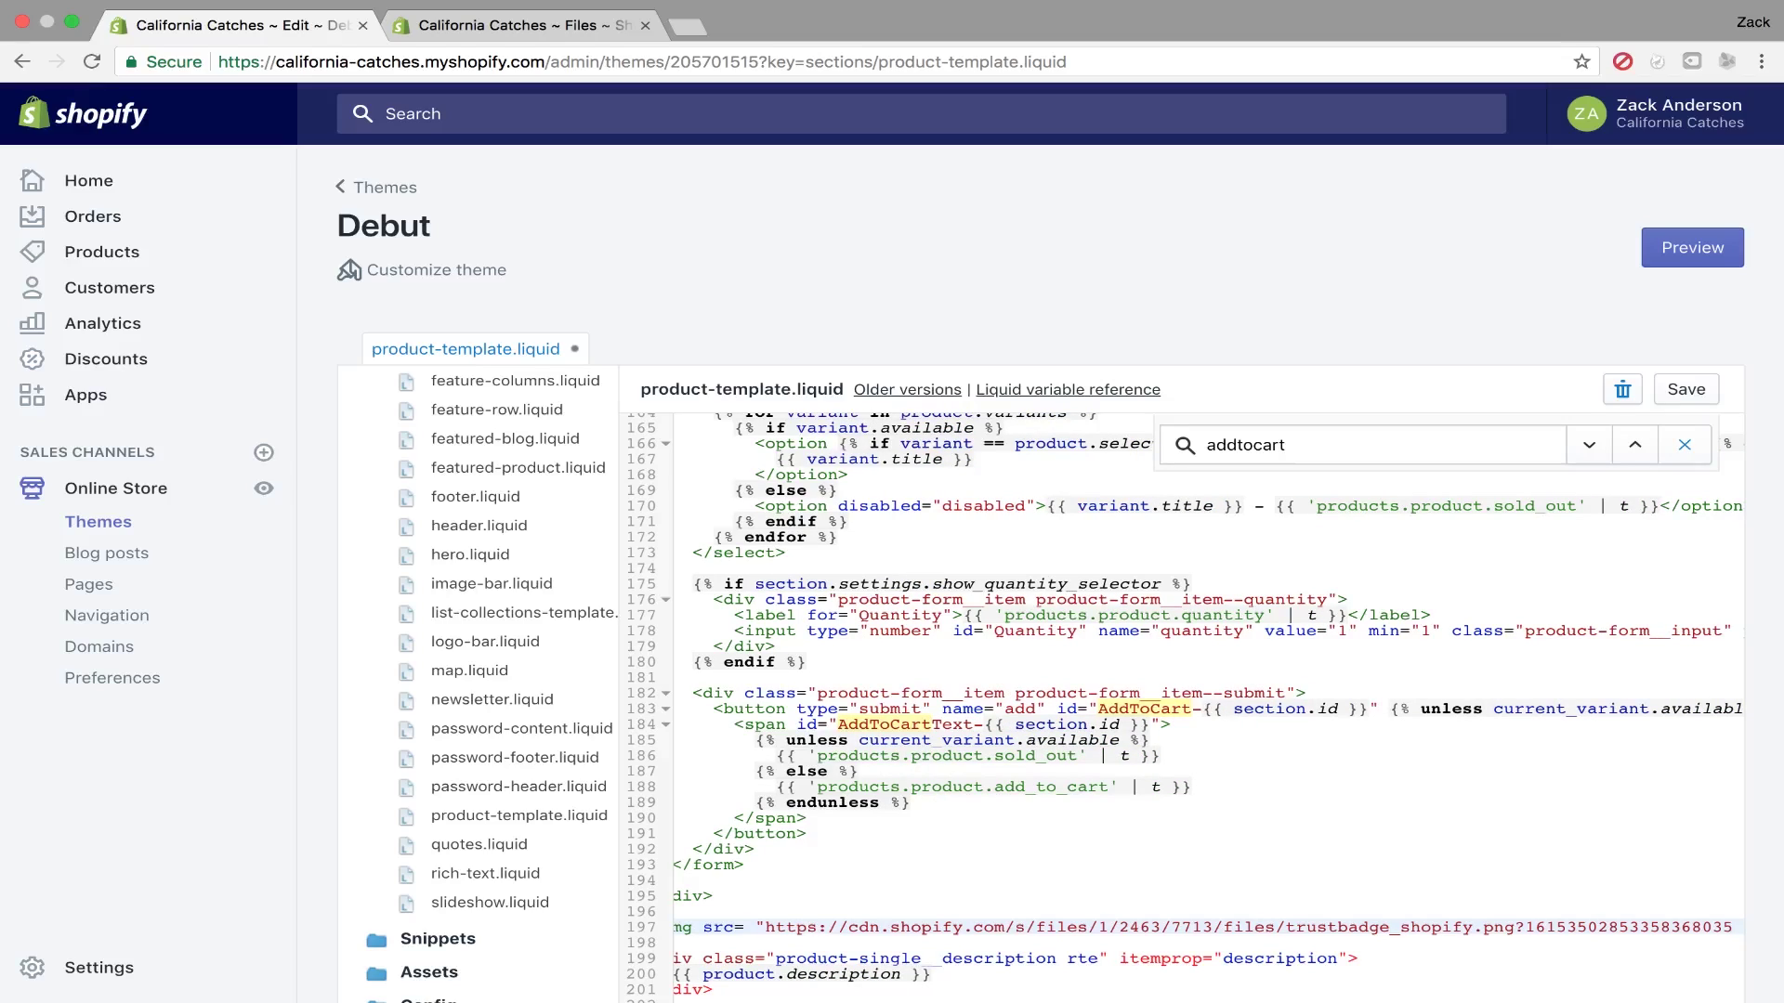
{"action": "type", "text": "\""}
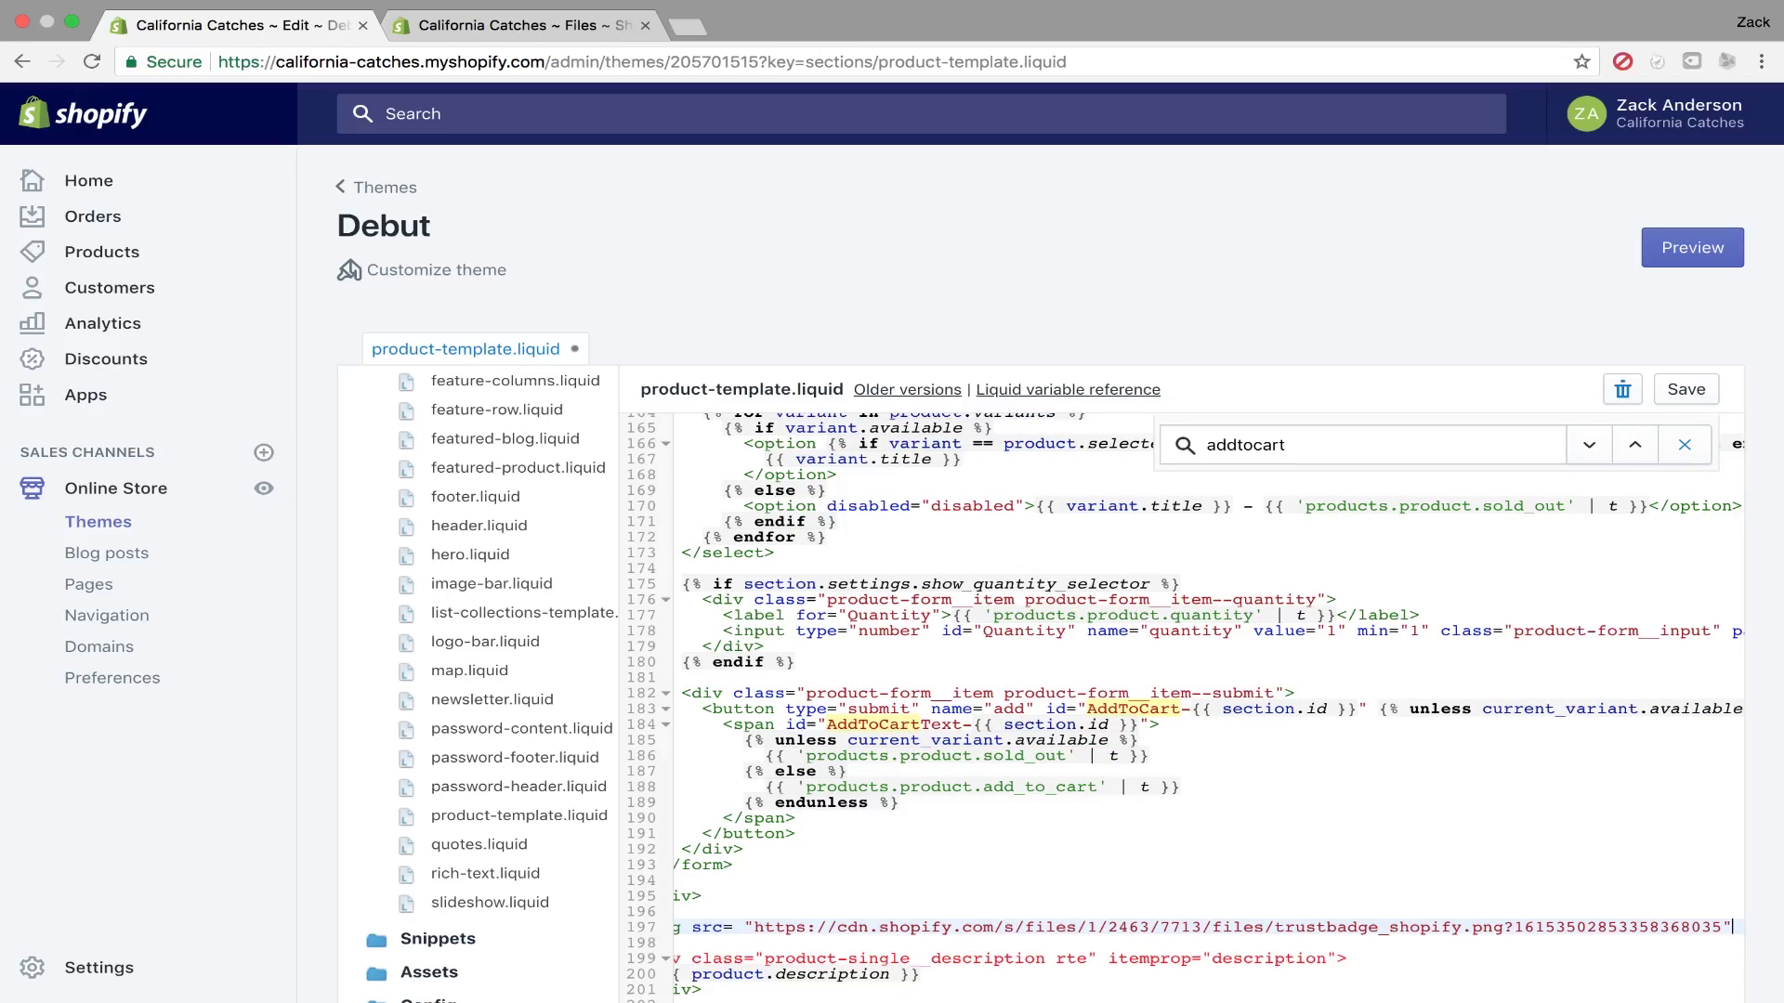
{"action": "type", "text": ">"}
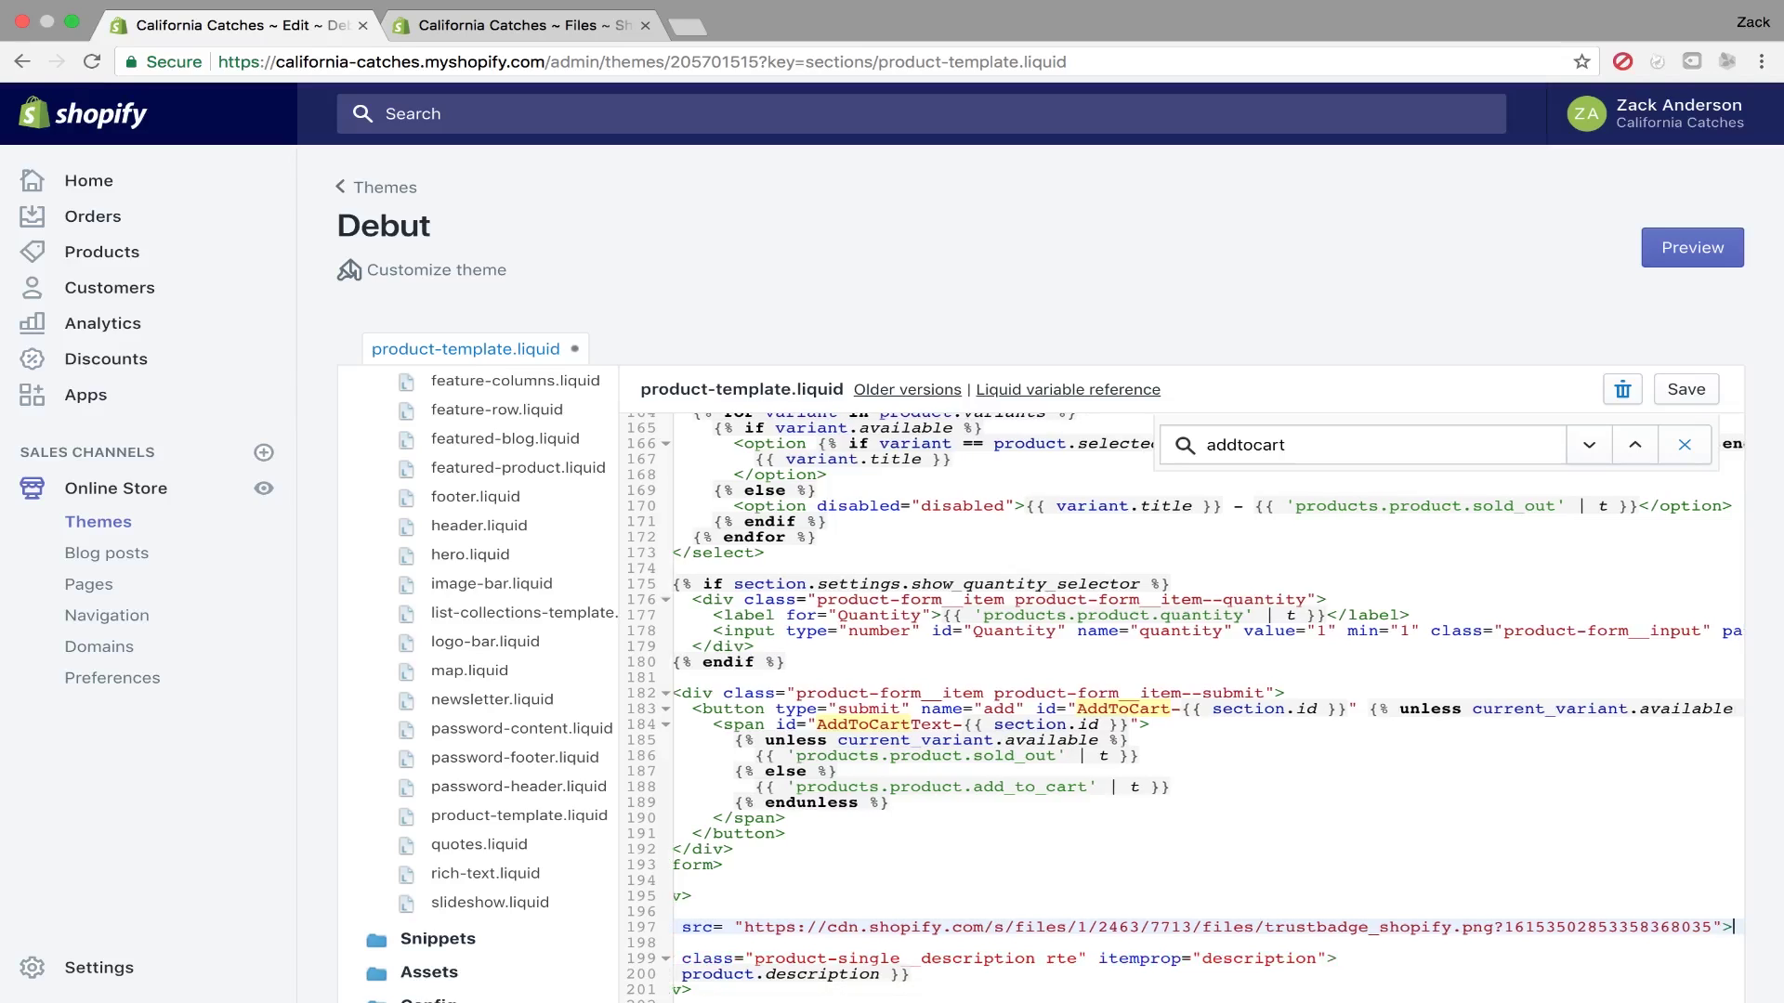
{"action": "scroll", "coordinate": [1191, 848], "scroll_direction": "down", "scroll_amount": 15}
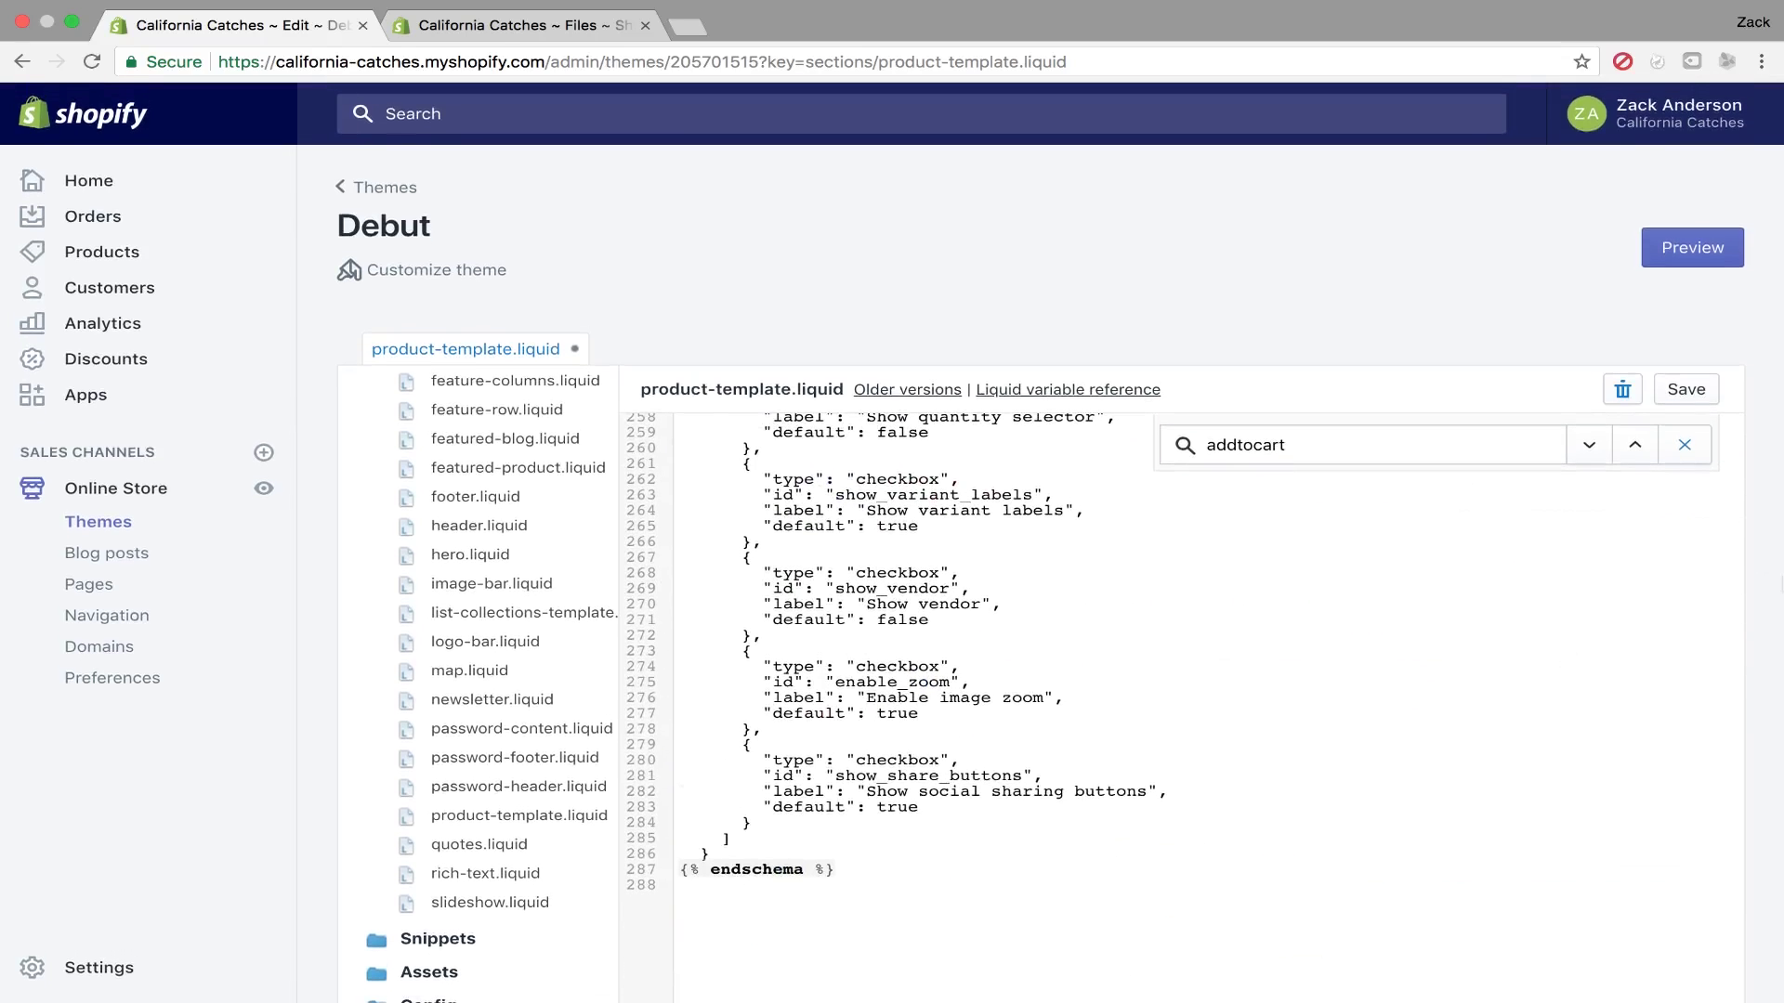
- Save product-template.liquid and view the trust badge on the Retro Vintage Style Camera Neck Straps page
{"action": "left_click", "coordinate": [1706, 391]}
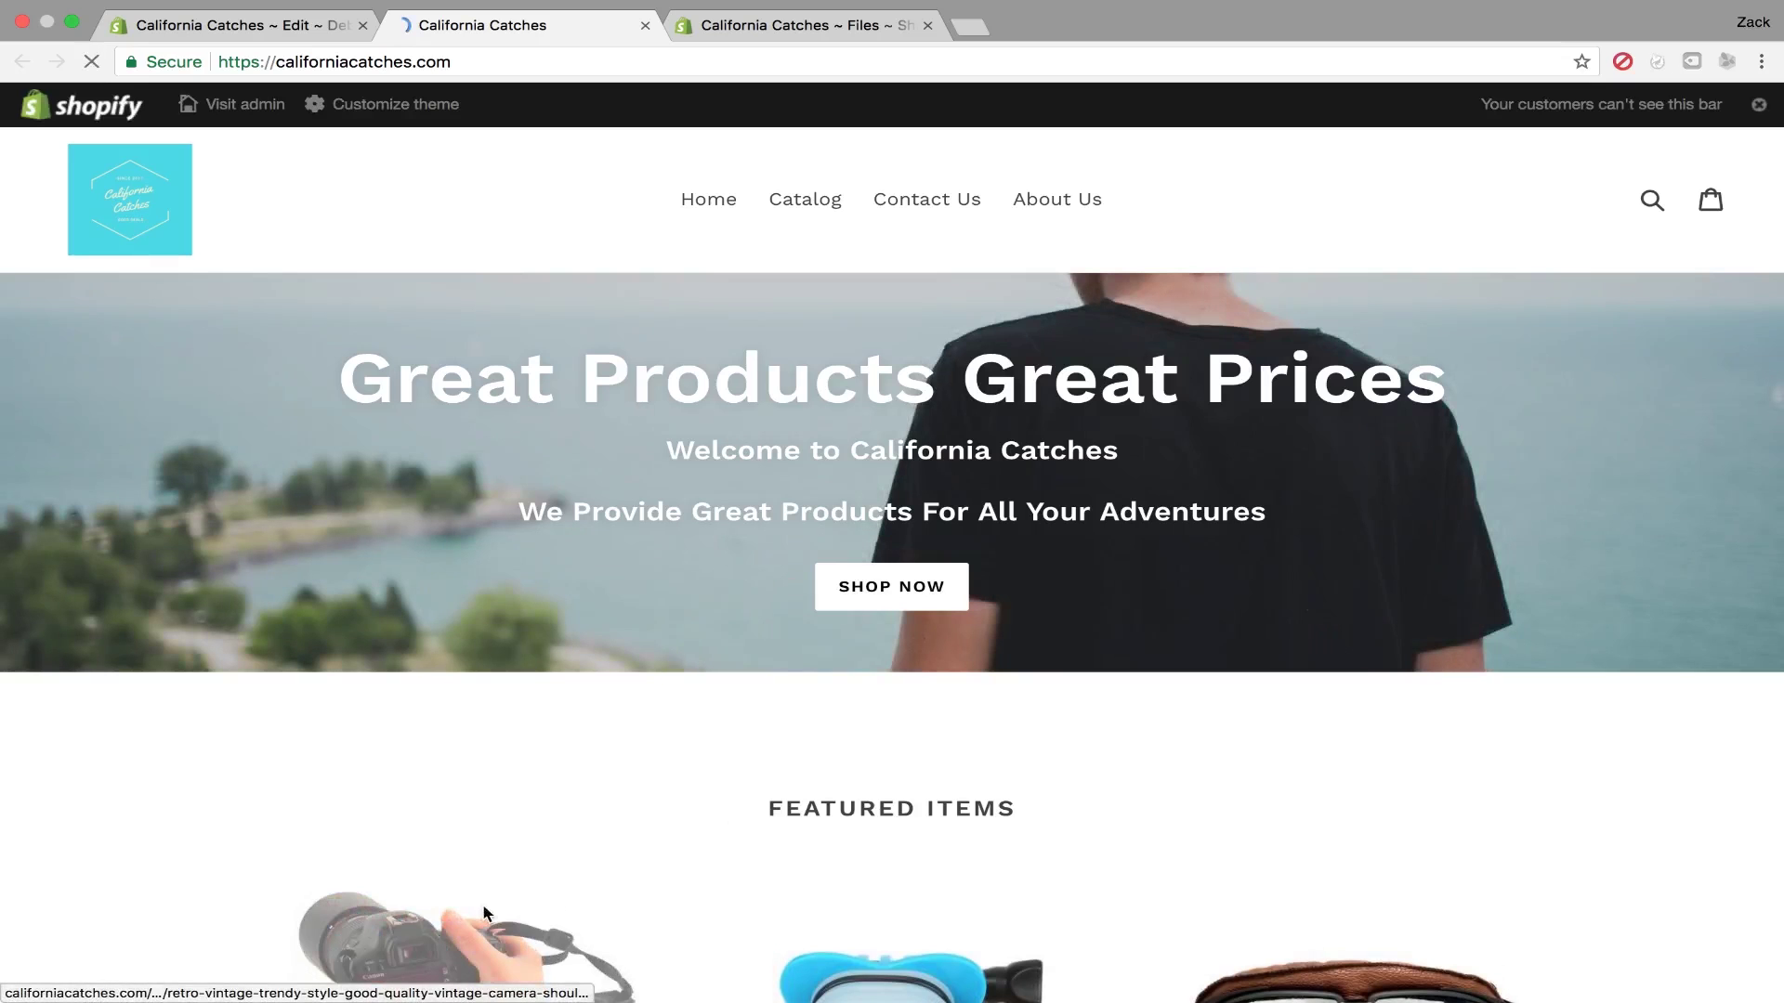
{"action": "left_click", "coordinate": [483, 914]}
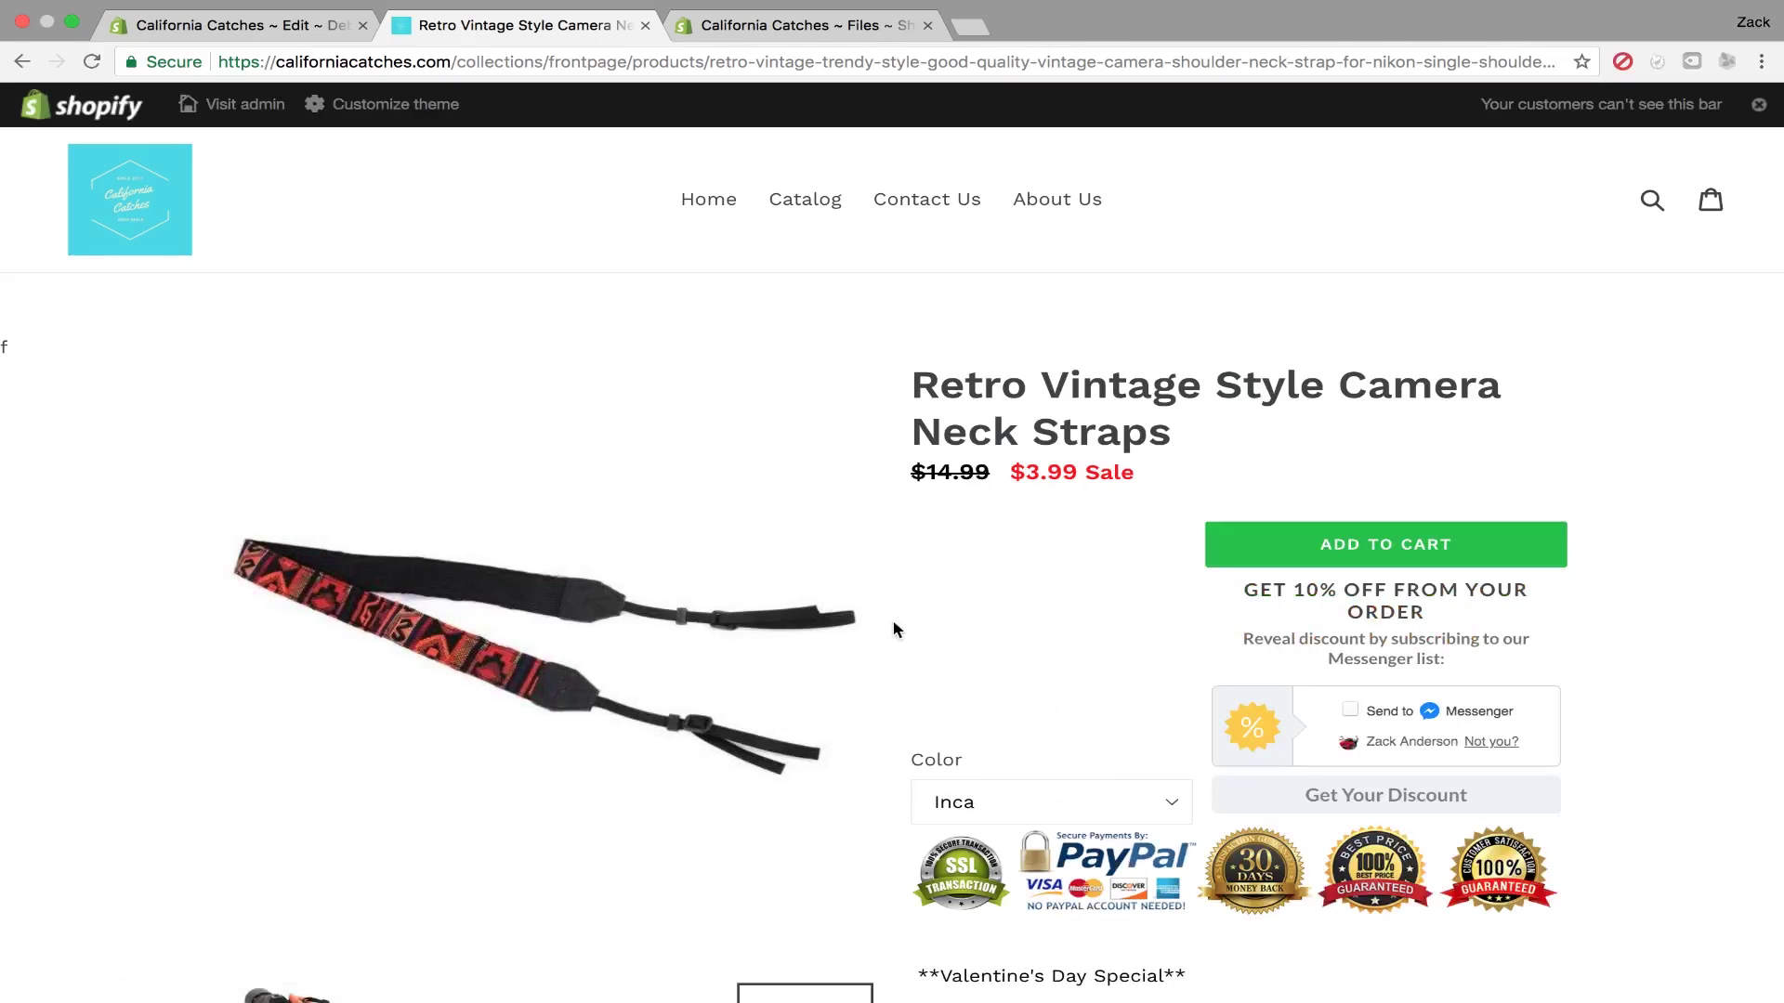
{"action": "scroll", "coordinate": [1106, 780], "scroll_direction": "down", "scroll_amount": 3}
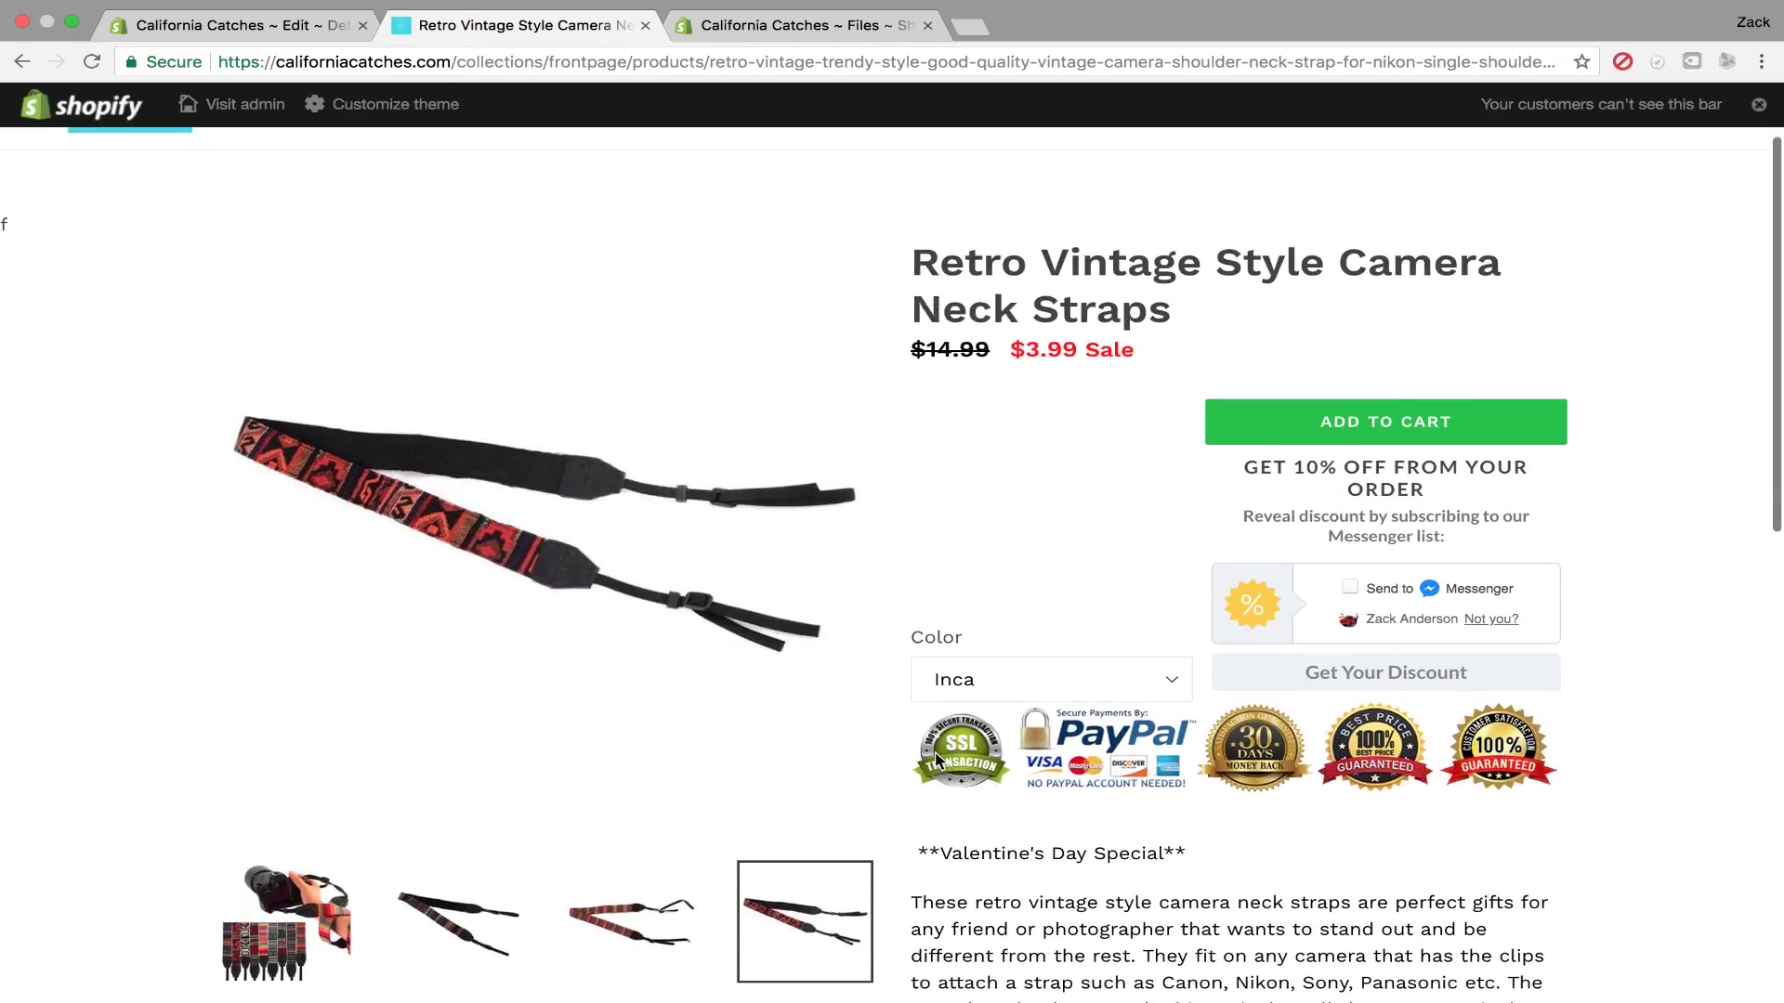